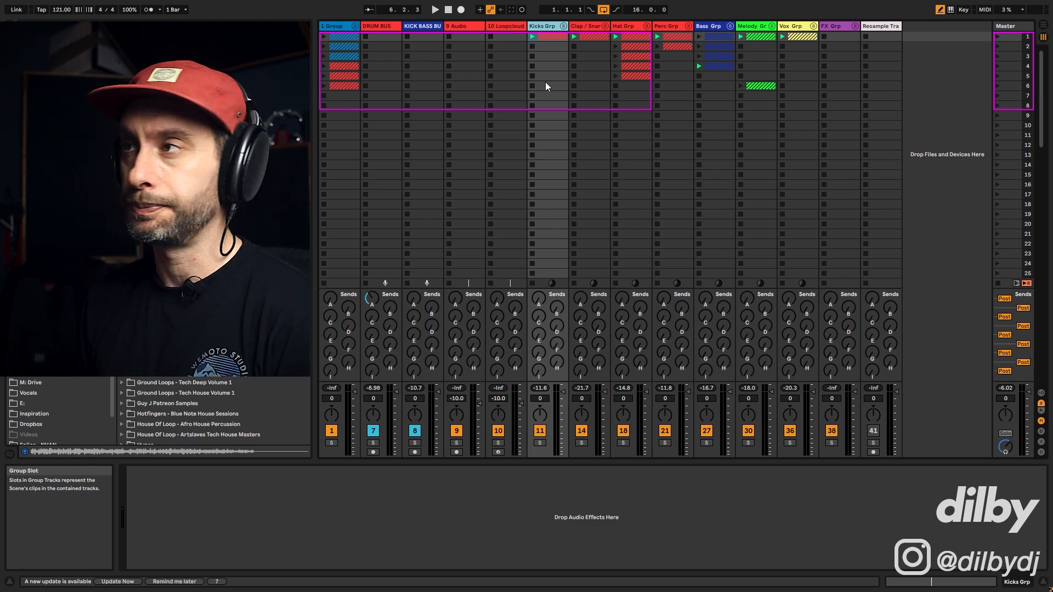
Step: Audition the Kicks and Clap/Snare groups in solo and unfold the Clap/Snare group
{"action": "left_click", "coordinate": [541, 443]}
{"action": "key", "text": "space"}
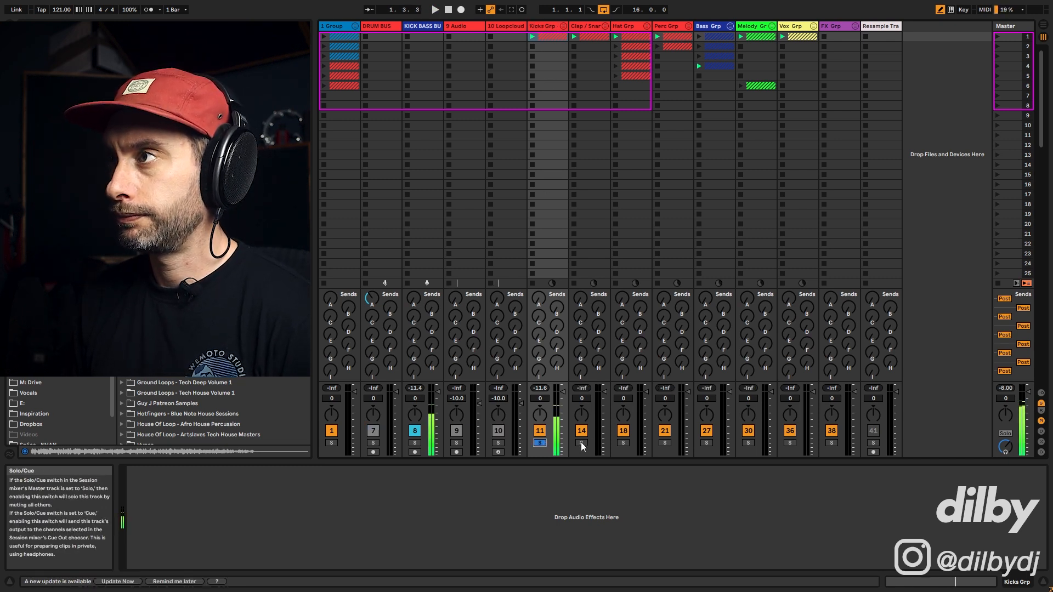
{"action": "left_click", "coordinate": [581, 443]}
{"action": "left_click", "coordinate": [604, 27]}
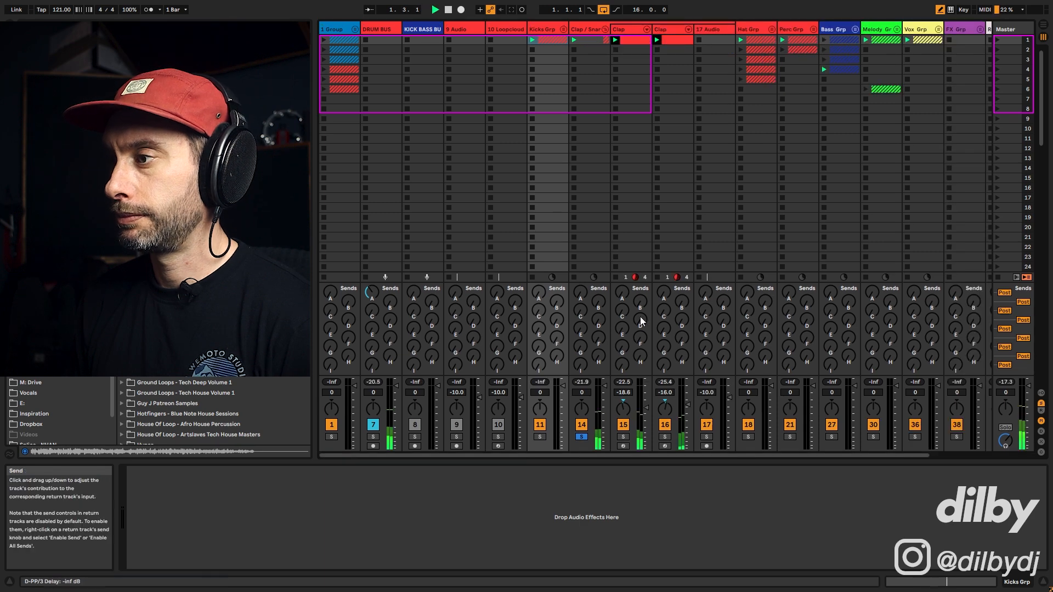
Step: Solo the Hat group, unfold it and view the notes of the first Closed Hat clip
{"action": "left_click", "coordinate": [748, 437]}
{"action": "left_click", "coordinate": [772, 29]}
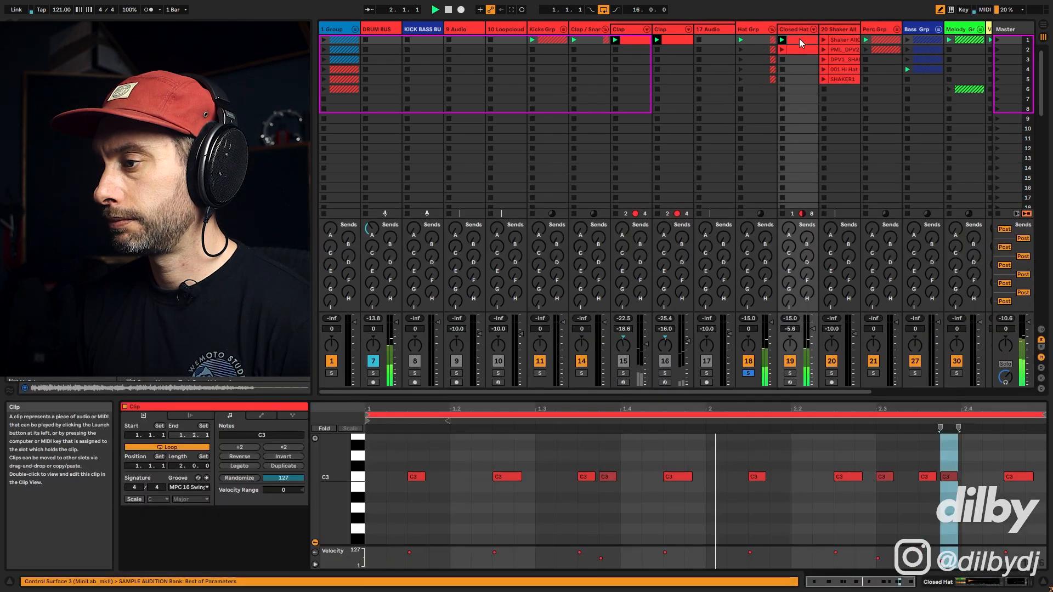
{"action": "left_click", "coordinate": [799, 39]}
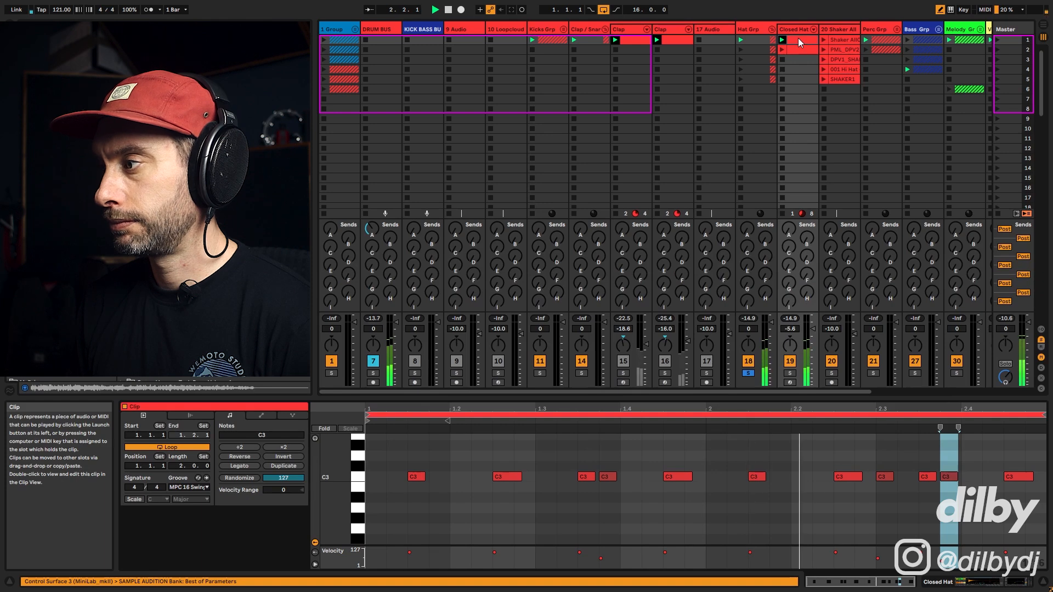
Step: Unfold the Perc group and audition the Bongo and Perc Loop tracks in solo, viewing both audio clips
{"action": "left_click", "coordinate": [897, 29]}
{"action": "left_click_drag", "start_coordinate": [656, 392], "coordinate": [846, 403]}
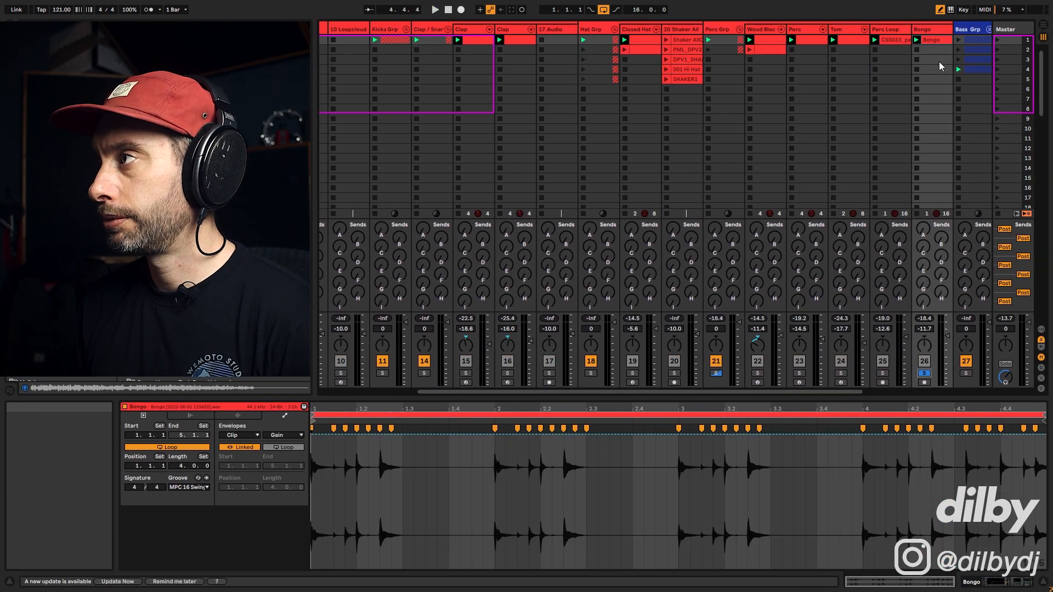
{"action": "key", "text": "space"}
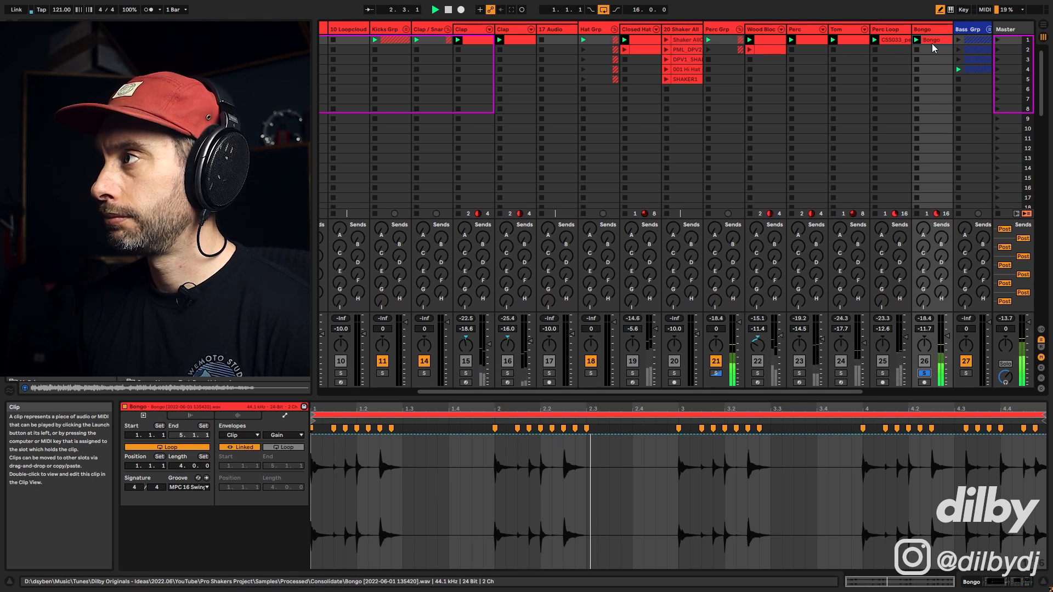
{"action": "left_click", "coordinate": [896, 40]}
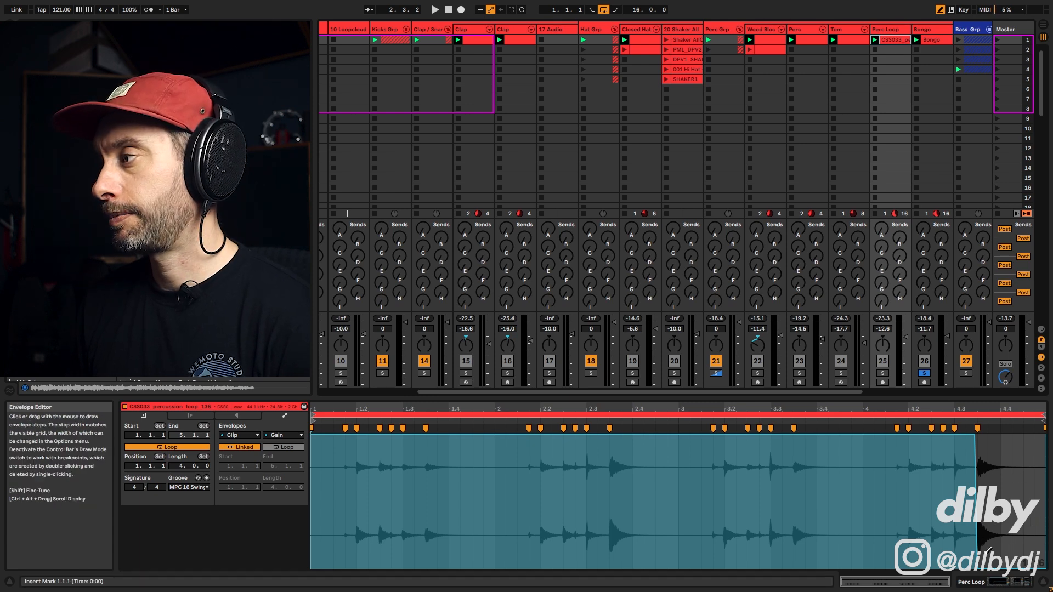
{"action": "left_click", "coordinate": [933, 40]}
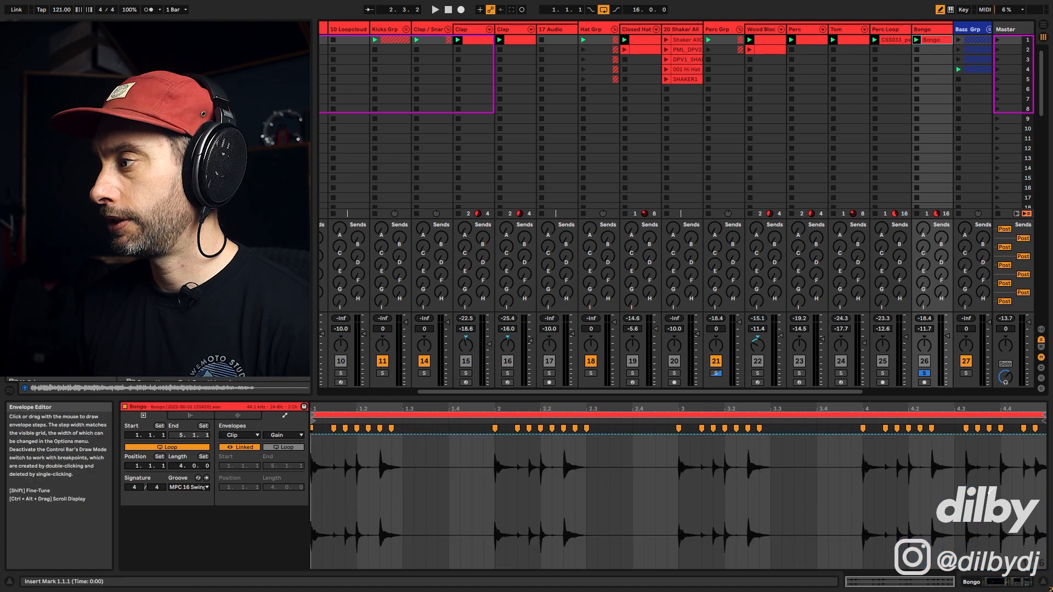
{"action": "left_click", "coordinate": [883, 373], "text": "ctrl"}
{"action": "key", "text": "space"}
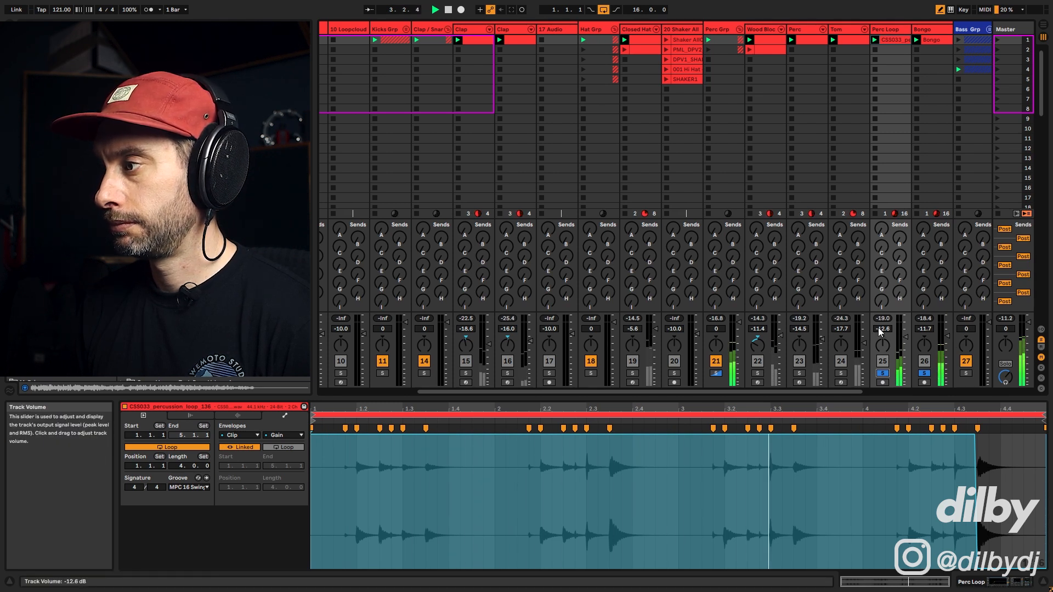
Step: Audition the Tom track in solo and view the notes of its first clip
{"action": "left_click", "coordinate": [841, 373]}
{"action": "key", "text": "space"}
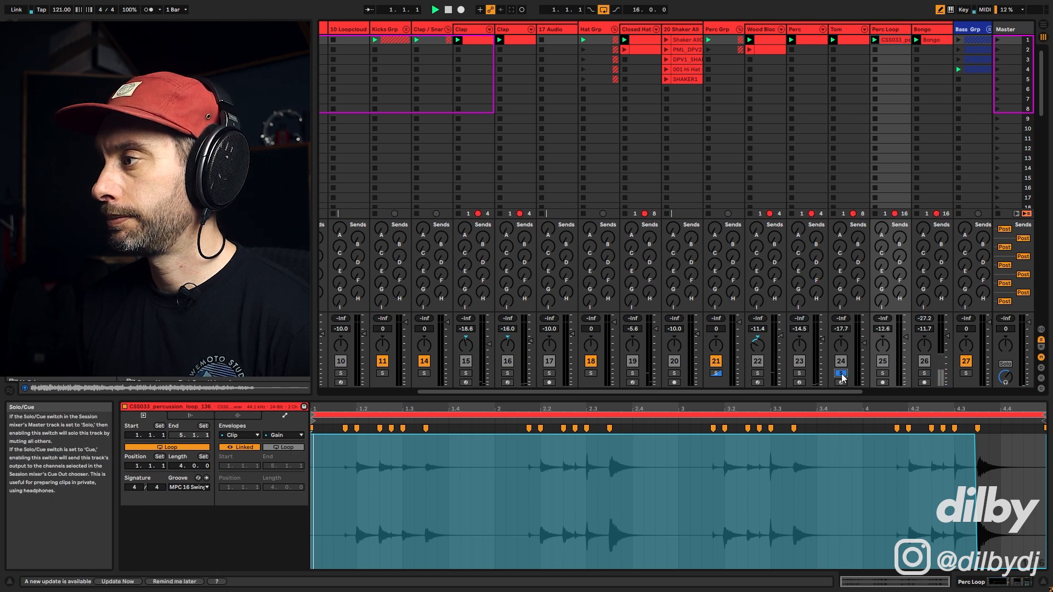
{"action": "key", "text": "space"}
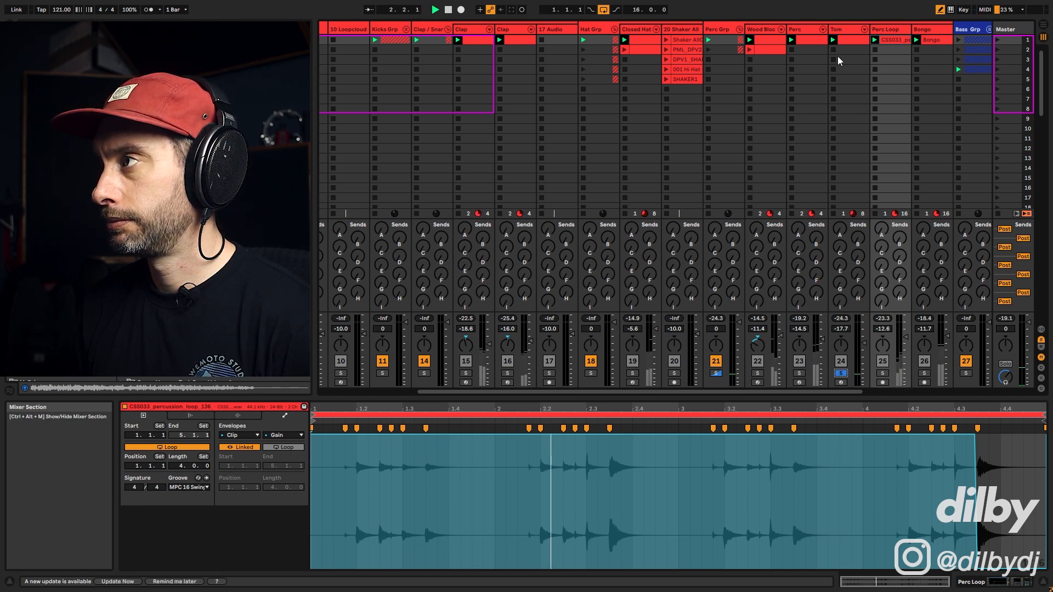
{"action": "left_click", "coordinate": [841, 40]}
{"action": "key", "text": "space"}
Step: Audition the Perc and Wood Block tracks in solo, viewing the first clip of each
{"action": "left_click", "coordinate": [800, 373]}
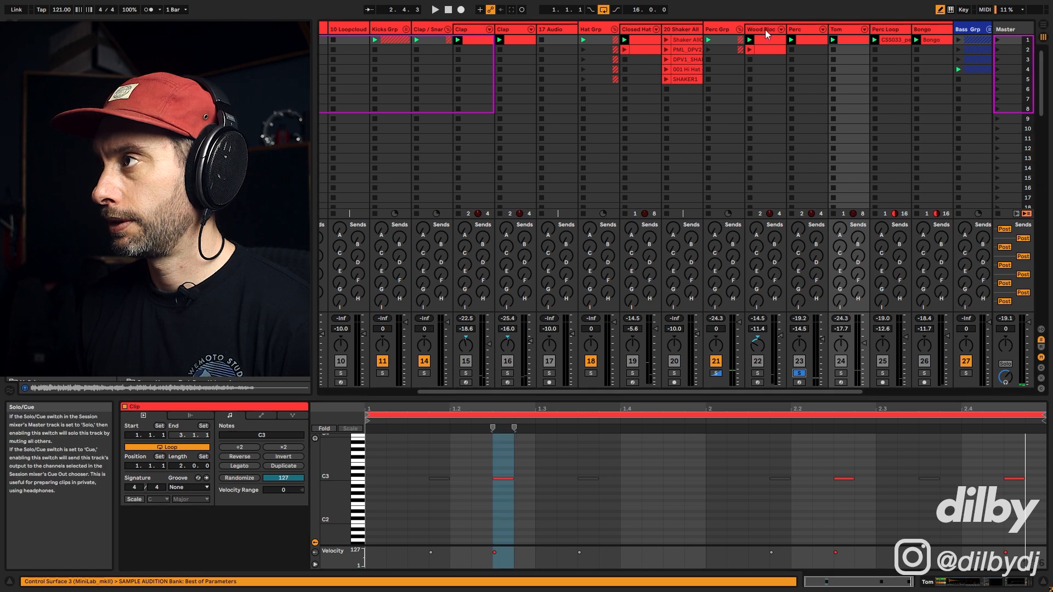
{"action": "left_click", "coordinate": [814, 40]}
{"action": "key", "text": "space"}
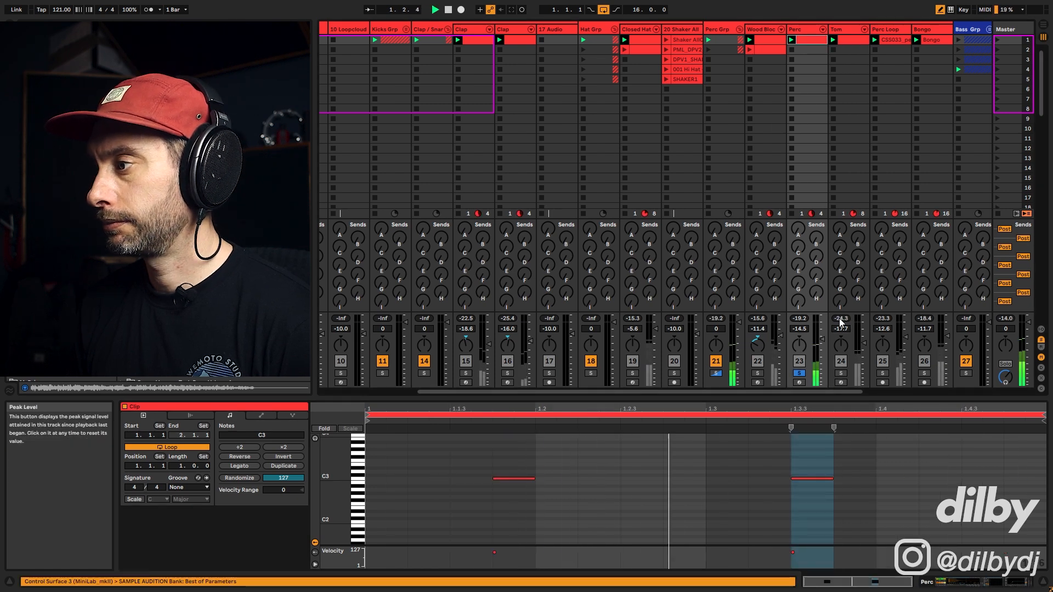
{"action": "left_click", "coordinate": [772, 43]}
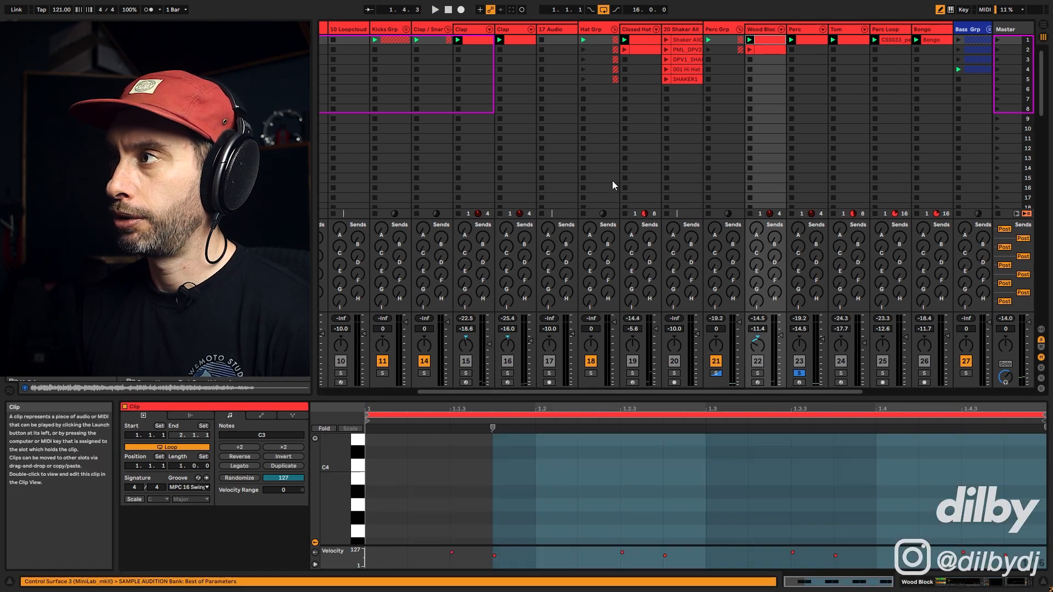
{"action": "left_click", "coordinate": [757, 374]}
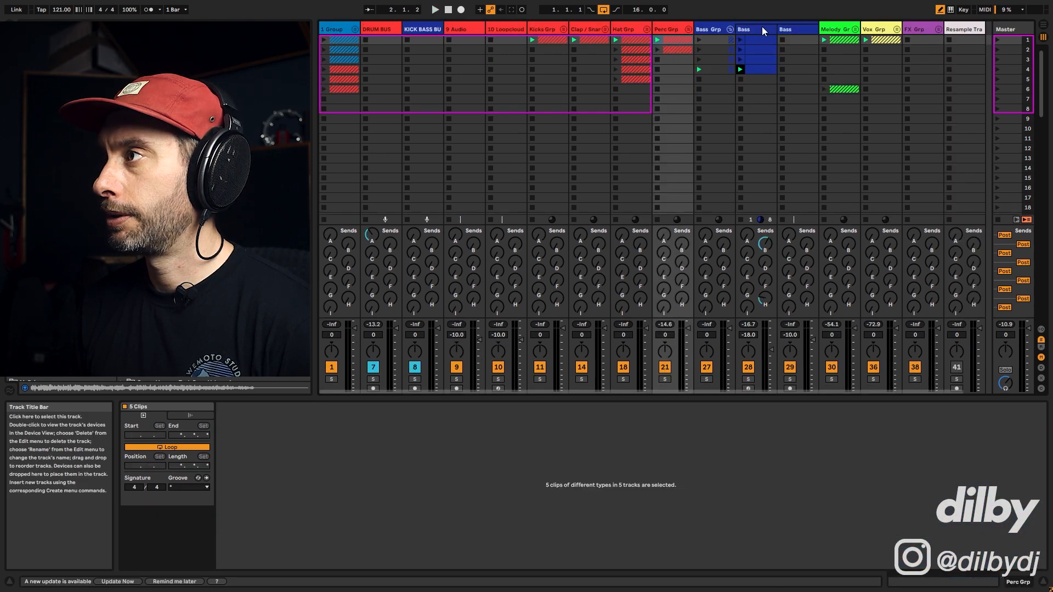
Step: Audition the first Bass track in solo, viewing its device chain and the notes of its scene 4 clip
{"action": "left_click", "coordinate": [760, 29]}
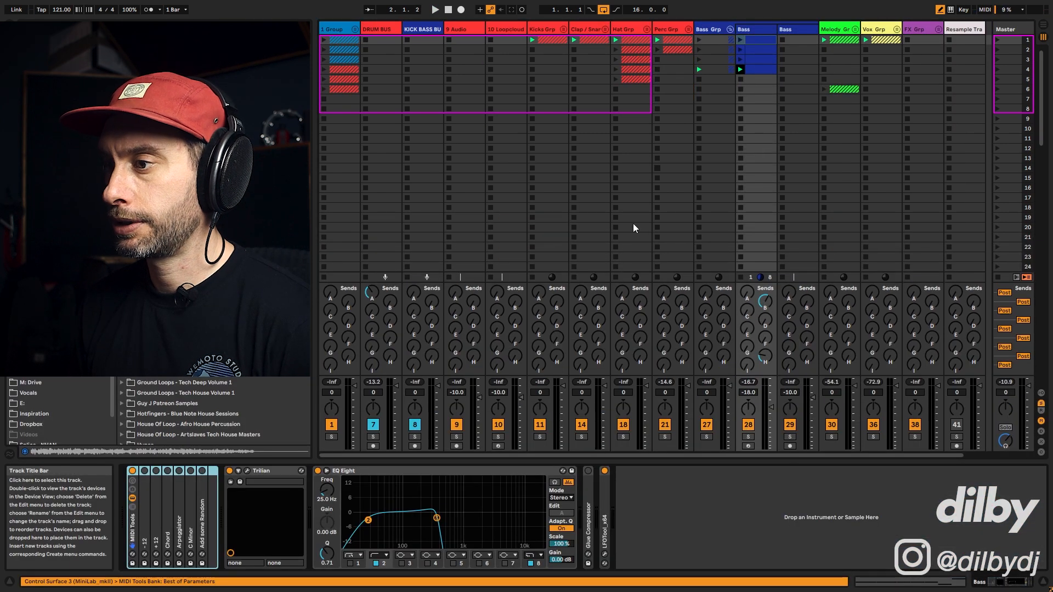
{"action": "key", "text": "space"}
{"action": "left_click", "coordinate": [748, 437]}
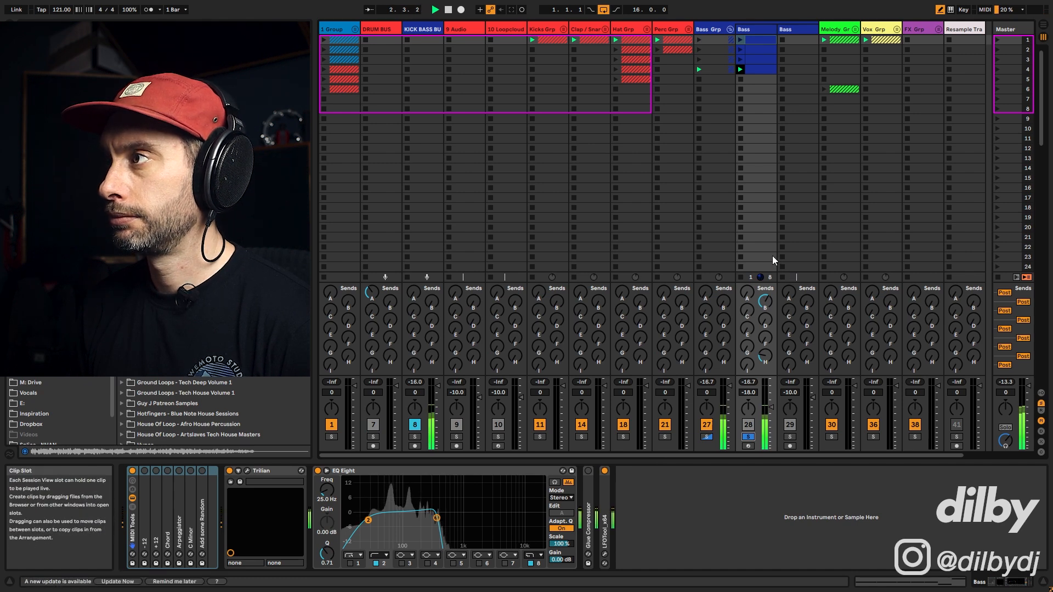
{"action": "key", "text": "space"}
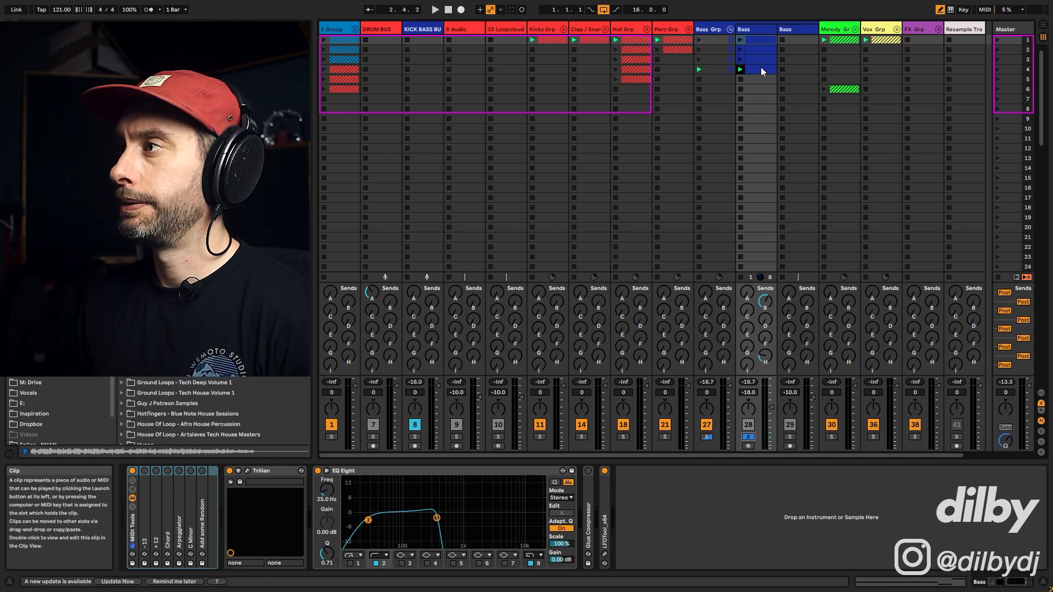
{"action": "left_click", "coordinate": [761, 67]}
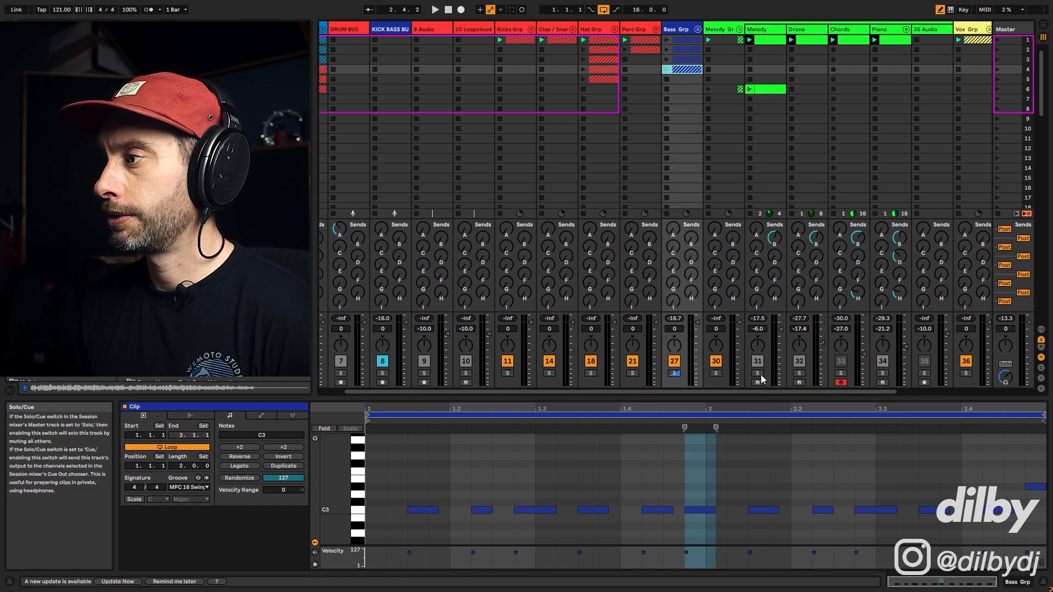
Step: Audition the Melody track in solo, viewing its first clip's notes and its device chain through to Echo
{"action": "left_click", "coordinate": [757, 373]}
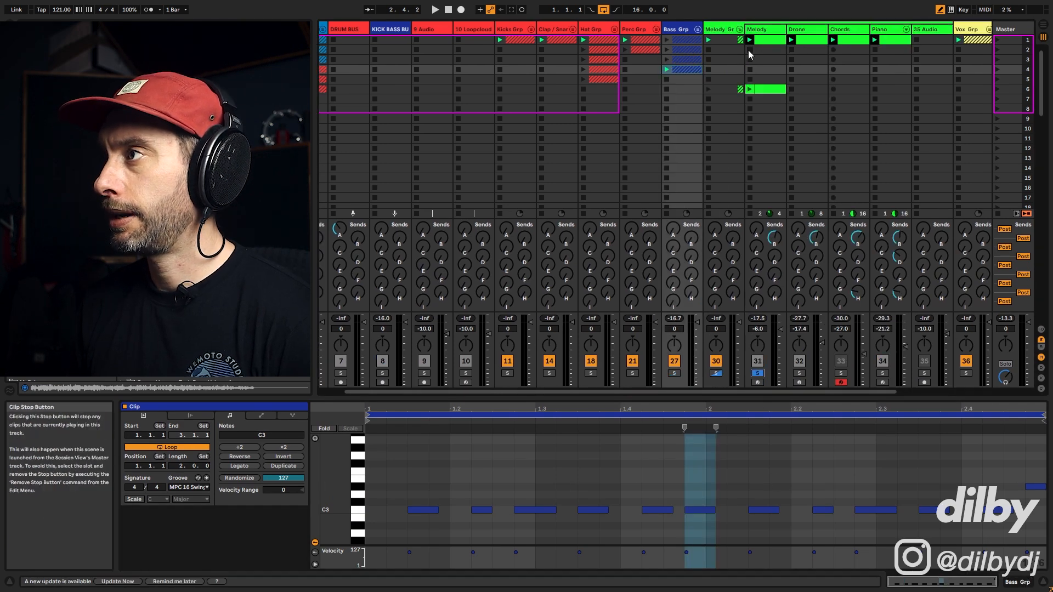
{"action": "left_click", "coordinate": [769, 39]}
{"action": "key", "text": "space"}
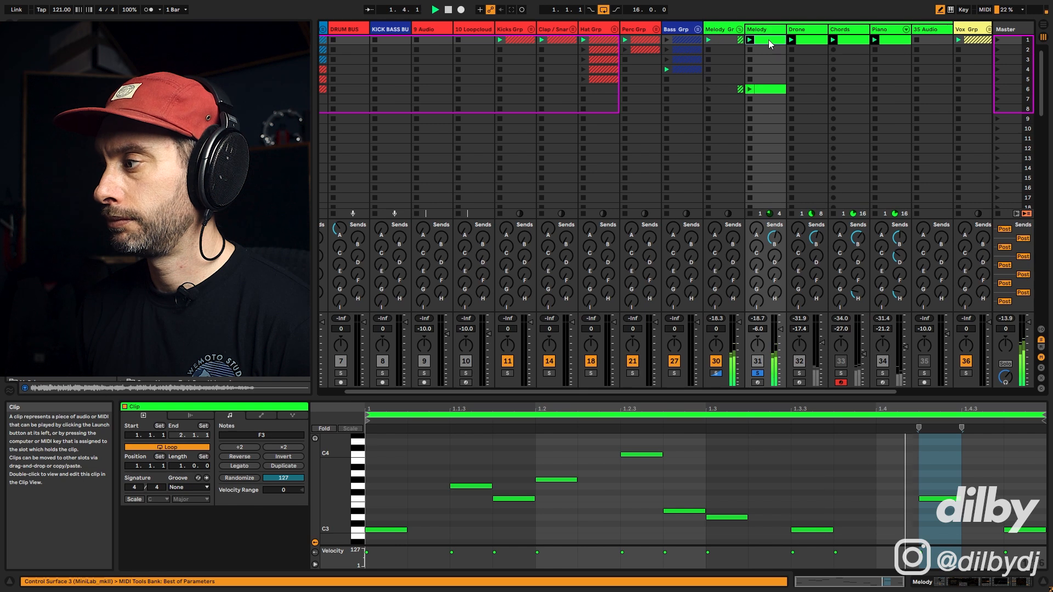
{"action": "left_click", "coordinate": [765, 32]}
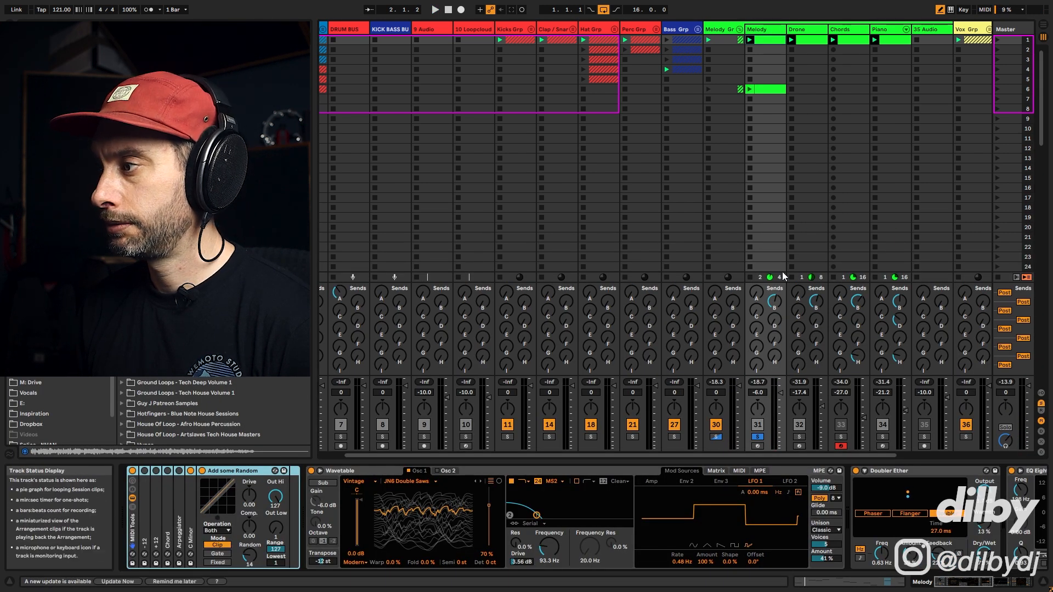
{"action": "left_click", "coordinate": [1024, 585]}
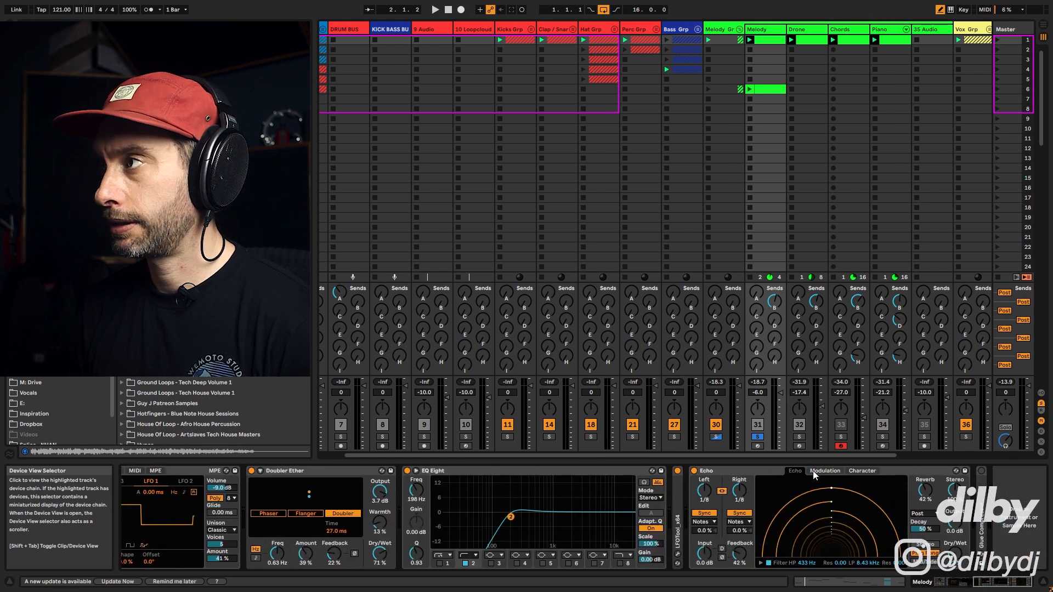
Step: Audition the Drone track in solo, inspect its Wavetable, Auto Filter and EQ Eight chain, and unsolo it
{"action": "left_click", "coordinate": [800, 31]}
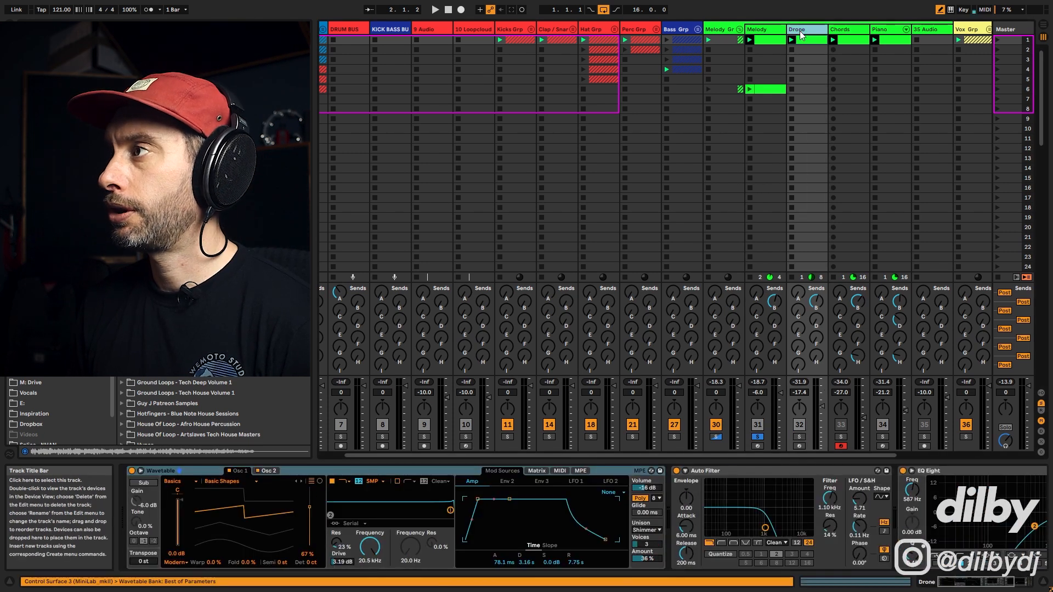
{"action": "left_click", "coordinate": [800, 437]}
{"action": "key", "text": "space"}
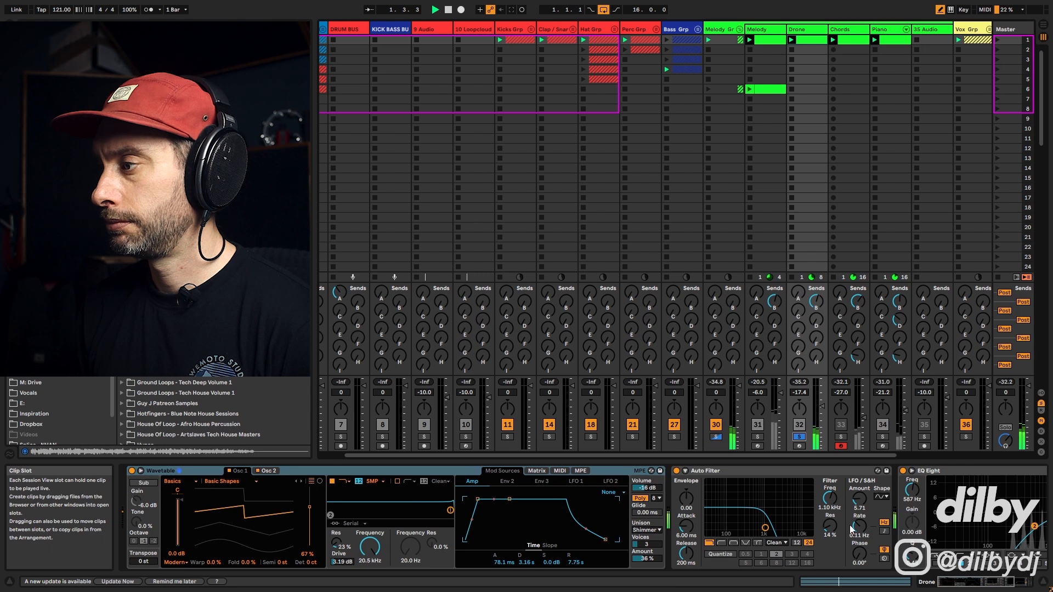
{"action": "left_click", "coordinate": [1023, 583]}
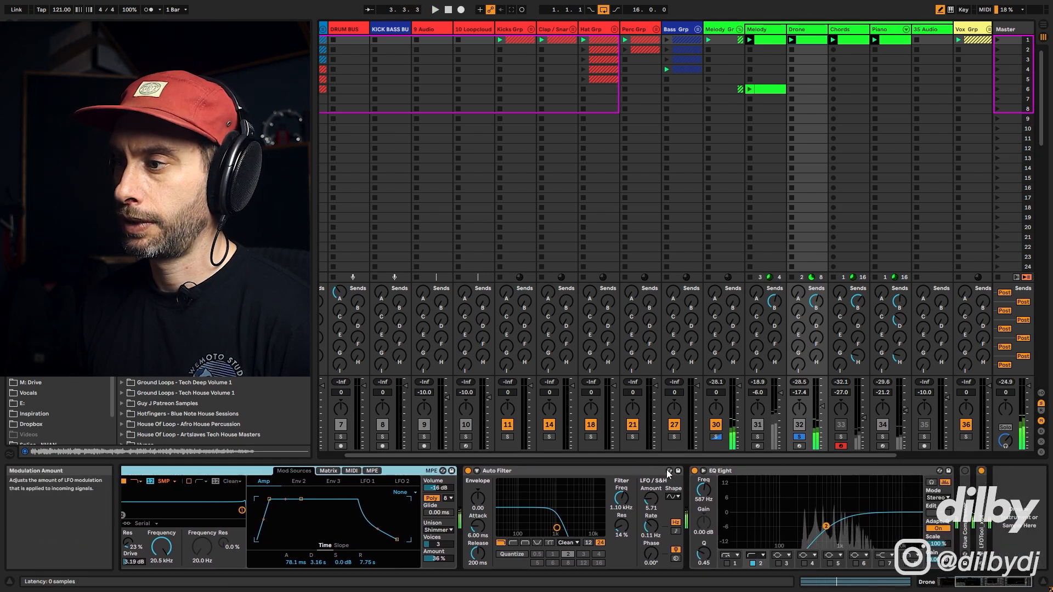
{"action": "key", "text": "space"}
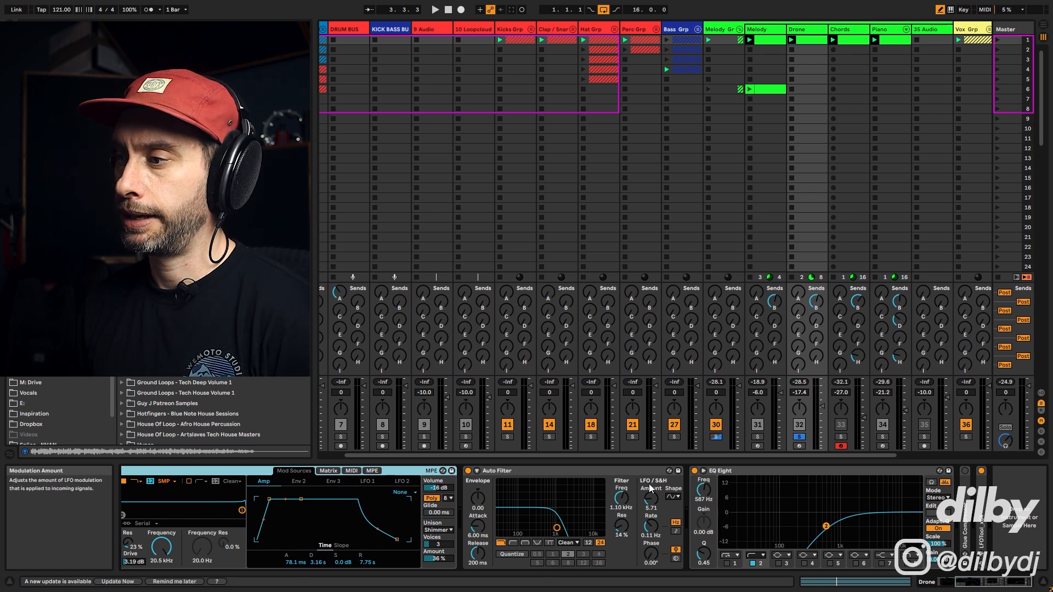
{"action": "left_click", "coordinate": [800, 438]}
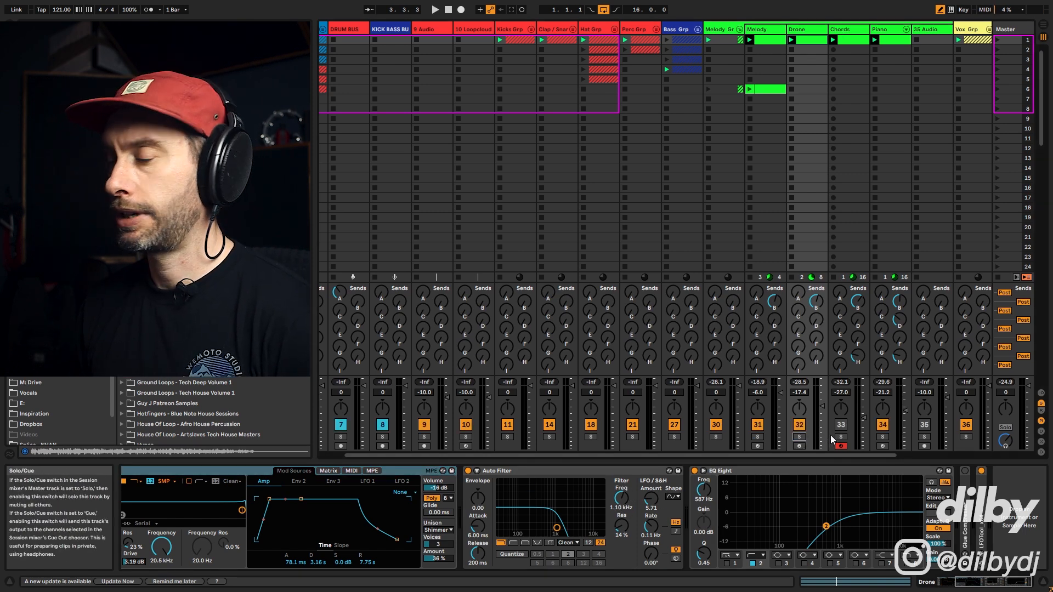
Step: Audition the Piano and Chords tracks in solo, viewing the Piano clip's notes and device chain
{"action": "left_click_drag", "start_coordinate": [843, 456], "coordinate": [932, 472]}
{"action": "left_click", "coordinate": [766, 35]}
{"action": "left_click", "coordinate": [758, 437]}
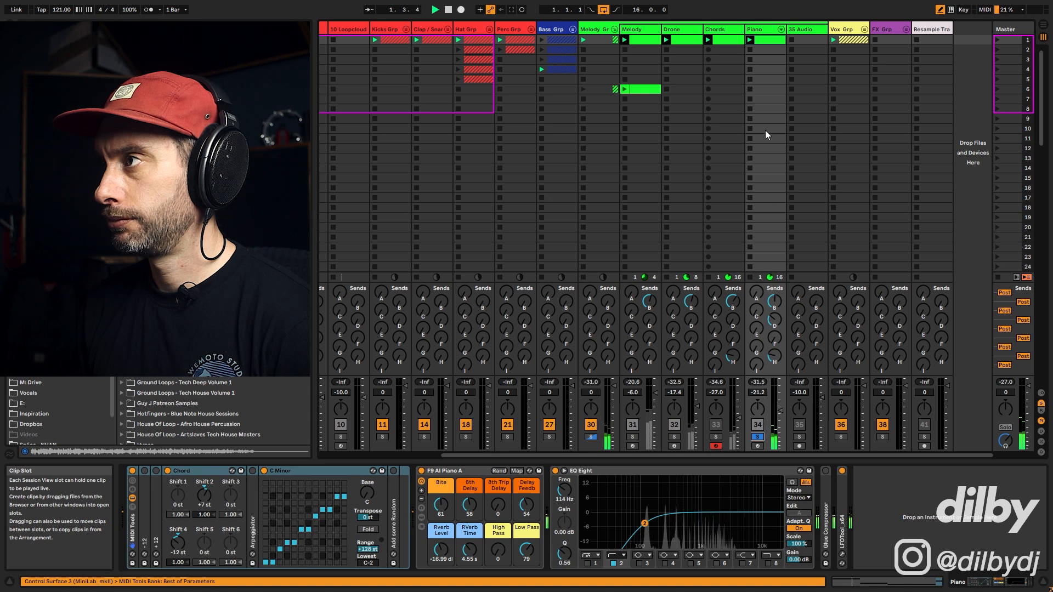
{"action": "left_click", "coordinate": [768, 40]}
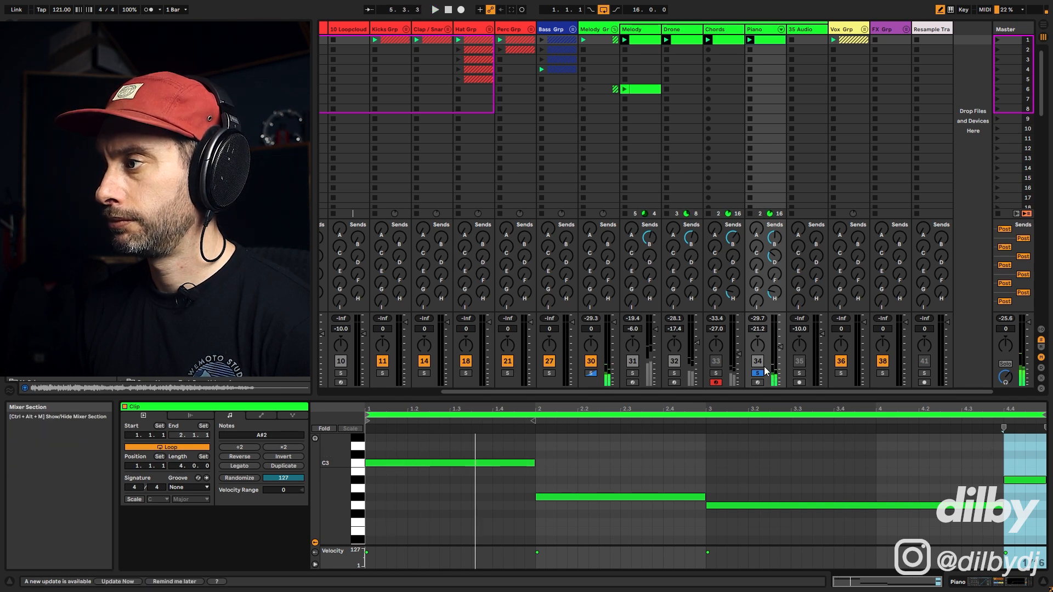
{"action": "left_click", "coordinate": [766, 30]}
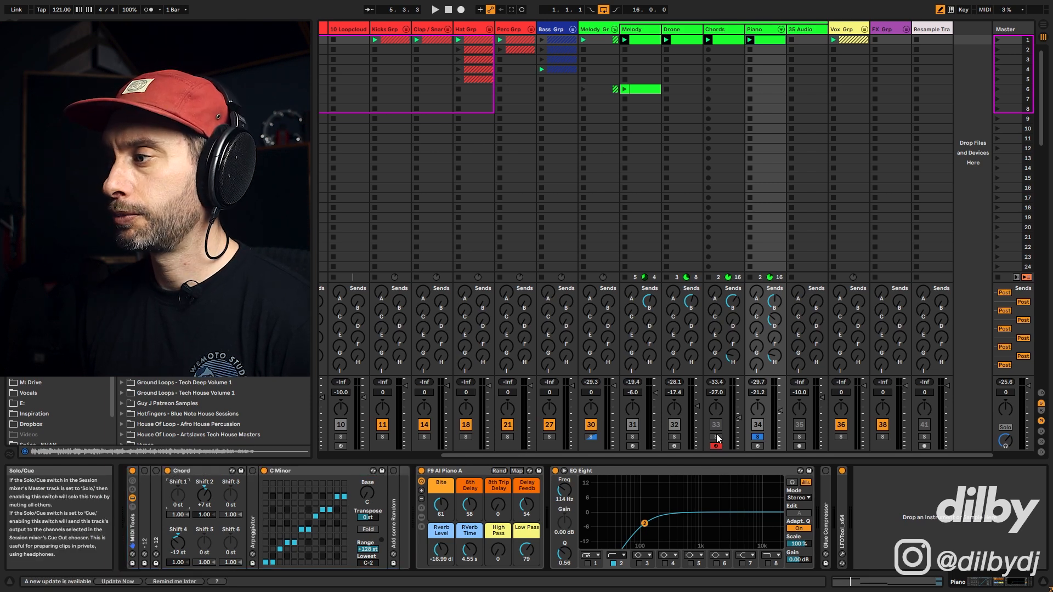
{"action": "key", "text": "space"}
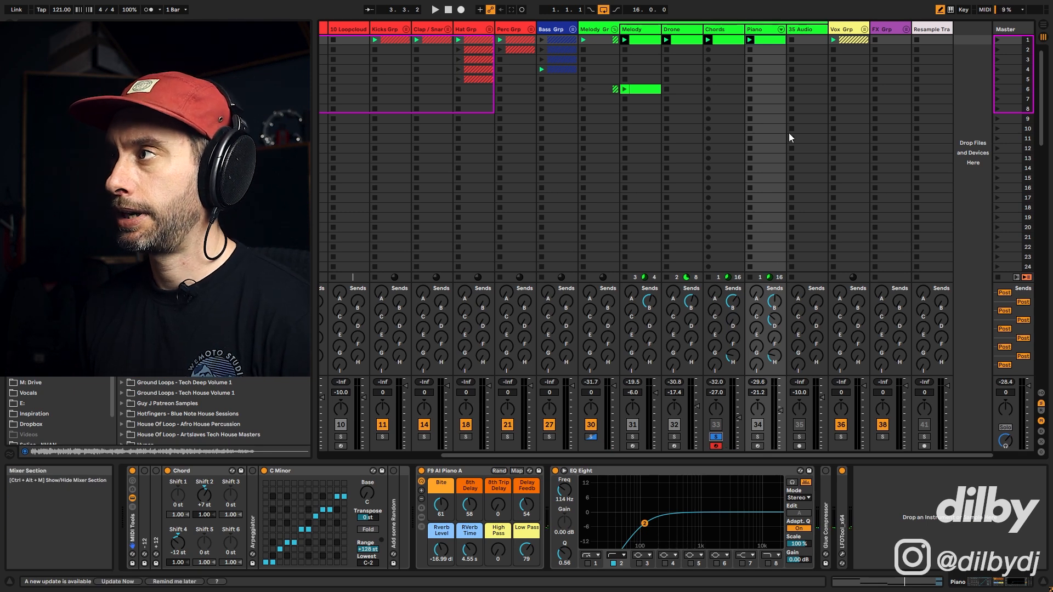
Step: Unfold the Vox group, audition the Vocal track in solo and show its device chain
{"action": "left_click", "coordinate": [865, 29]}
{"action": "left_click_drag", "start_coordinate": [678, 456], "coordinate": [802, 465]}
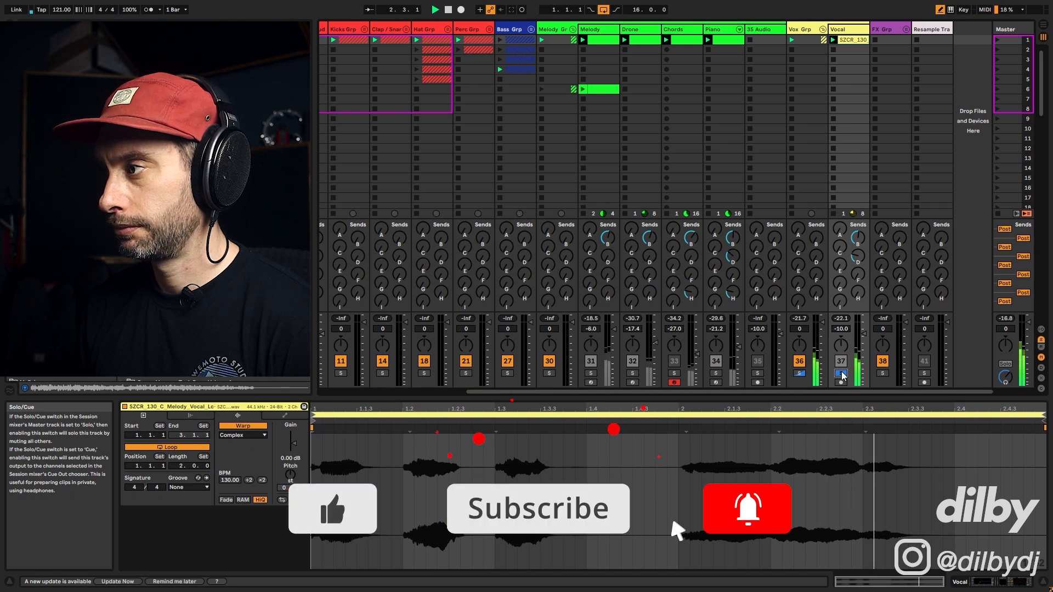
{"action": "key", "text": "space"}
{"action": "double_click", "coordinate": [851, 30]}
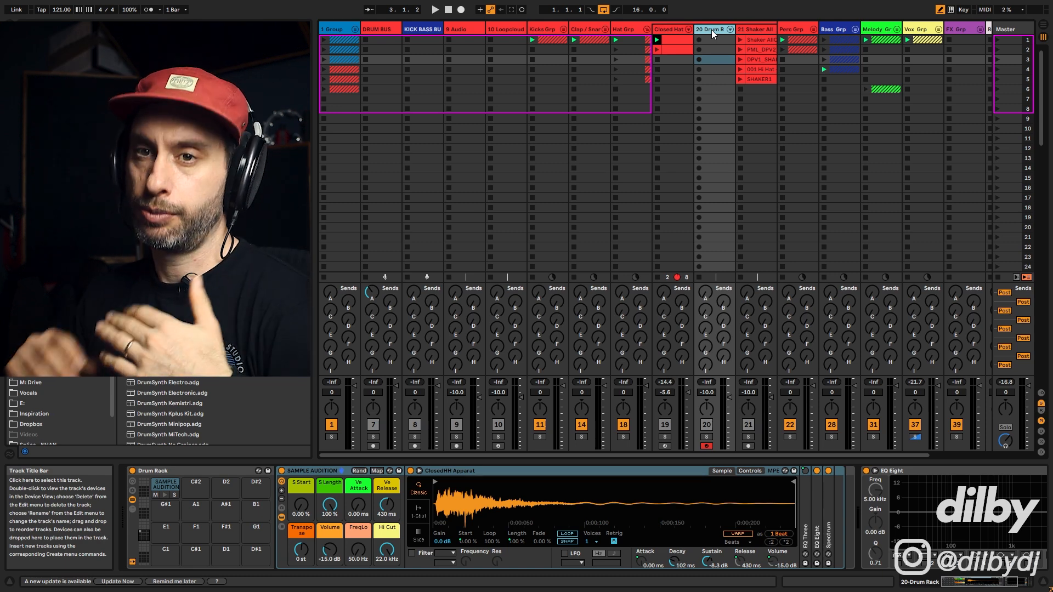
Step: Inspect the five shaker sample clips on the Shaker track, checking which source file each one uses
{"action": "left_click", "coordinate": [759, 39]}
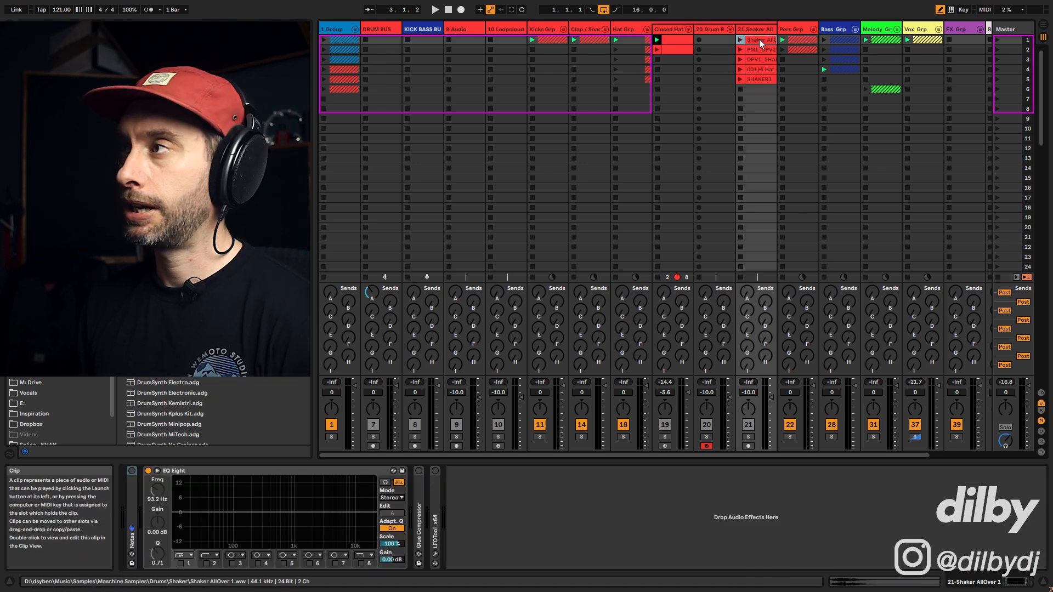
{"action": "left_click", "coordinate": [762, 54]}
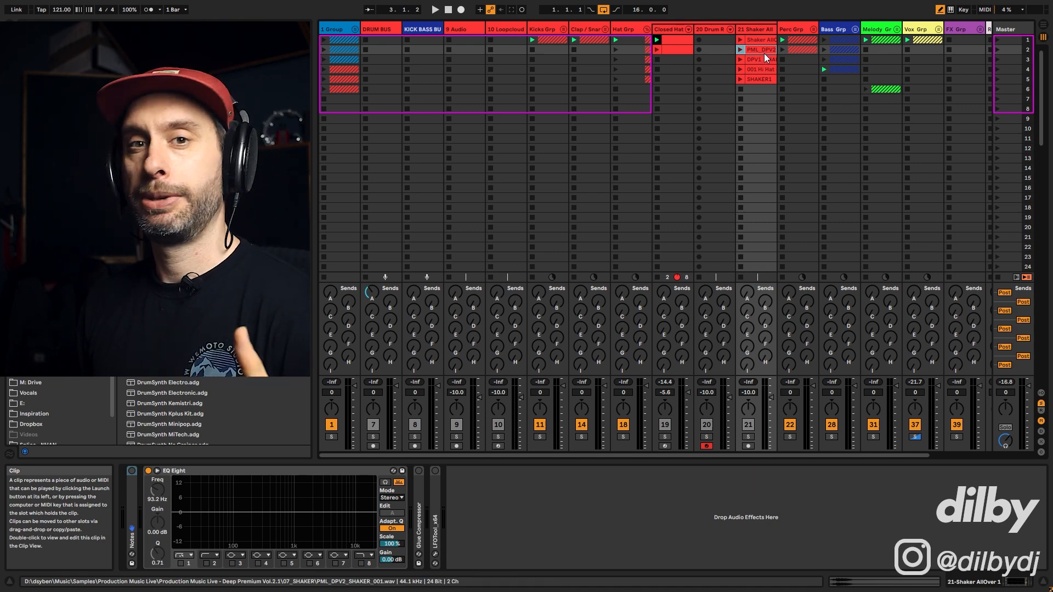
{"action": "left_click", "coordinate": [768, 58]}
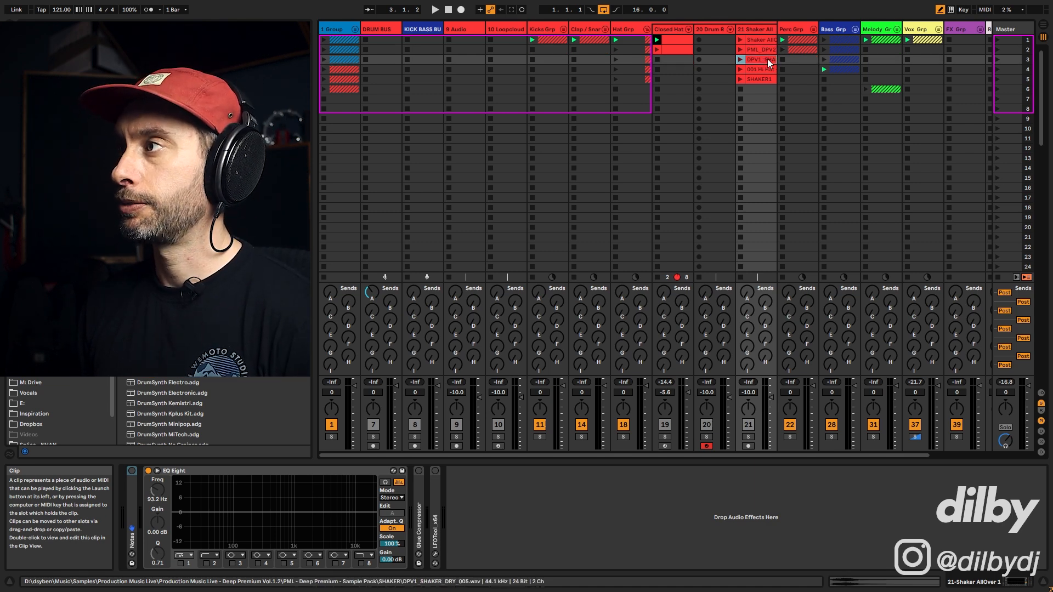
{"action": "left_click", "coordinate": [756, 70]}
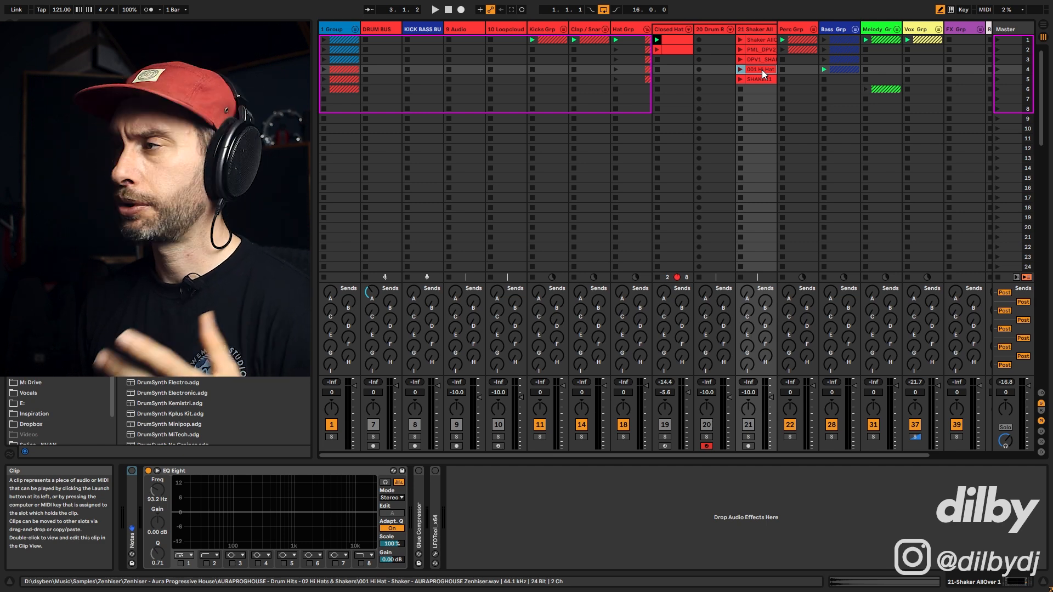
{"action": "left_click", "coordinate": [765, 79]}
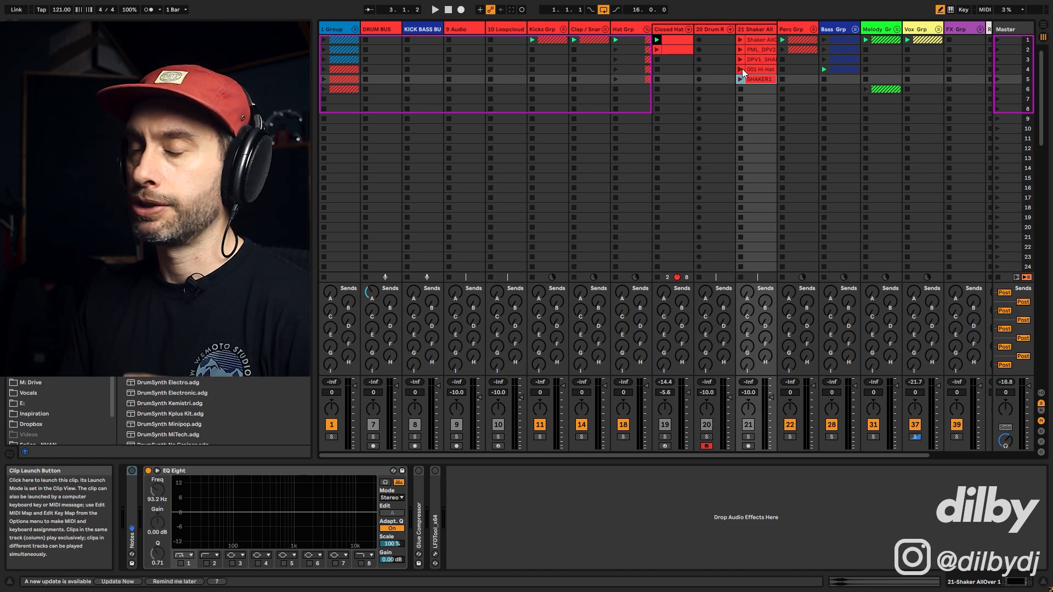
Step: Duplicate the Sample Audition pad twice in the track 20 Drum Rack and load SHAKER1 into the first pad's Simpler
{"action": "left_click", "coordinate": [713, 79]}
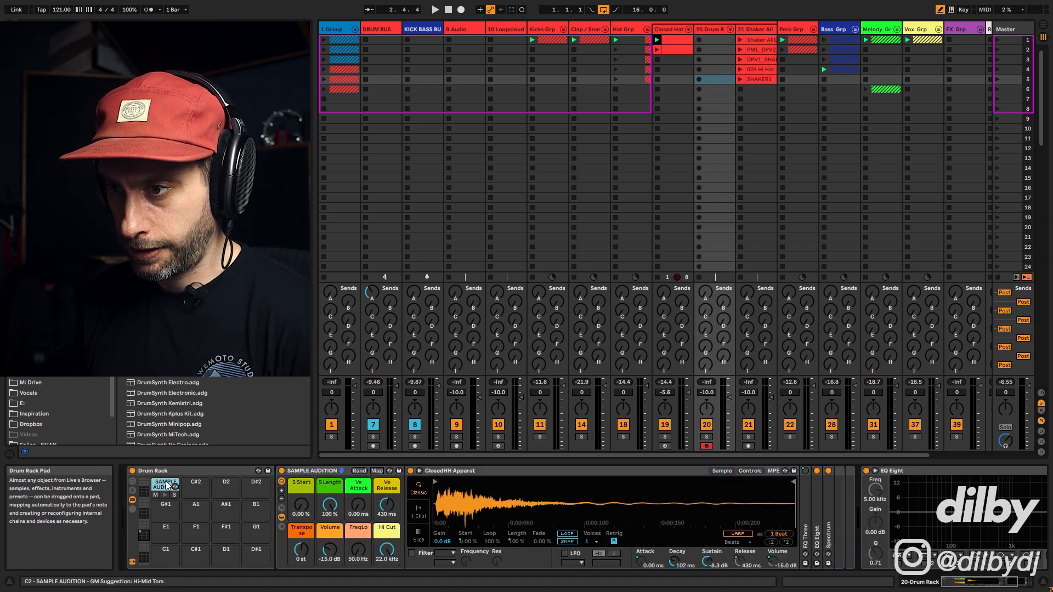
{"action": "key", "text": "ctrl+d"}
{"action": "key", "text": "ctrl+d"}
{"action": "left_click_drag", "start_coordinate": [759, 80], "coordinate": [502, 510]}
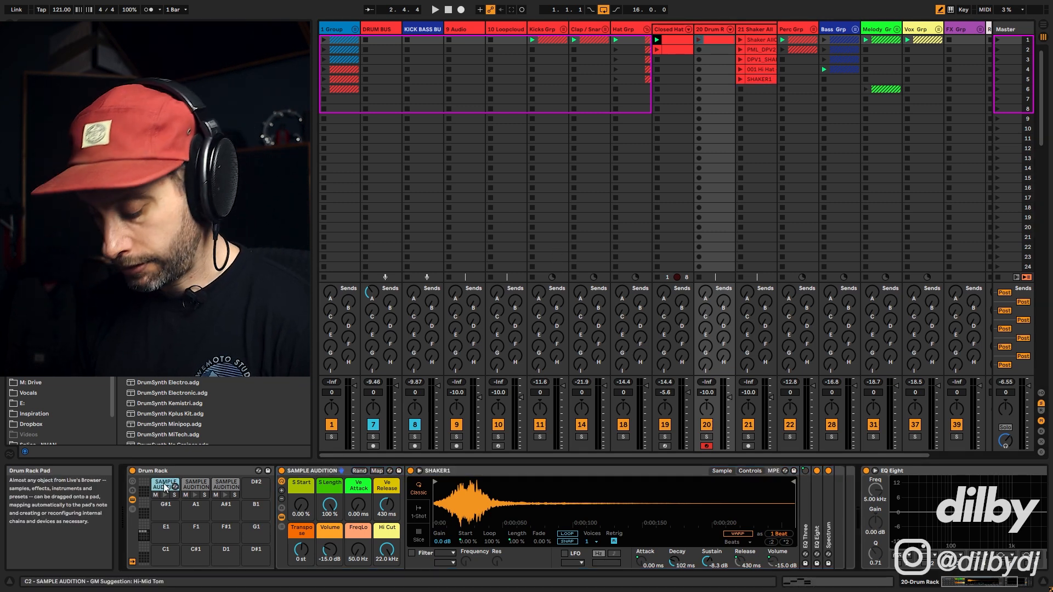
Step: Rename the three Drum Rack pads Open, Smooth and Sharp
{"action": "left_click", "coordinate": [194, 486]}
{"action": "type", "text": "Smooth"}
{"action": "key", "text": "Return"}
{"action": "left_click", "coordinate": [225, 486]}
{"action": "key", "text": "ctrl+r"}
{"action": "type", "text": "Sharp"}
{"action": "key", "text": "Return"}
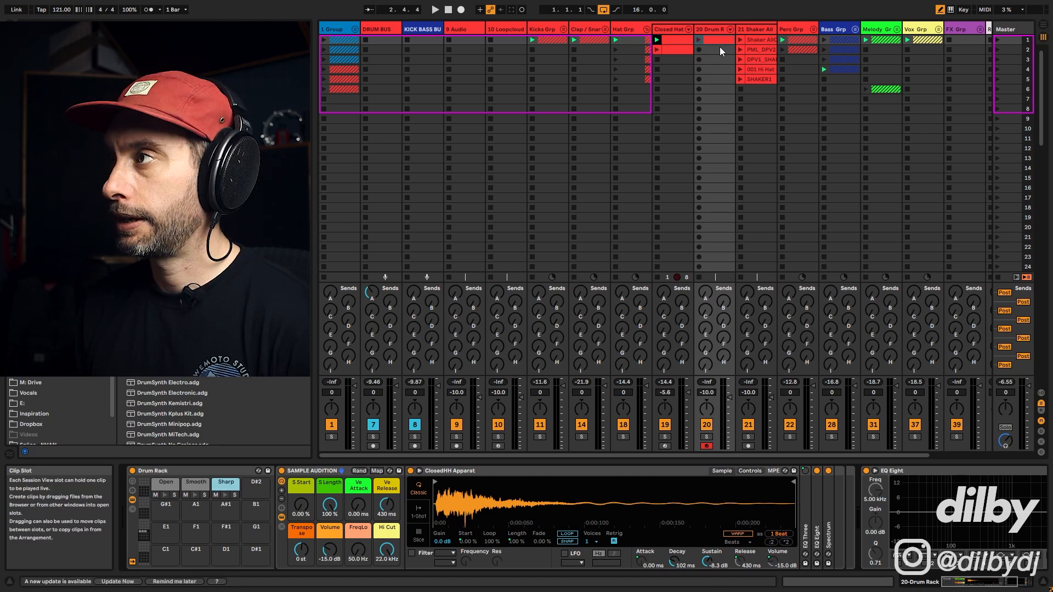
Step: In the Drum Rack's one-beat clip, draw Sharp at 1.1.1 and 1.1.4, Smooth at 1.1.2 and 1.1.4, and Open at 1.1.3
{"action": "double_click", "coordinate": [719, 41]}
{"action": "left_click_drag", "start_coordinate": [897, 419], "coordinate": [535, 419]}
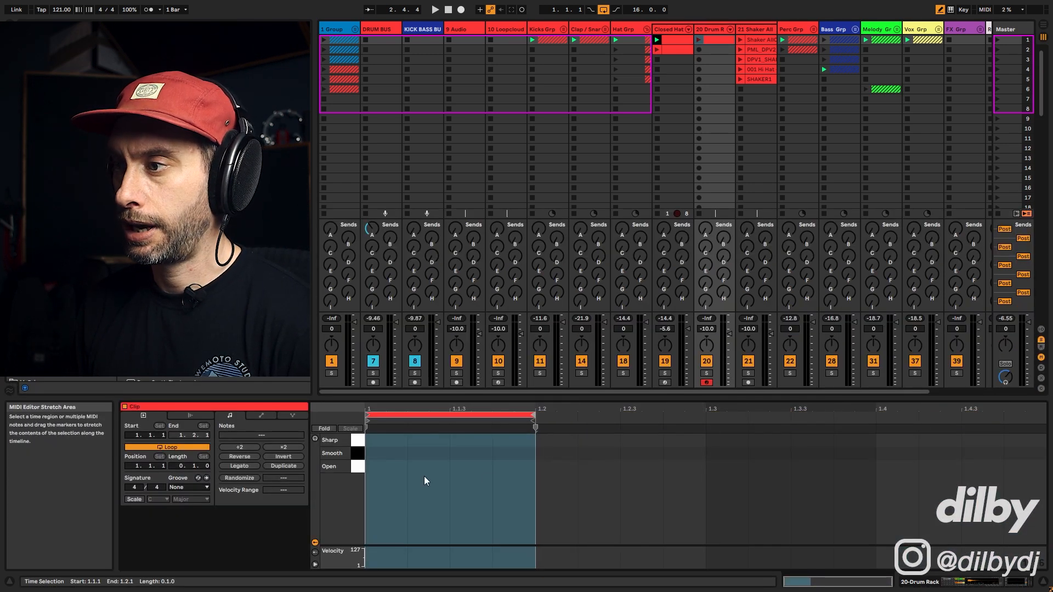
{"action": "left_click", "coordinate": [467, 466]}
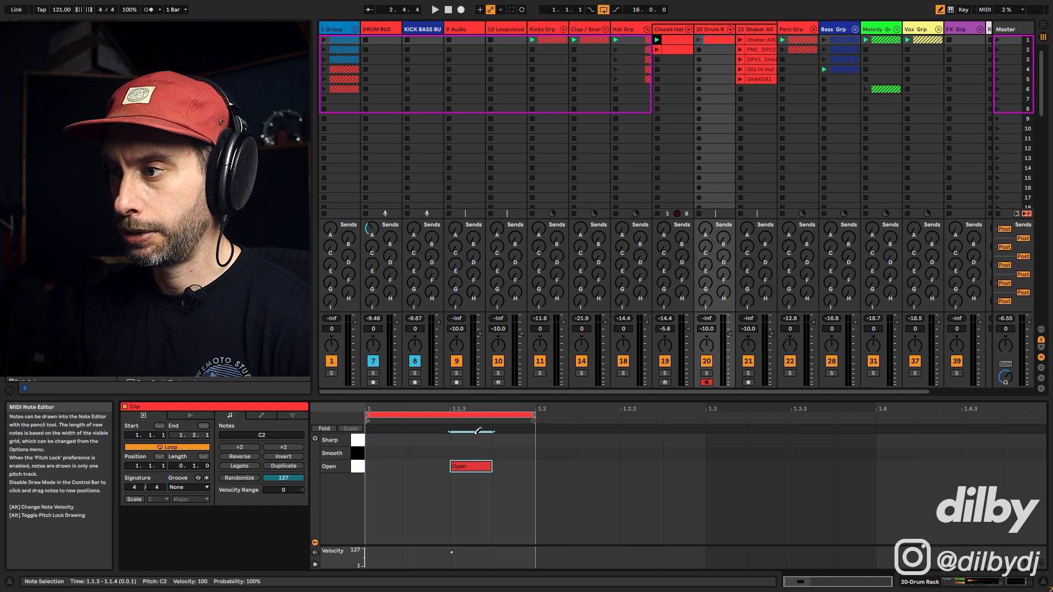
{"action": "left_click", "coordinate": [428, 453]}
{"action": "left_click", "coordinate": [513, 453]}
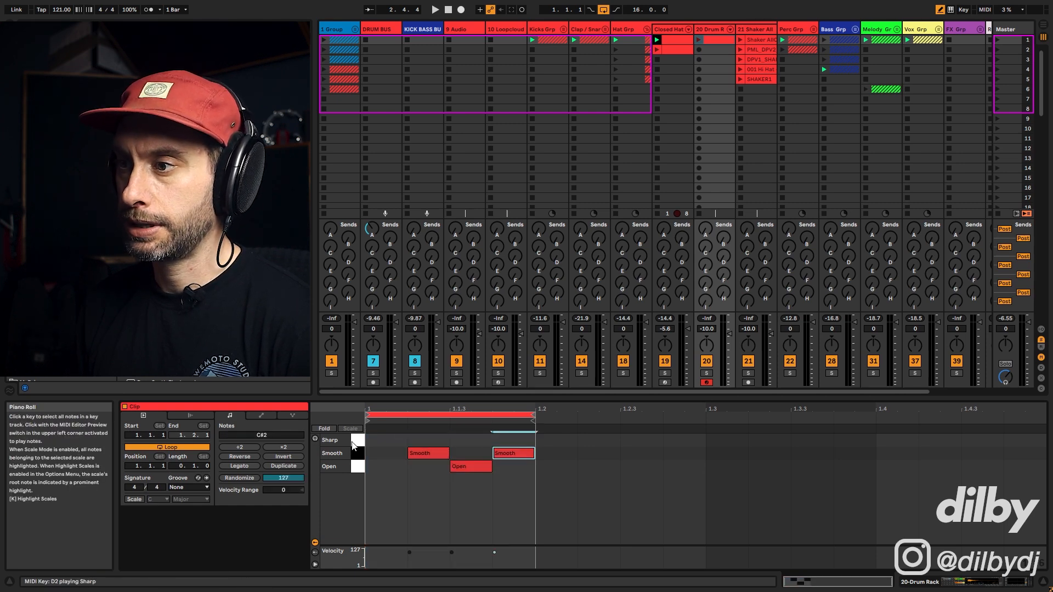
{"action": "left_click", "coordinate": [395, 439]}
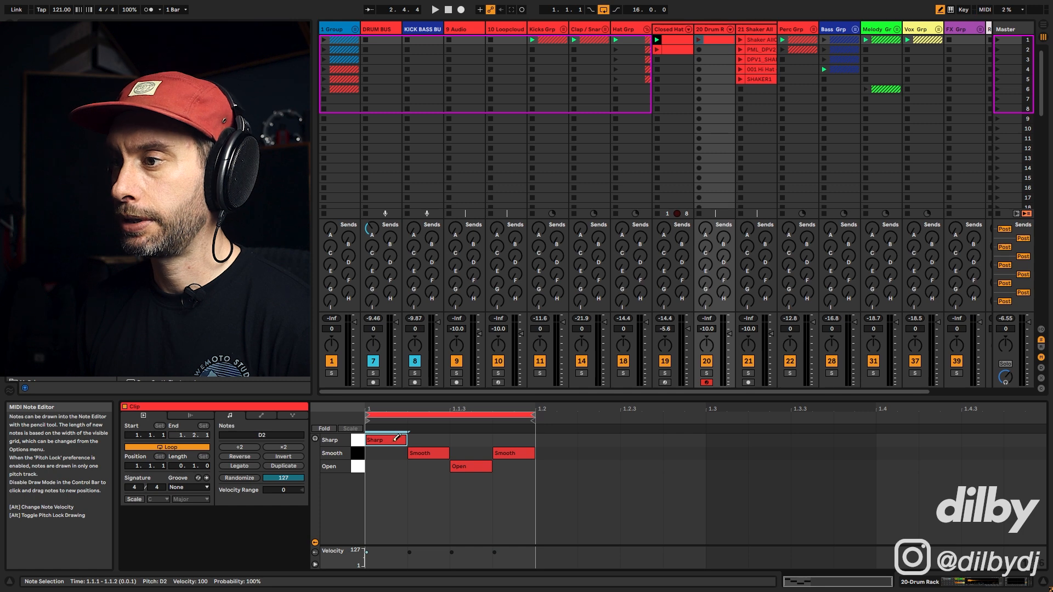
{"action": "left_click", "coordinate": [514, 440]}
{"action": "key", "text": "b"}
Step: Lower the velocity of the Sharp note at 1.1.4 to 64 and adjust the velocities of the two Smooth notes
{"action": "left_click_drag", "start_coordinate": [495, 553], "coordinate": [494, 556]}
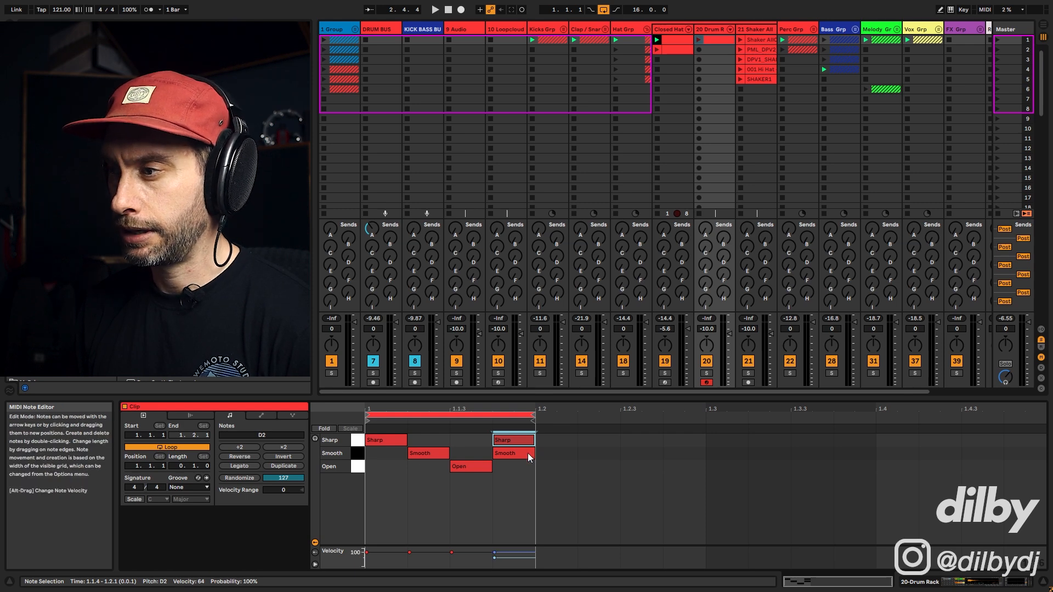
{"action": "left_click", "coordinate": [424, 455]}
{"action": "left_click_drag", "start_coordinate": [409, 553], "coordinate": [409, 555]}
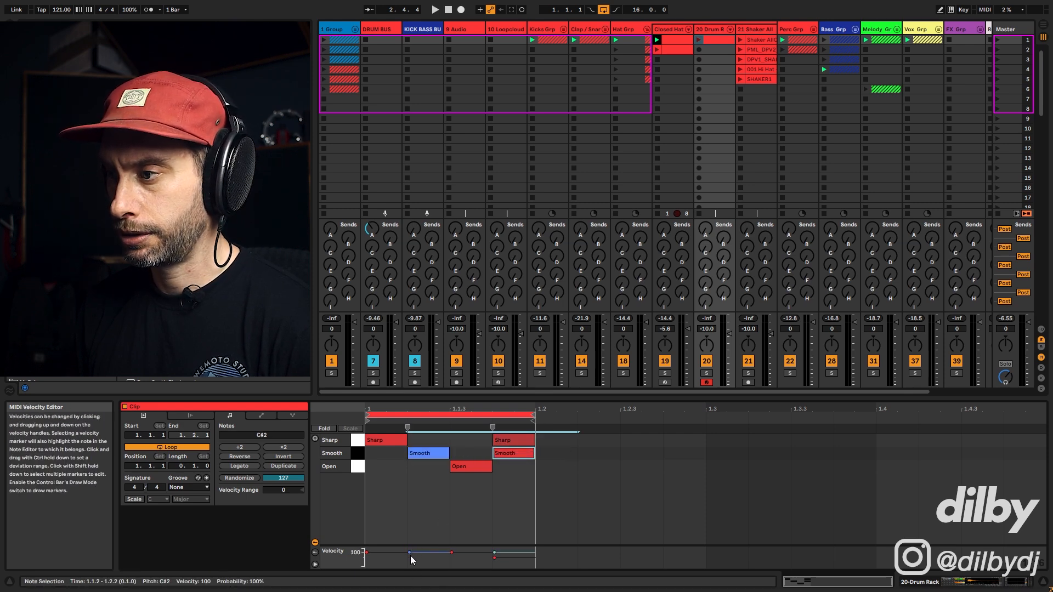
{"action": "left_click", "coordinate": [495, 559]}
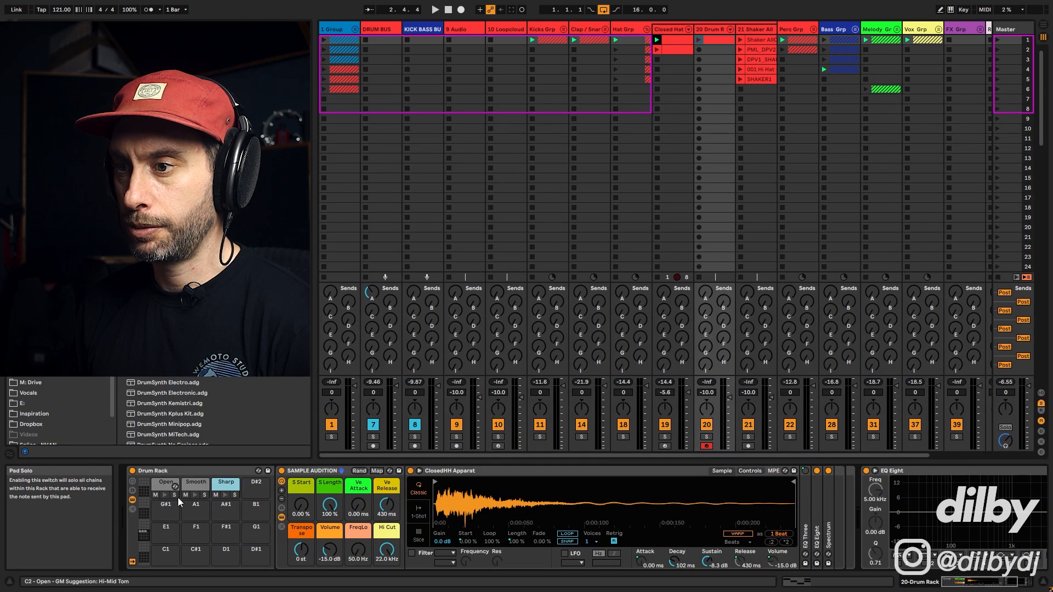
Step: Solo the Open pad and load the SHAKER1 clip into the Sharp pad's Simpler
{"action": "left_click", "coordinate": [174, 495]}
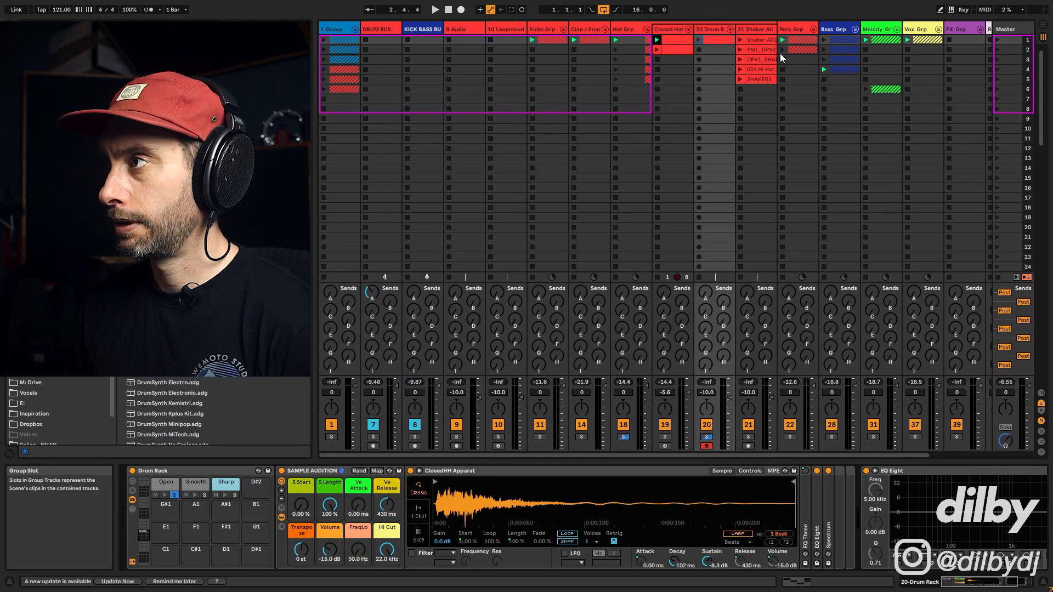
{"action": "left_click_drag", "start_coordinate": [758, 79], "coordinate": [520, 498]}
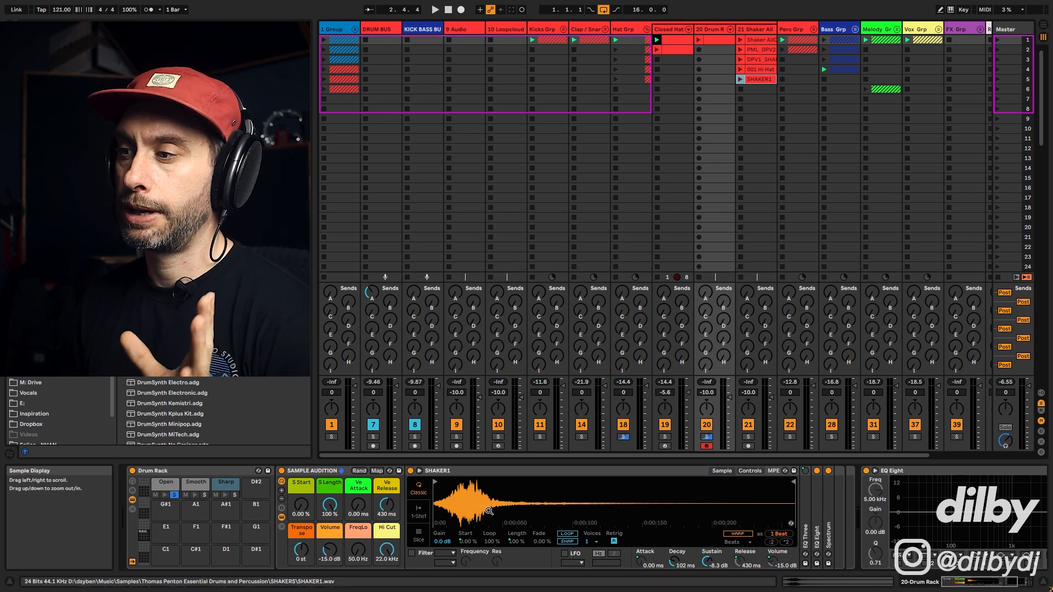
Step: Audition replacement shaker samples up to SHAKER11 with hot-swap, go back to SHAKER10 and select the Smooth pad
{"action": "left_click", "coordinate": [791, 524]}
{"action": "key", "text": "Down"}
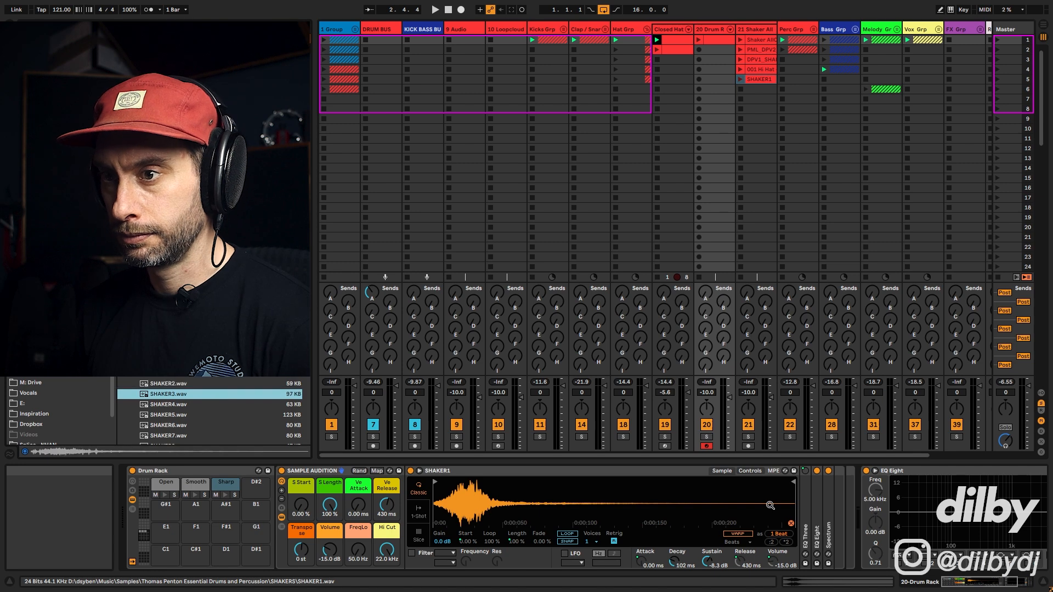
{"action": "key", "text": "Down"}
{"action": "key", "text": "Down"}
{"action": "key", "text": "Down"}
{"action": "key", "text": "Down"}
{"action": "key", "text": "Down"}
{"action": "key", "text": "Down"}
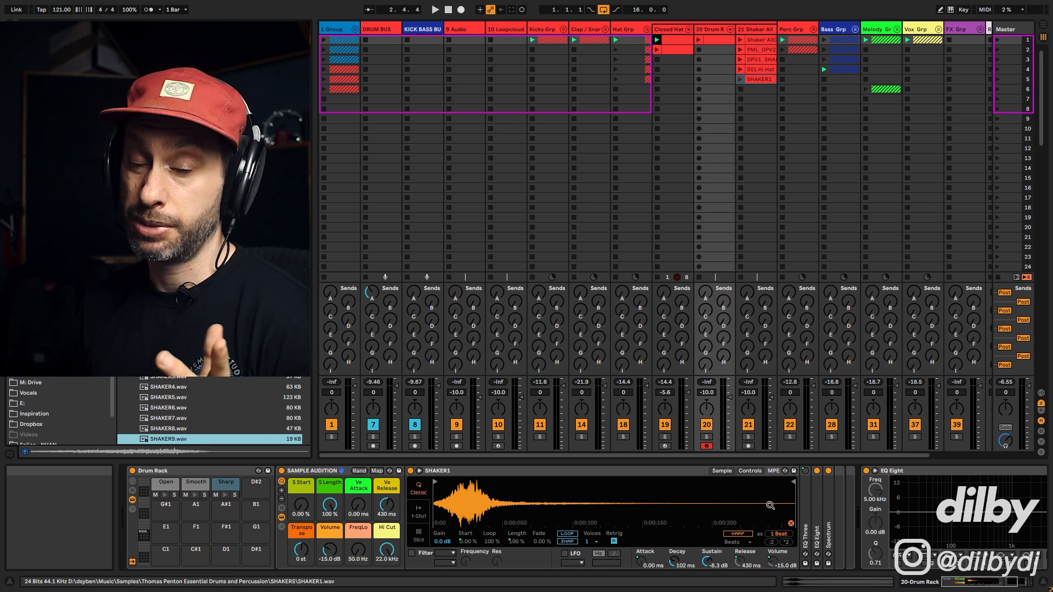
{"action": "key", "text": "Down"}
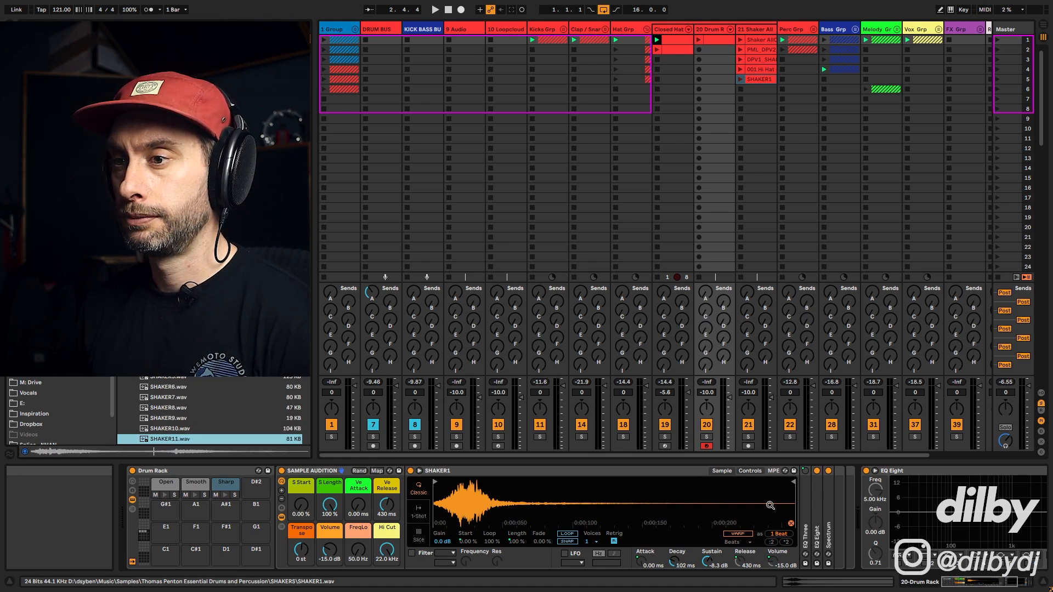
{"action": "key", "text": "Up"}
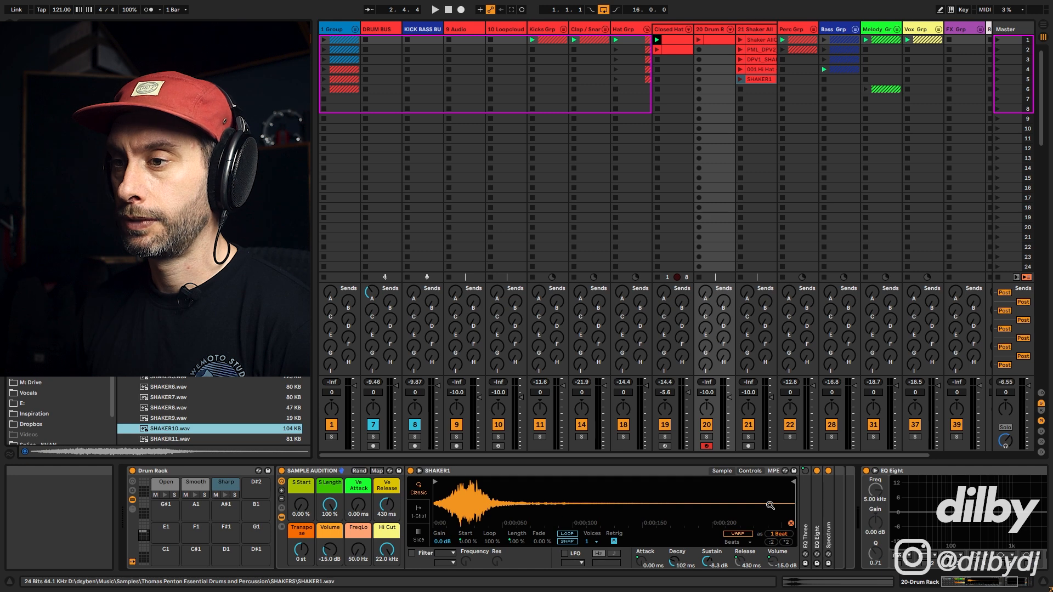
{"action": "left_click", "coordinate": [205, 487]}
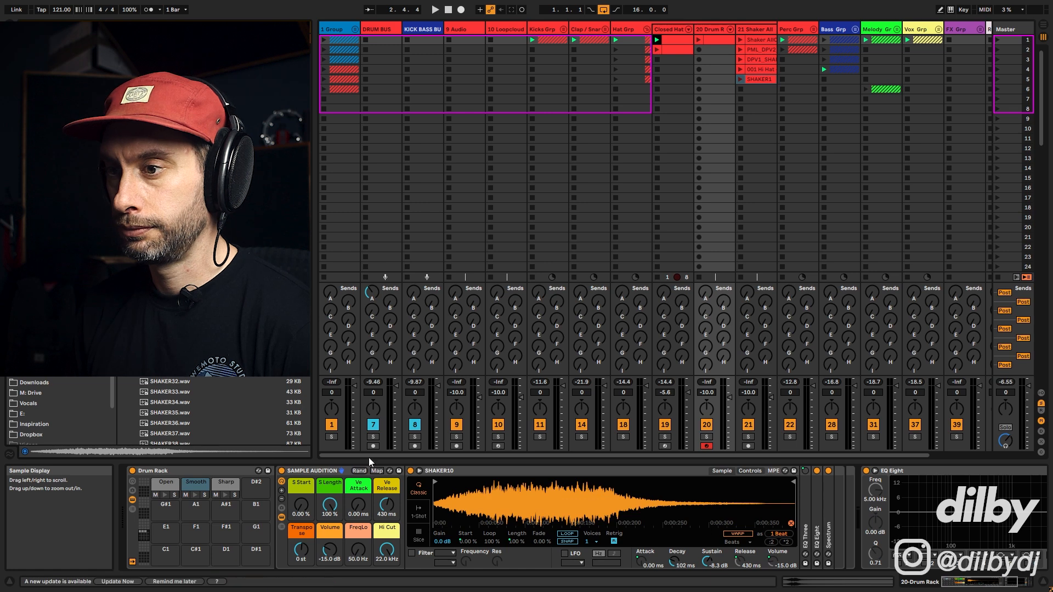
Step: Browse further shaker samples down to SHAKER36 as candidates for the Open pad
{"action": "left_click", "coordinate": [171, 490]}
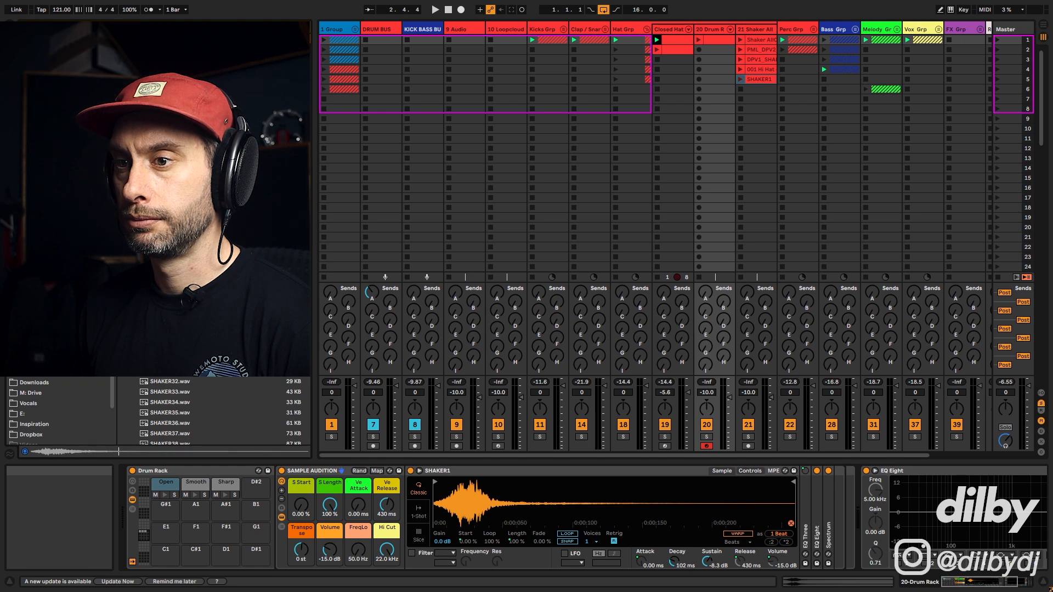
{"action": "key", "text": "Down"}
{"action": "key", "text": "Down"}
{"action": "key", "text": "Down"}
{"action": "key", "text": "Down"}
{"action": "key", "text": "Down"}
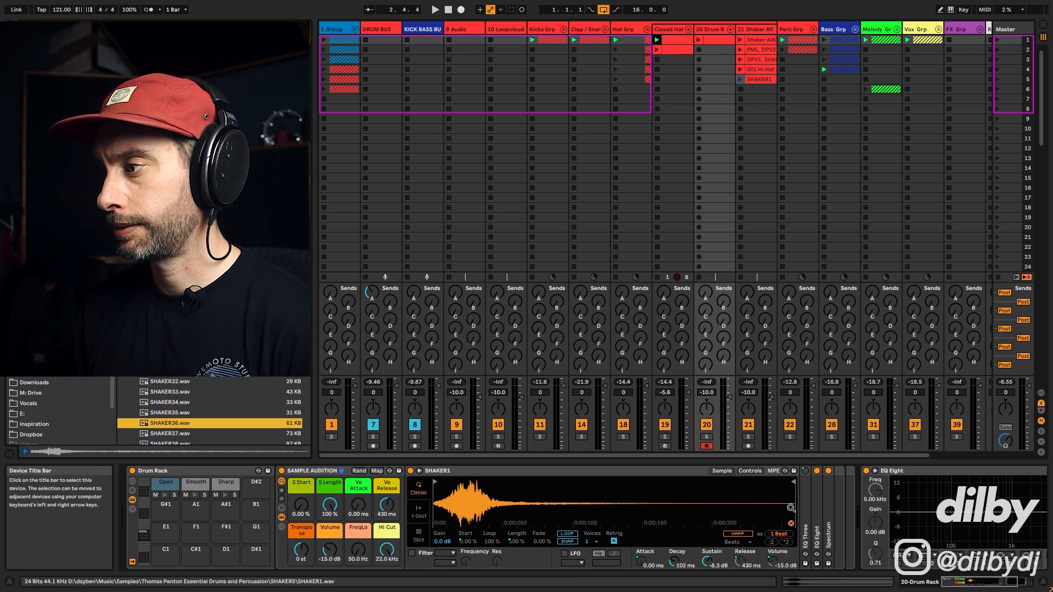
Step: Load the 001 Hi Hat shaker clip into the Open pad's Simpler and swap it for the 010 Hi Hat - Shaker sample
{"action": "left_click", "coordinate": [759, 70]}
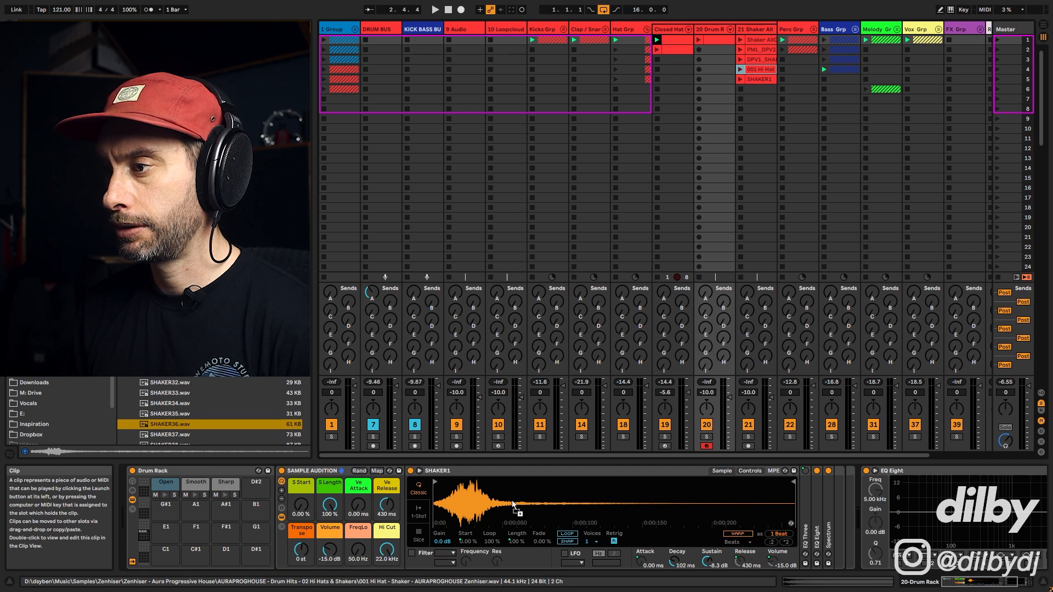
{"action": "left_click_drag", "start_coordinate": [511, 500], "coordinate": [511, 500]}
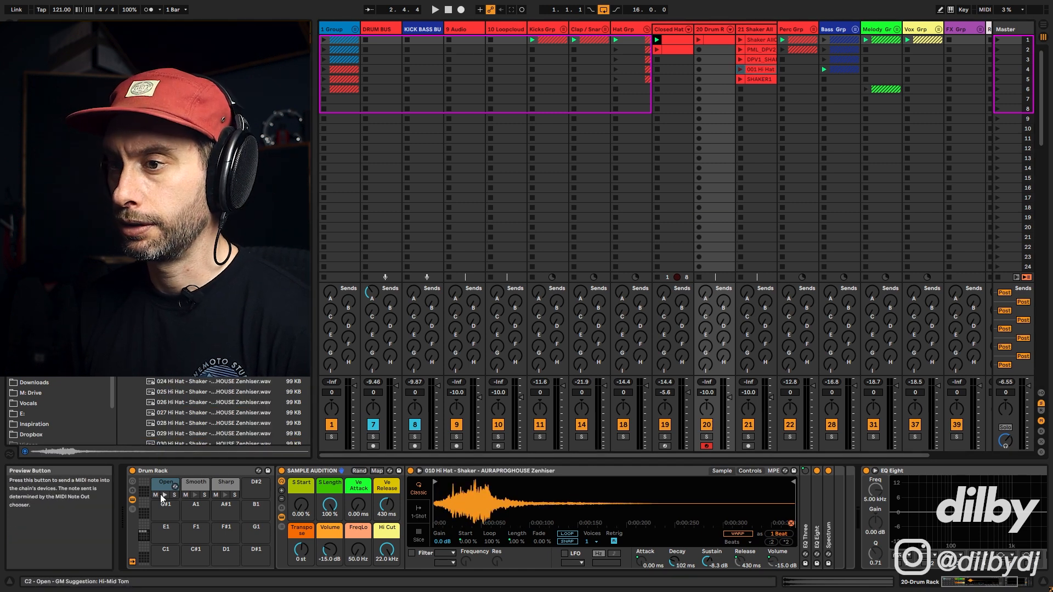
Step: Solo the Open pad, launch the shaker clip, and play it with the Melody and Vox groups deactivated
{"action": "left_click", "coordinate": [174, 494]}
{"action": "left_click", "coordinate": [698, 40]}
{"action": "left_click", "coordinate": [698, 41]}
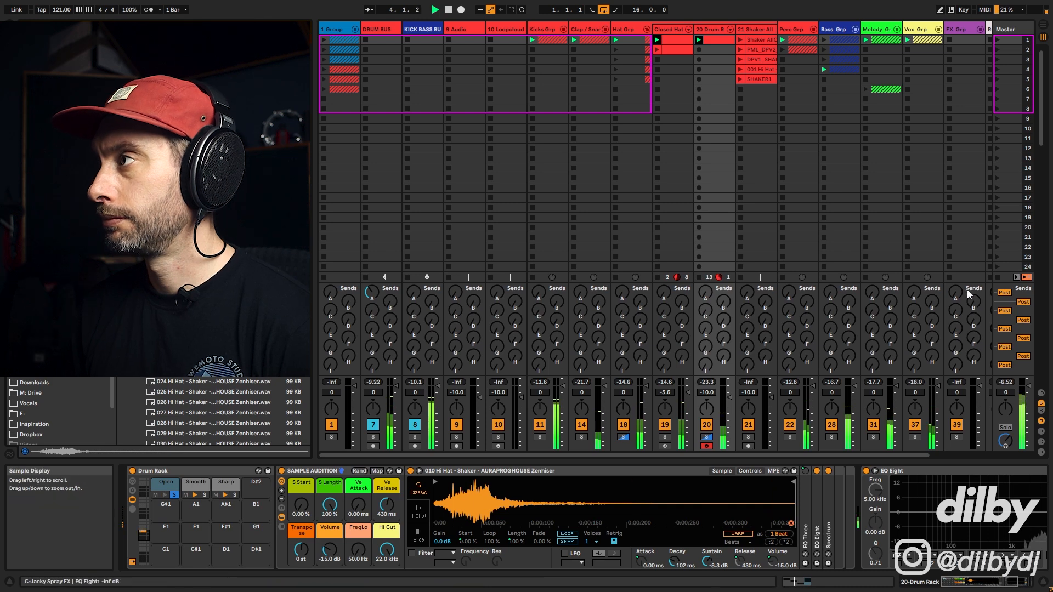
{"action": "left_click", "coordinate": [916, 425]}
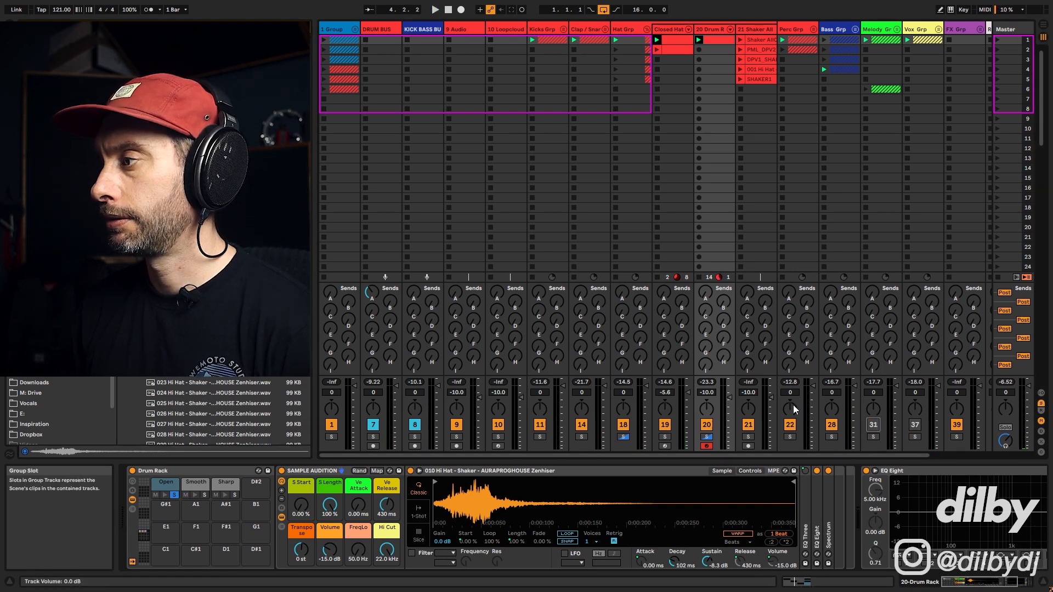
{"action": "key", "text": "space"}
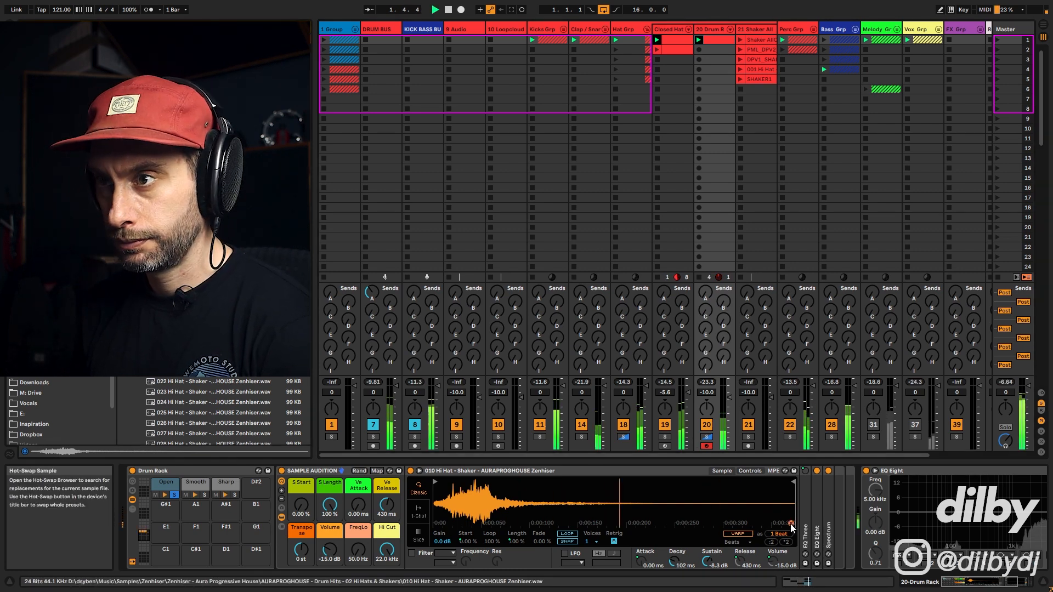
Step: Hot-swap the Open pad through successive Hi Hat - Shaker samples during playback and settle on 022 Hi Hat - Shaker
{"action": "key", "text": "Down"}
{"action": "key", "text": "Return"}
{"action": "key", "text": "Down"}
{"action": "key", "text": "Return"}
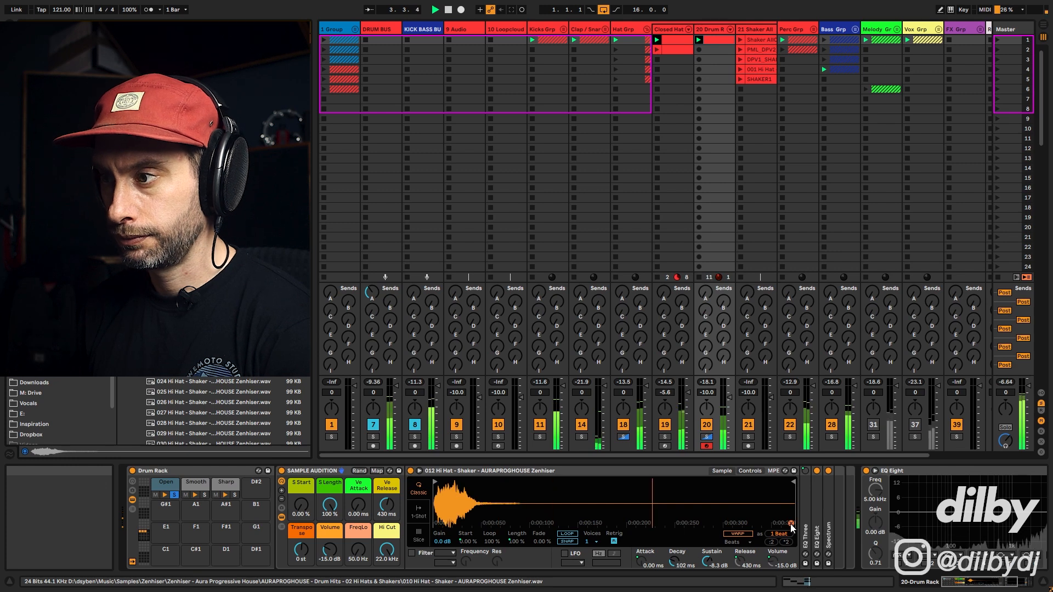
{"action": "key", "text": "Down"}
{"action": "key", "text": "Return"}
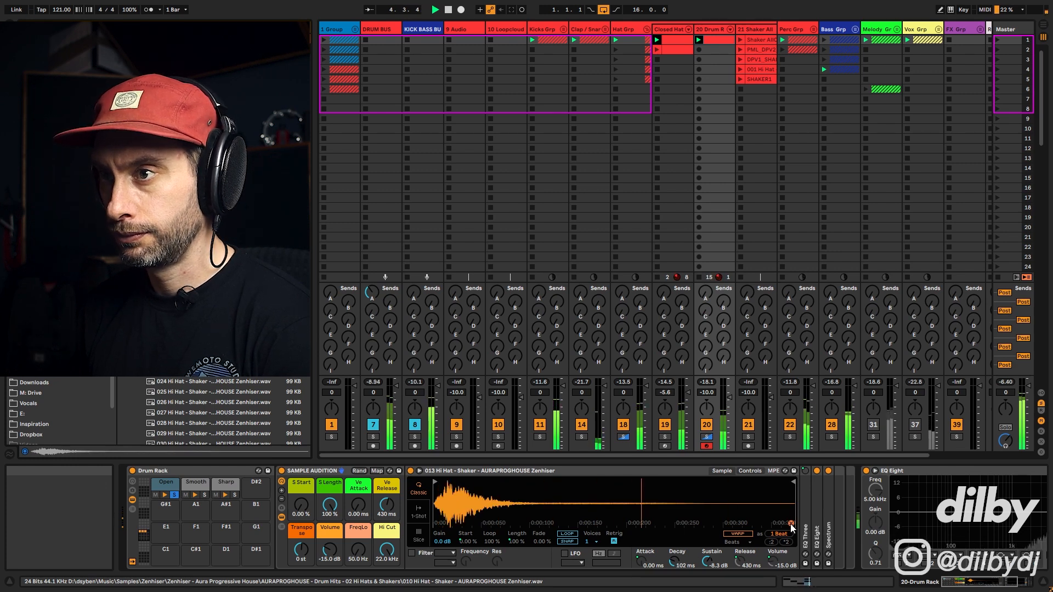
{"action": "key", "text": "Down"}
{"action": "key", "text": "Return"}
{"action": "key", "text": "Down"}
{"action": "key", "text": "Return"}
{"action": "key", "text": "Down"}
{"action": "key", "text": "Return"}
{"action": "key", "text": "Down"}
{"action": "key", "text": "Return"}
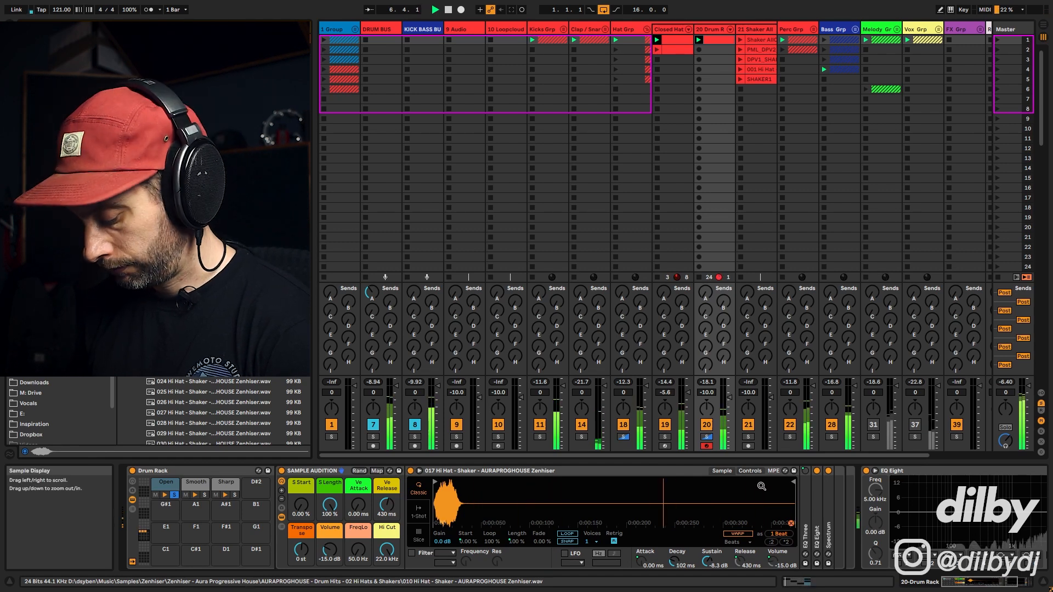
{"action": "key", "text": "Down"}
{"action": "key", "text": "Return"}
{"action": "key", "text": "Down"}
{"action": "key", "text": "Return"}
{"action": "key", "text": "Down"}
{"action": "key", "text": "Return"}
{"action": "key", "text": "Down"}
{"action": "key", "text": "Return"}
{"action": "key", "text": "Down"}
{"action": "key", "text": "Return"}
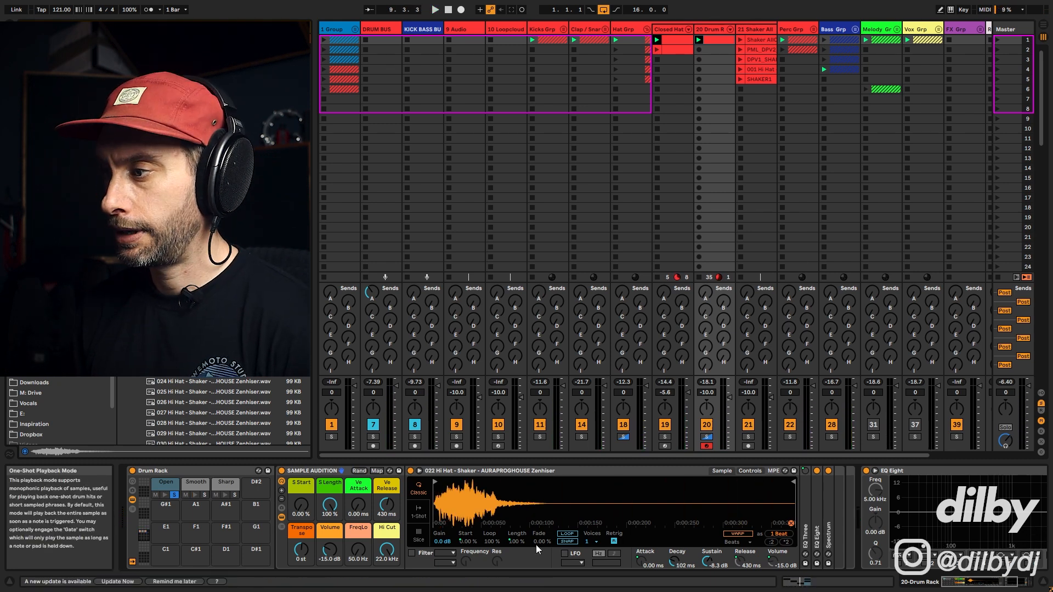
Step: Set the Open pad's sustain to 0.0 dB and its release to 2.43 s, and resume playback
{"action": "left_click_drag", "start_coordinate": [708, 561], "coordinate": [708, 527]}
{"action": "left_click_drag", "start_coordinate": [386, 502], "coordinate": [386, 479]}
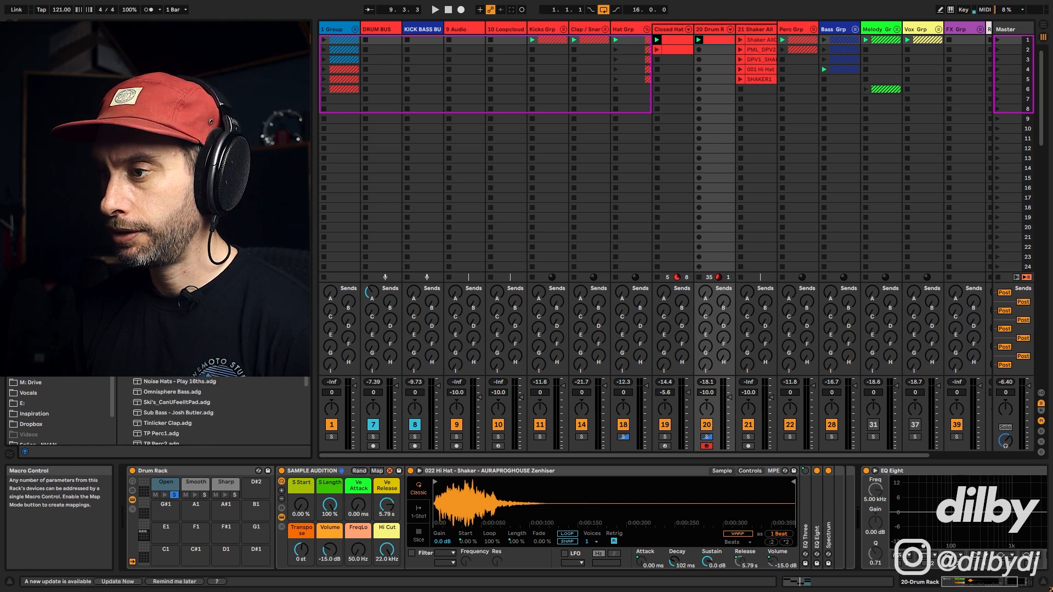
{"action": "key", "text": "space"}
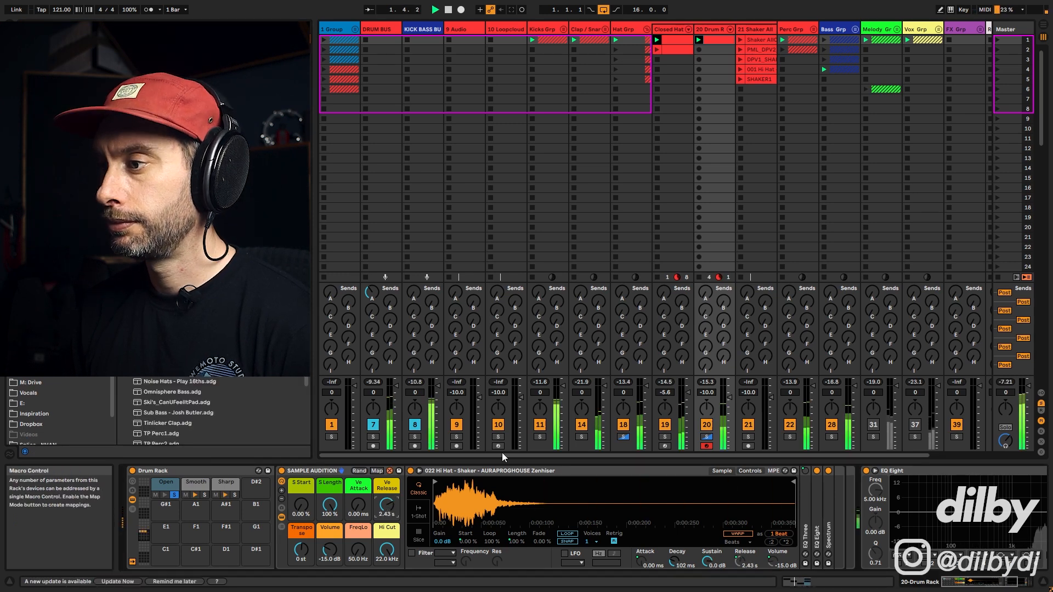
Step: Set the Open pad's sustain to -0.3 dB, then audition the Smooth pad soloed in place of the Open pad
{"action": "left_click_drag", "start_coordinate": [707, 564], "coordinate": [707, 567]}
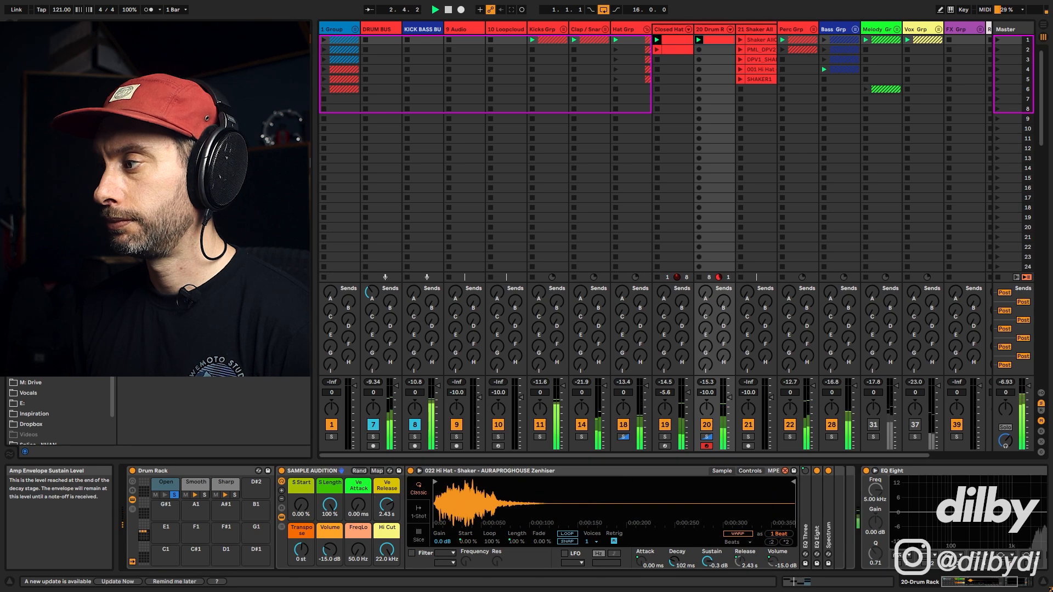
{"action": "key", "text": "space"}
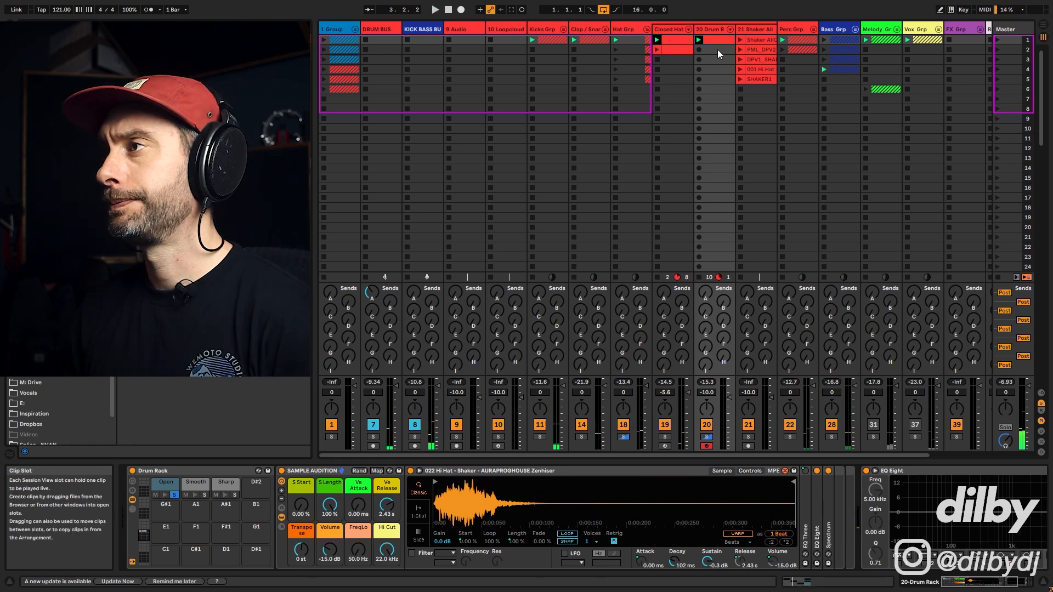
{"action": "left_click", "coordinate": [194, 484]}
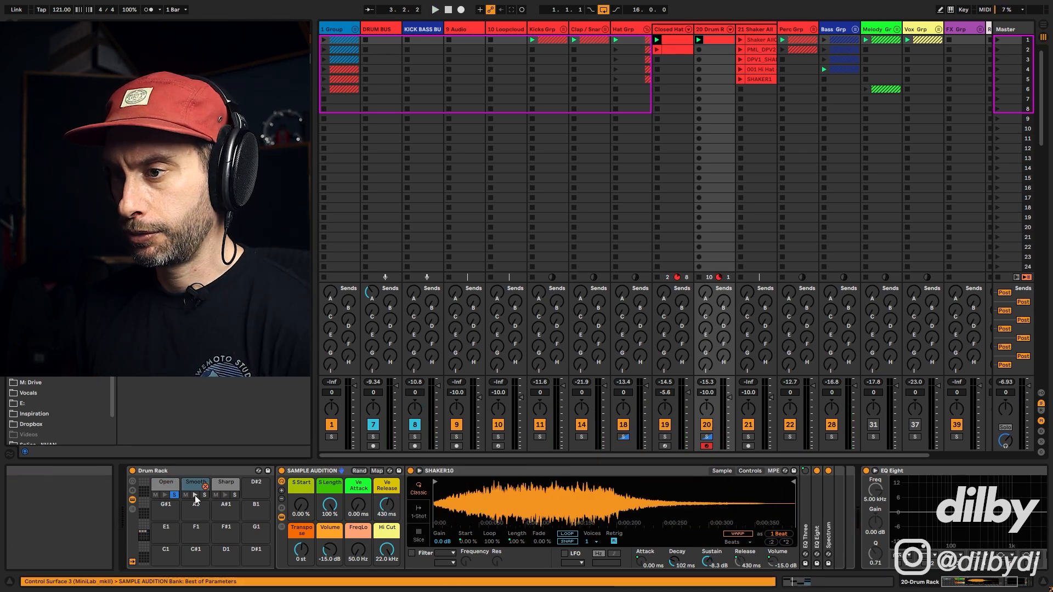
{"action": "key", "text": "space"}
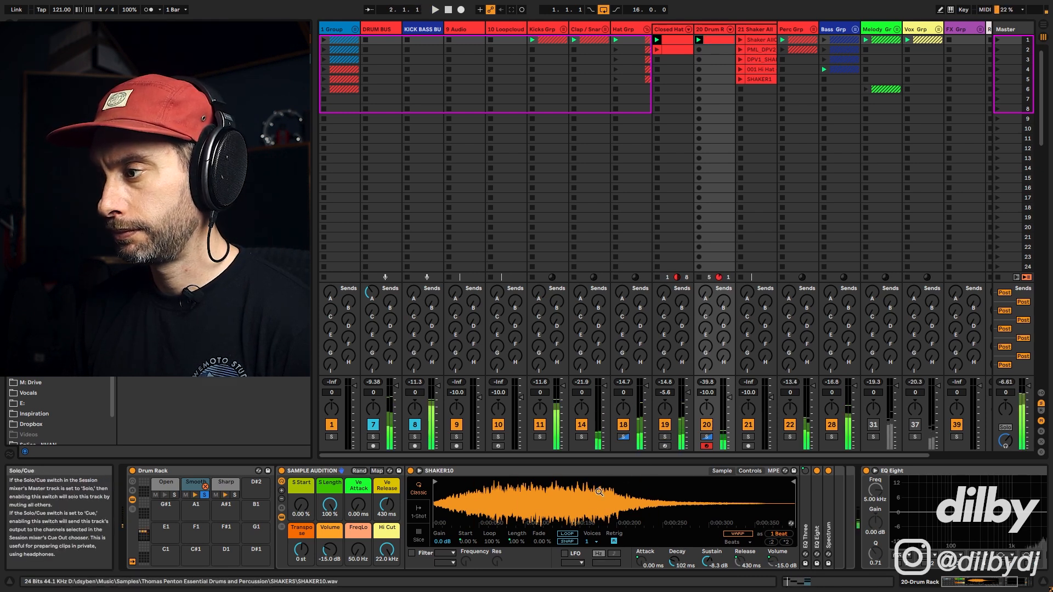
Step: Switch the Smooth pad's Simpler to 1-Shot mode, shorten the sample's end, and set its fade-out to 54.9 ms
{"action": "left_click", "coordinate": [418, 512]}
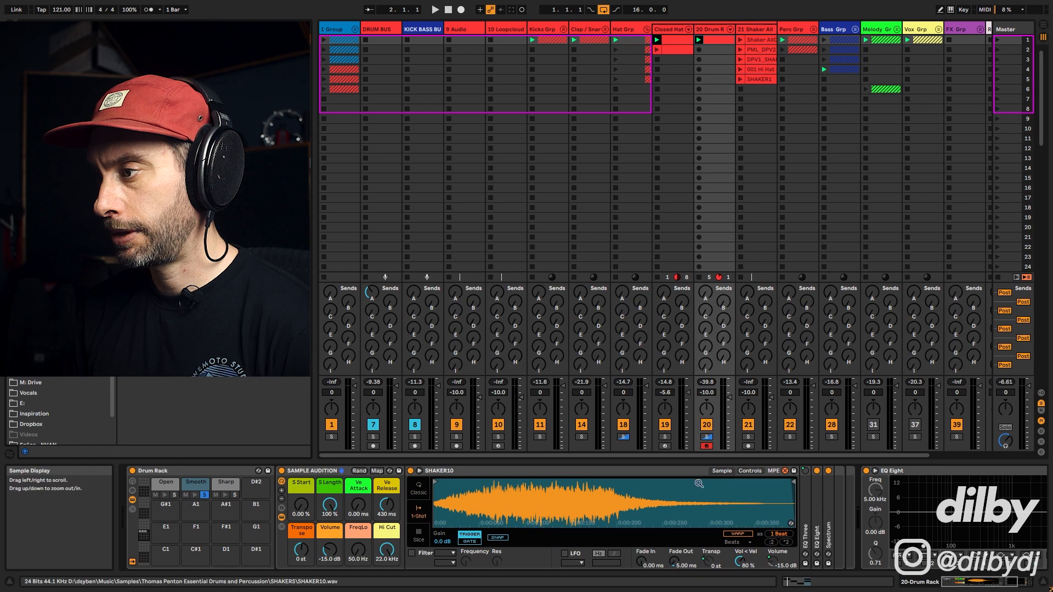
{"action": "mouse_move", "coordinate": [790, 484]}
{"action": "left_mouse_down"}
{"action": "mouse_move", "coordinate": [598, 500]}
{"action": "mouse_move", "coordinate": [634, 500]}
{"action": "left_mouse_up"}
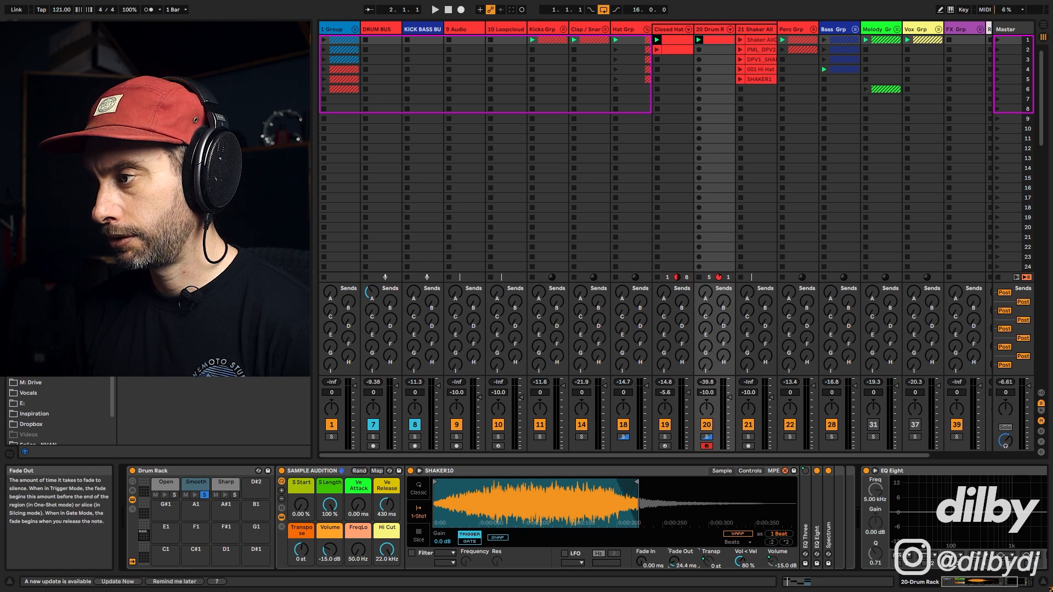
{"action": "left_click_drag", "start_coordinate": [673, 566], "coordinate": [673, 559]}
{"action": "key", "text": "space"}
{"action": "left_click_drag", "start_coordinate": [637, 481], "coordinate": [584, 486]}
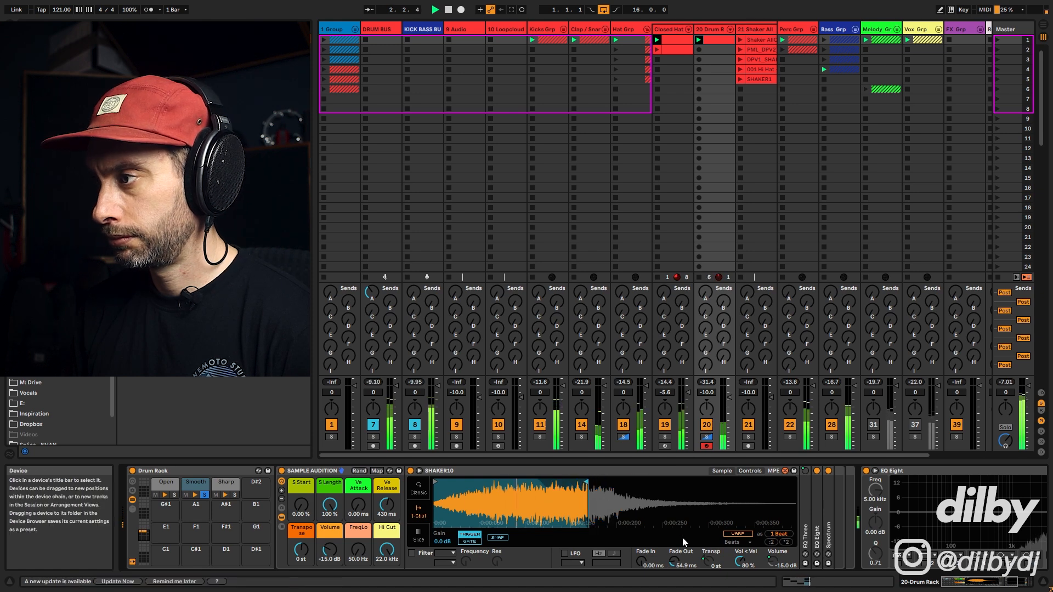
Step: Lower the velocity of both Smooth notes in the Drum Rack's shaker clip and apply the MPC 16 Swing-57 groove
{"action": "double_click", "coordinate": [712, 40]}
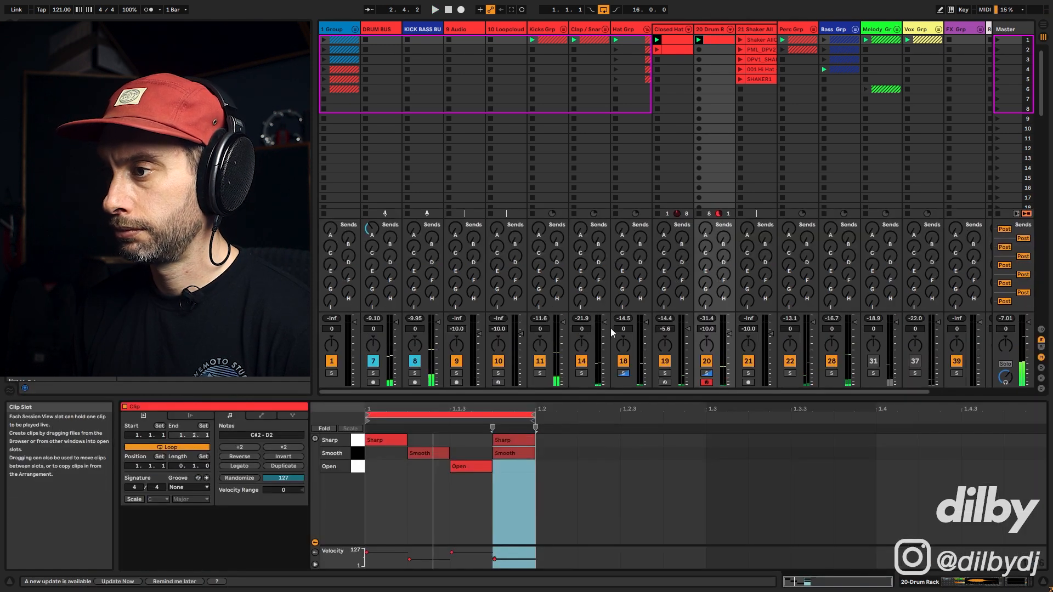
{"action": "left_click_drag", "start_coordinate": [554, 452], "coordinate": [428, 456]}
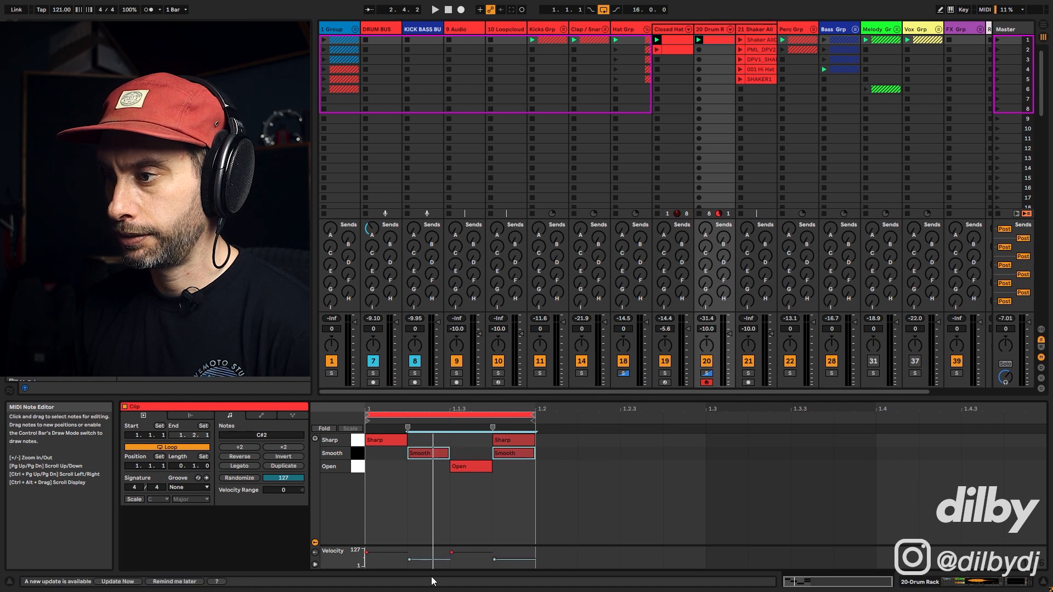
{"action": "key", "text": "space"}
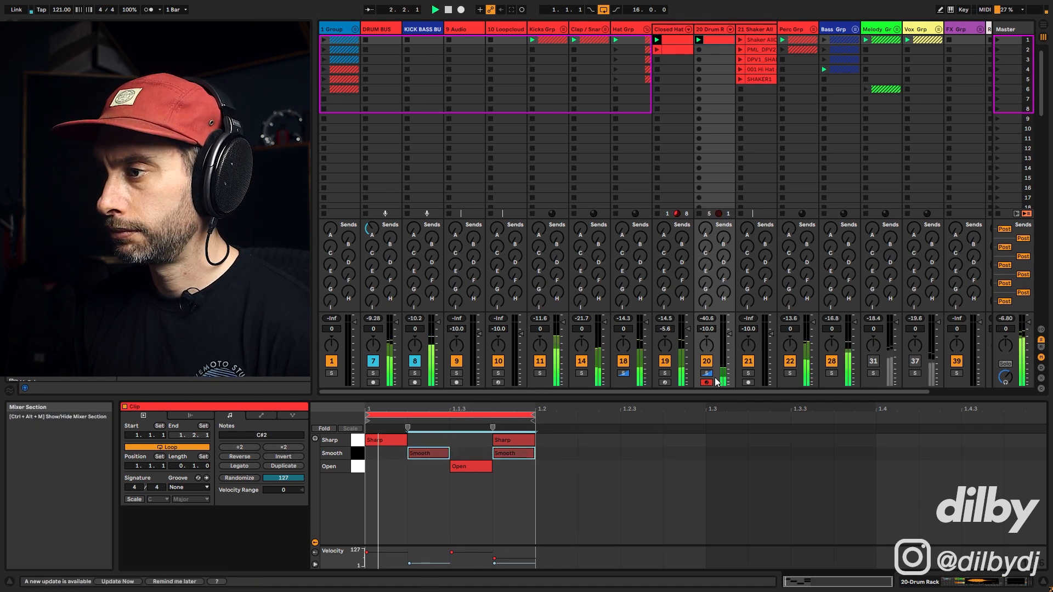
{"action": "left_click", "coordinate": [190, 487]}
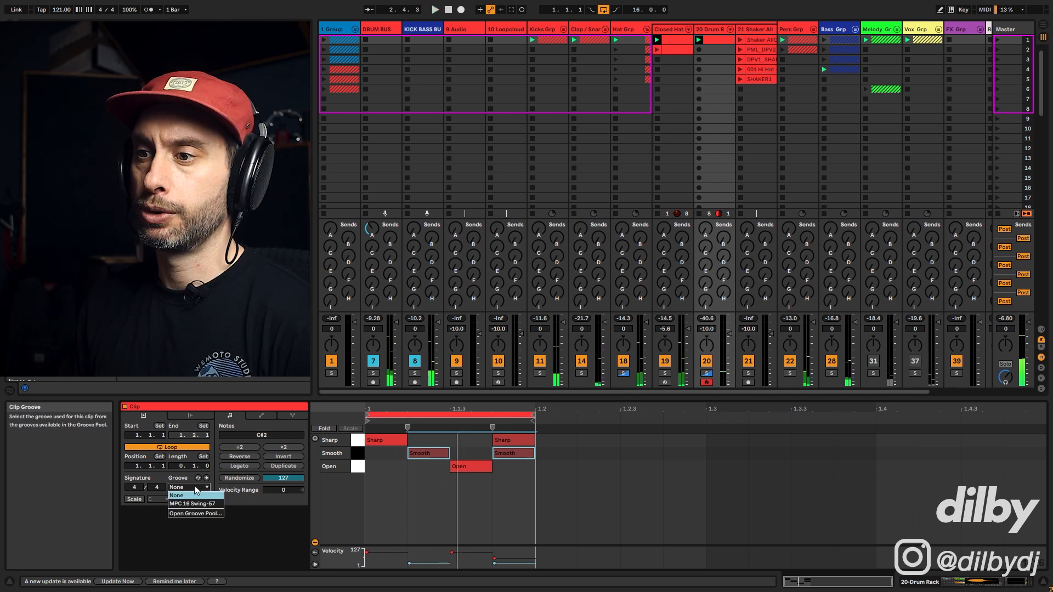
{"action": "left_click", "coordinate": [195, 503]}
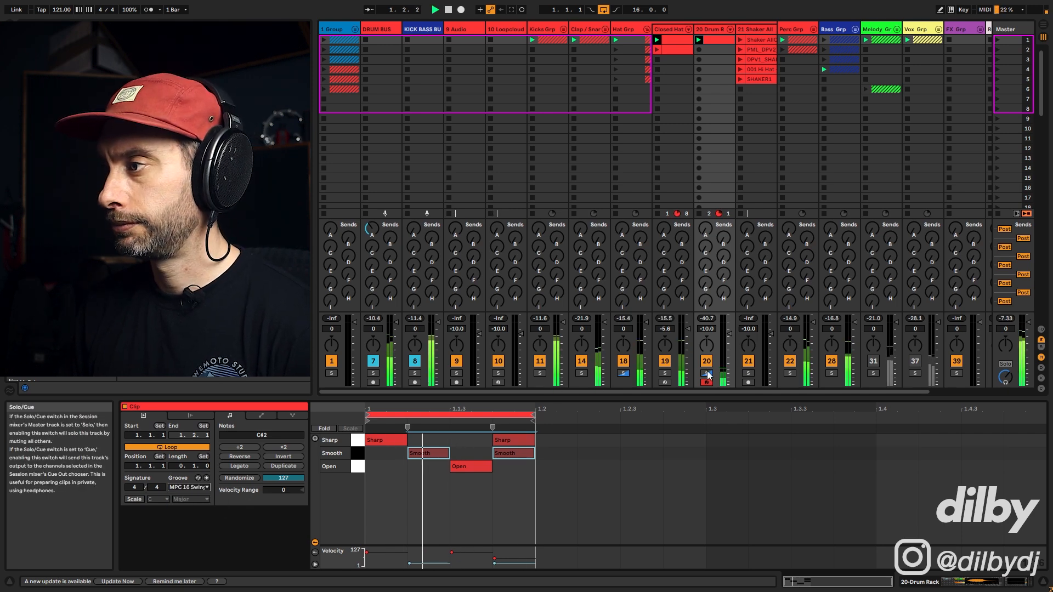
Step: Trim both ends of the Smooth sample with a 42.9 ms fade-in and 68.9 ms fade-out while playing it with the Open pad soloed
{"action": "key", "text": "shift+Tab"}
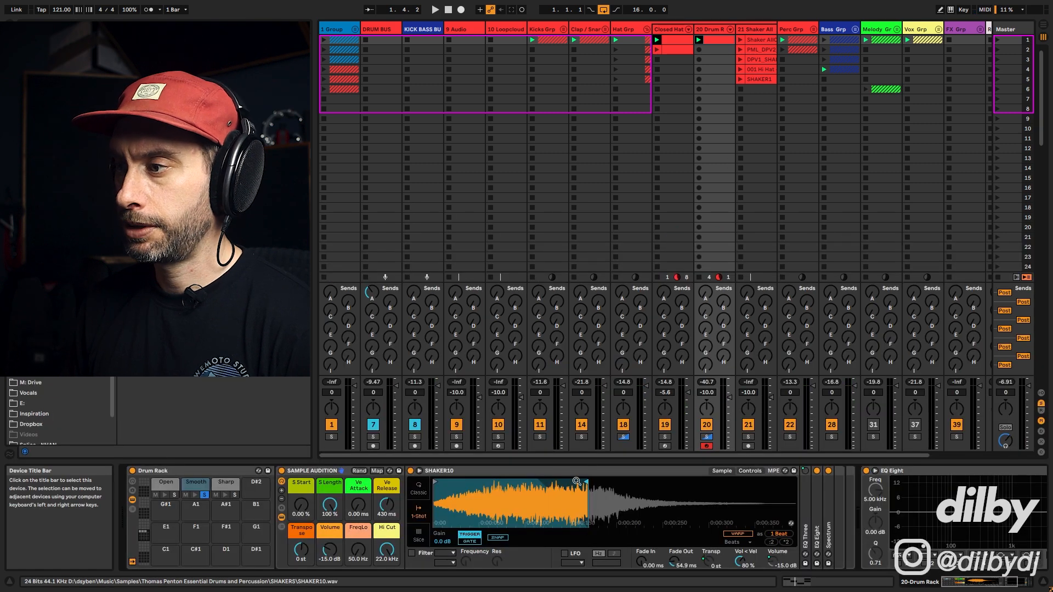
{"action": "key", "text": "space"}
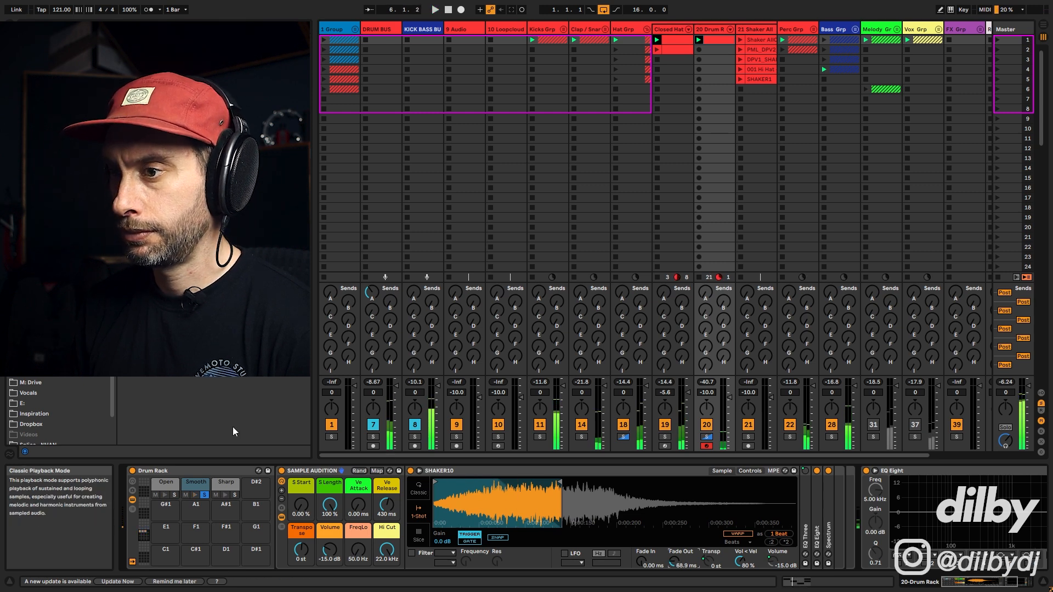
{"action": "left_click", "coordinate": [174, 496]}
{"action": "key", "text": "space"}
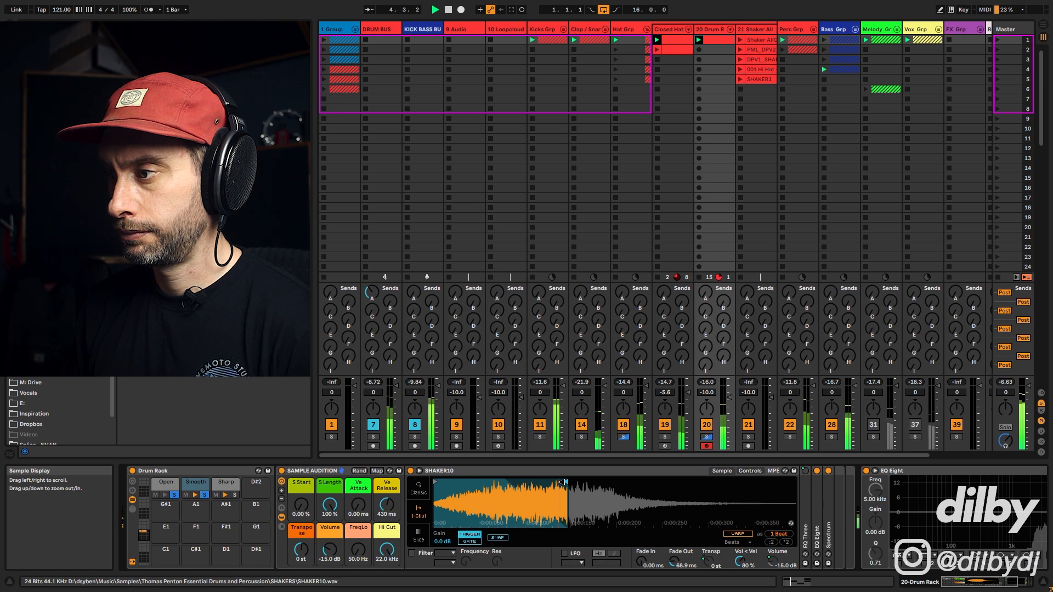
{"action": "left_click_drag", "start_coordinate": [439, 483], "coordinate": [452, 484]}
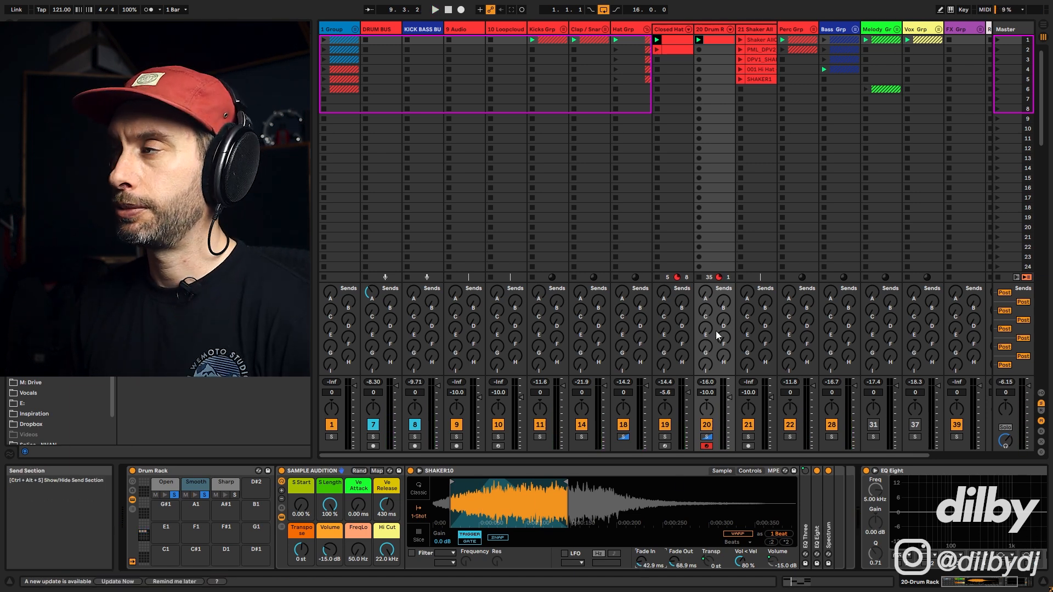
Step: Solo the Sharp pad, swap its sample for SHAKER7, and play it with the Drum Rack track soloed
{"action": "left_click", "coordinate": [221, 483]}
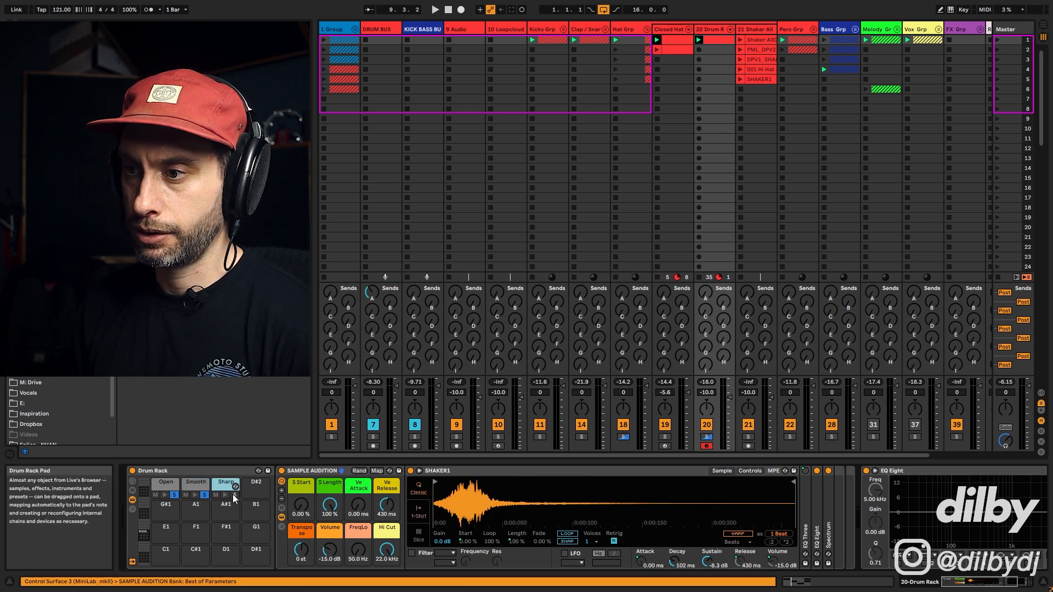
{"action": "left_click", "coordinate": [235, 495]}
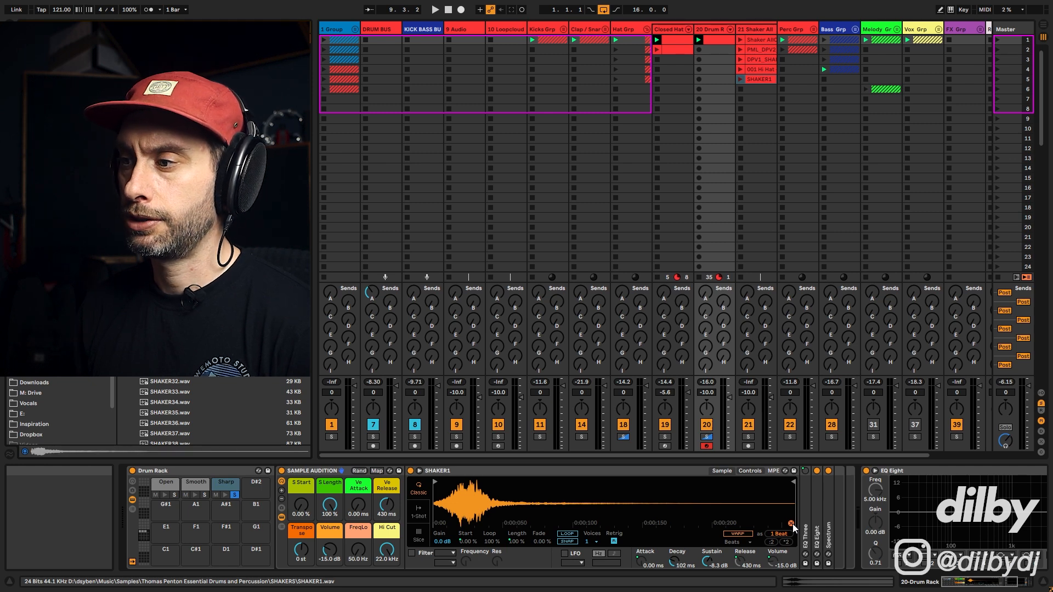
{"action": "double_click", "coordinate": [170, 120]}
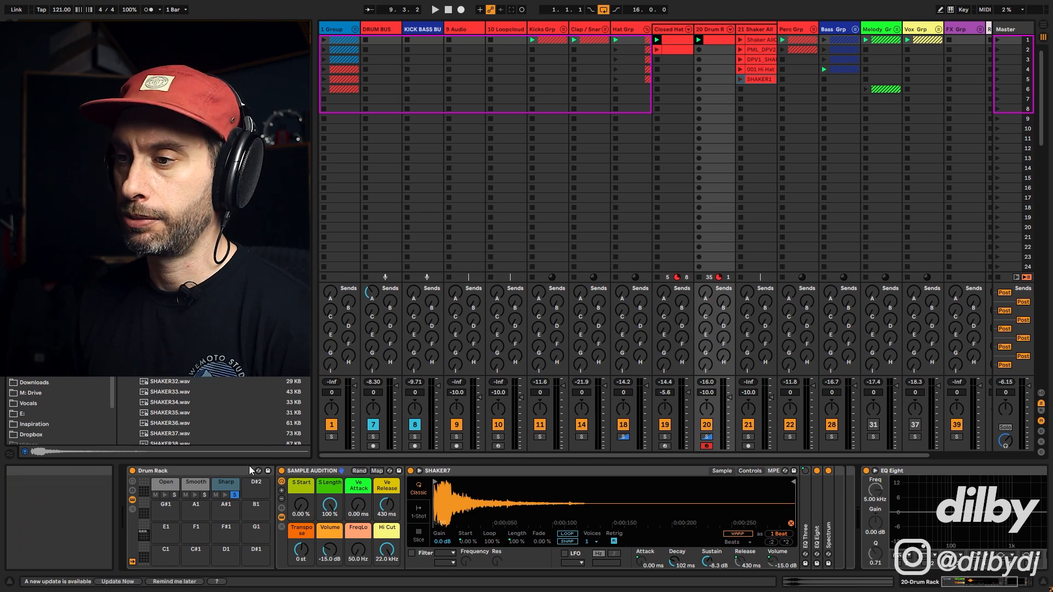
{"action": "left_click", "coordinate": [707, 437]}
{"action": "key", "text": "space"}
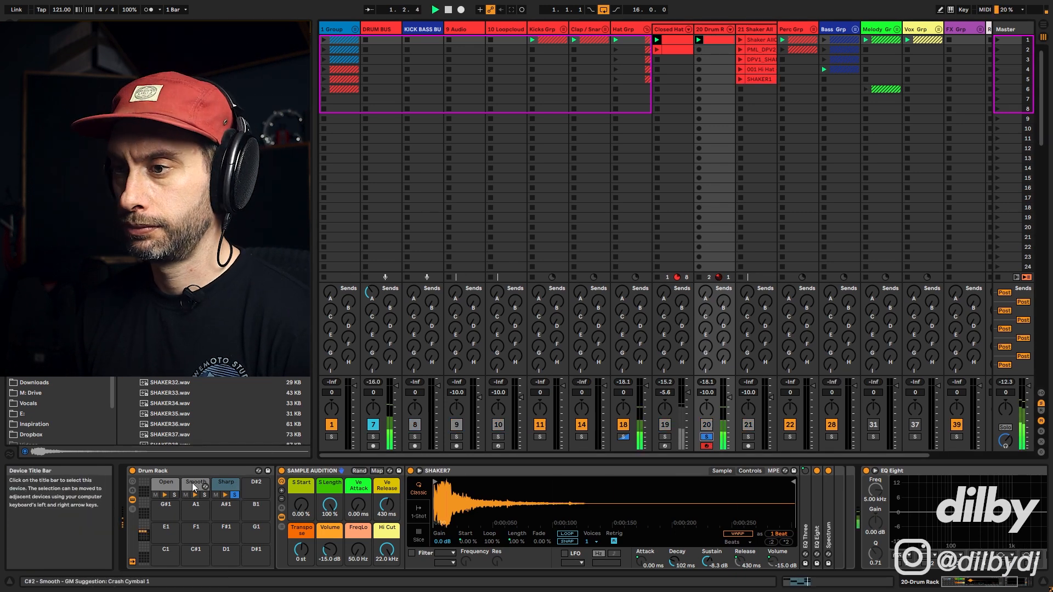
Step: Unsolo the Sharp pad and the Drum Rack track, and lower the track's volume to -11.7 dB
{"action": "left_click", "coordinate": [235, 496]}
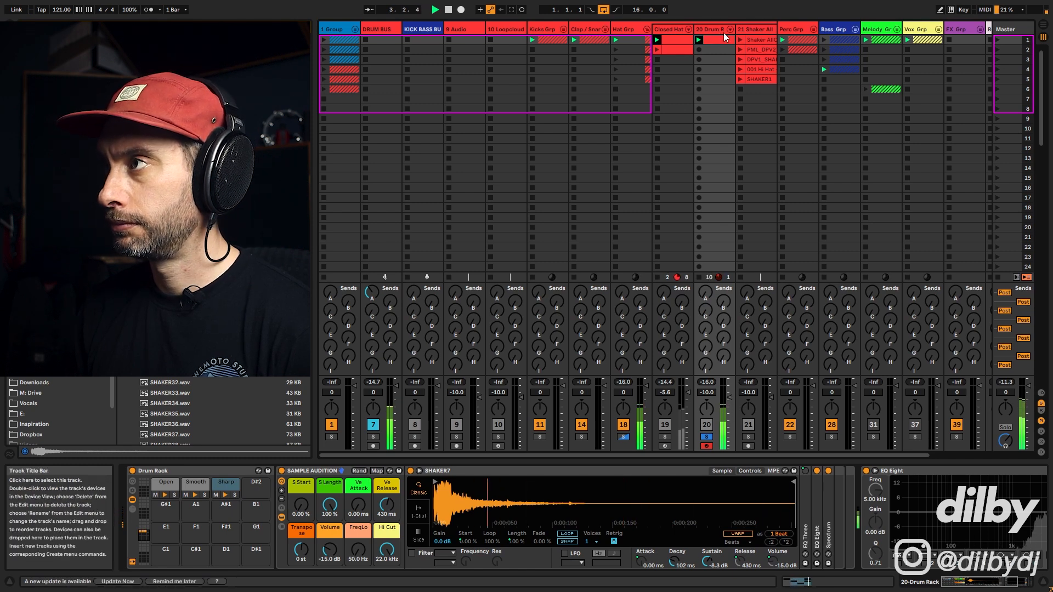
{"action": "left_click", "coordinate": [708, 437]}
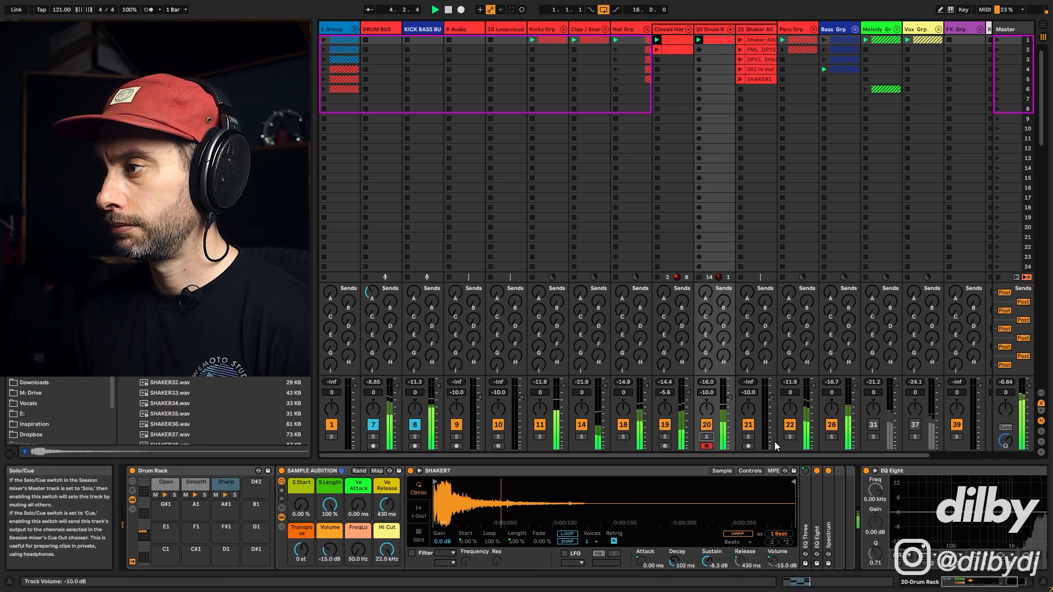
{"action": "left_click_drag", "start_coordinate": [736, 399], "coordinate": [736, 403]}
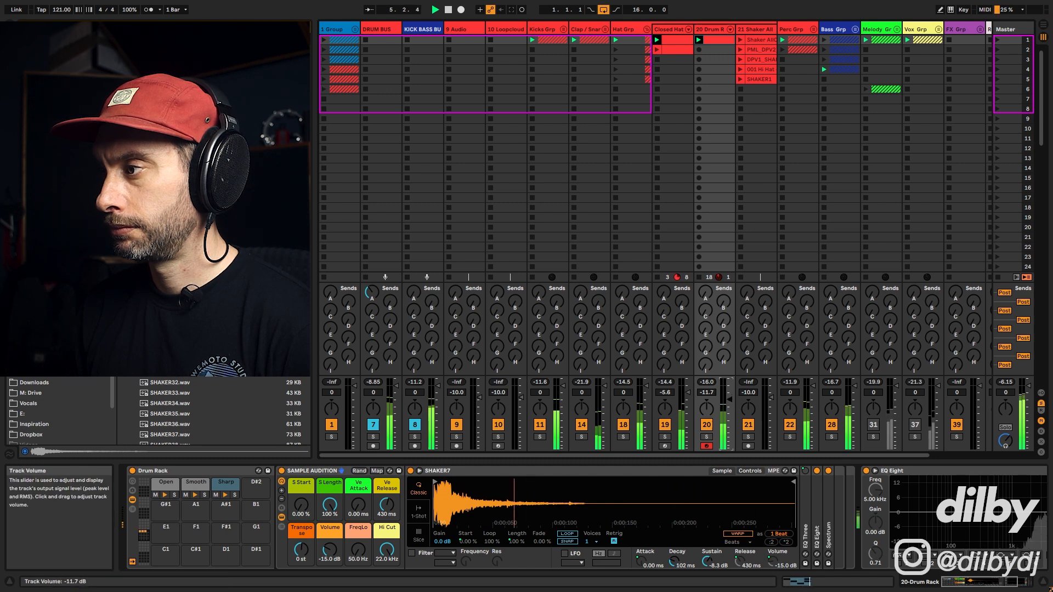
Step: Open the Drum Rack's shaker clip and compare its groove in track solo and within the full mix
{"action": "double_click", "coordinate": [720, 42]}
{"action": "left_click", "coordinate": [709, 374]}
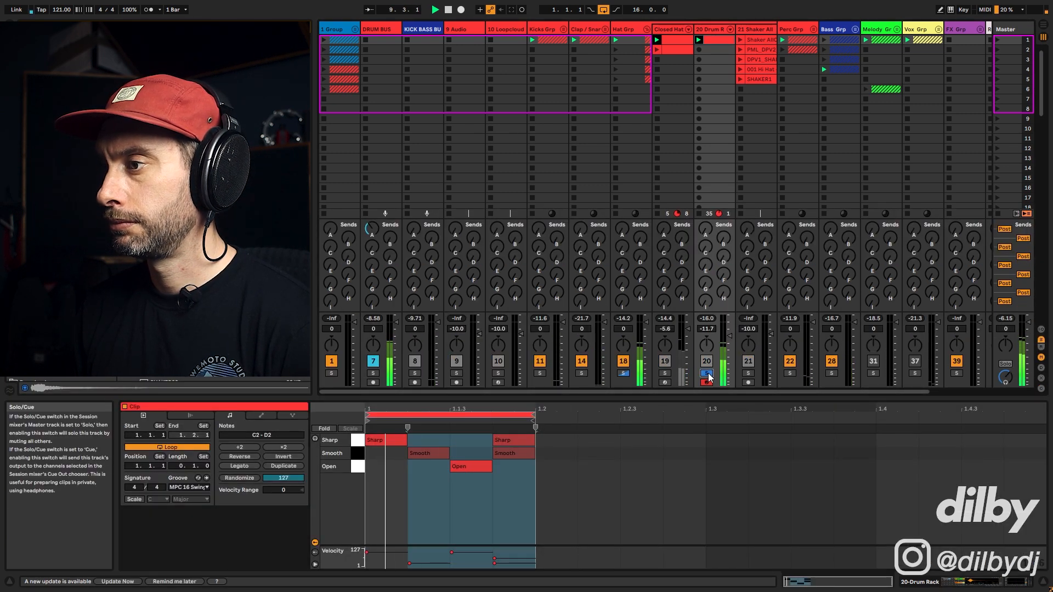
{"action": "left_click", "coordinate": [707, 375]}
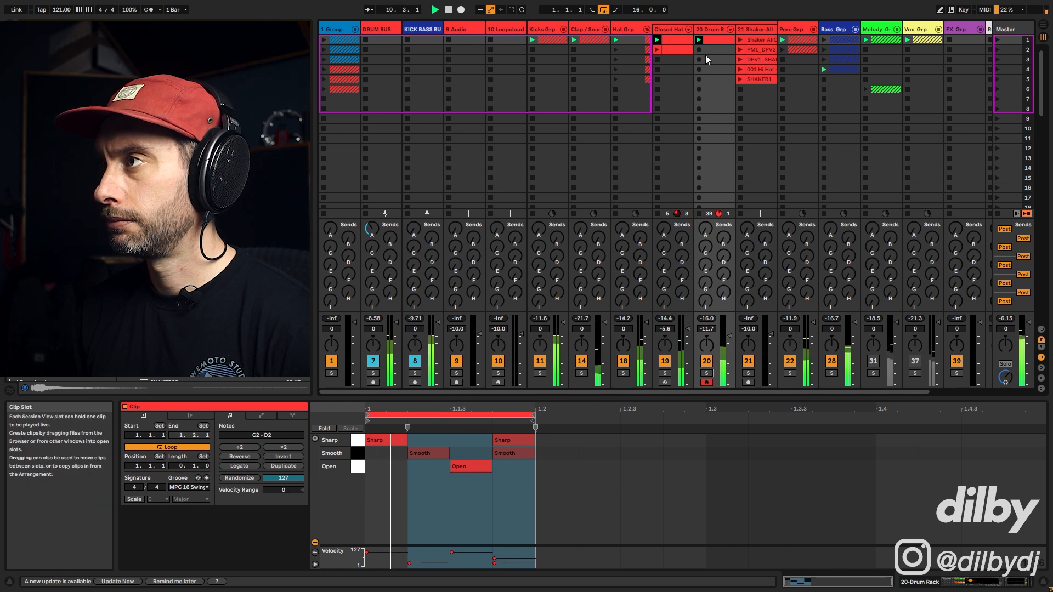
Step: Load the 001 Hi Hat shaker clip into the Sharp pad's Simpler and swap it for the 002 Hi Hat - Shaker sample
{"action": "left_click", "coordinate": [712, 29]}
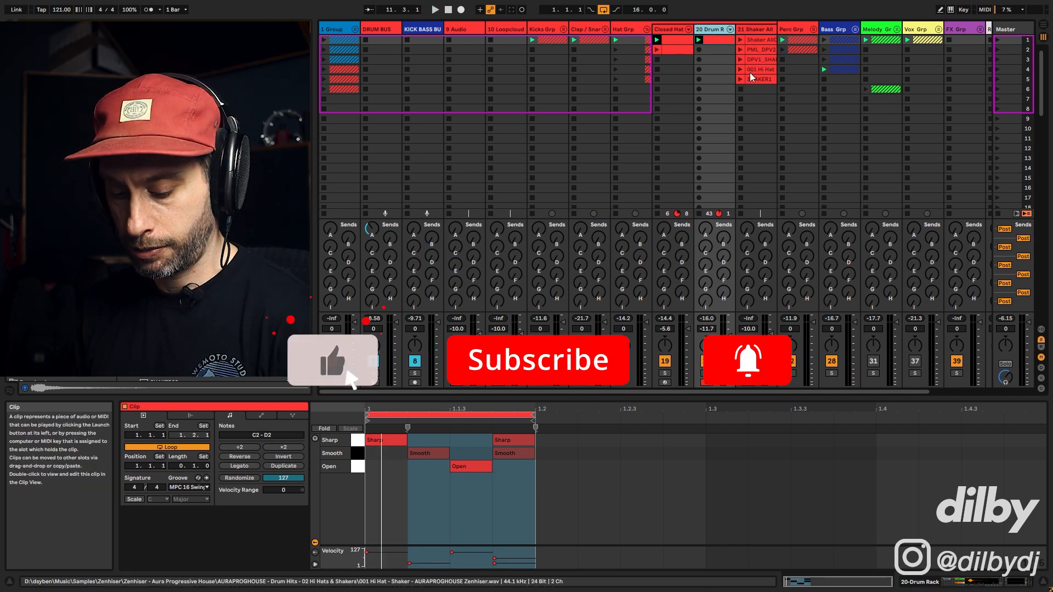
{"action": "left_click_drag", "start_coordinate": [753, 70], "coordinate": [517, 513]}
{"action": "key", "text": "space"}
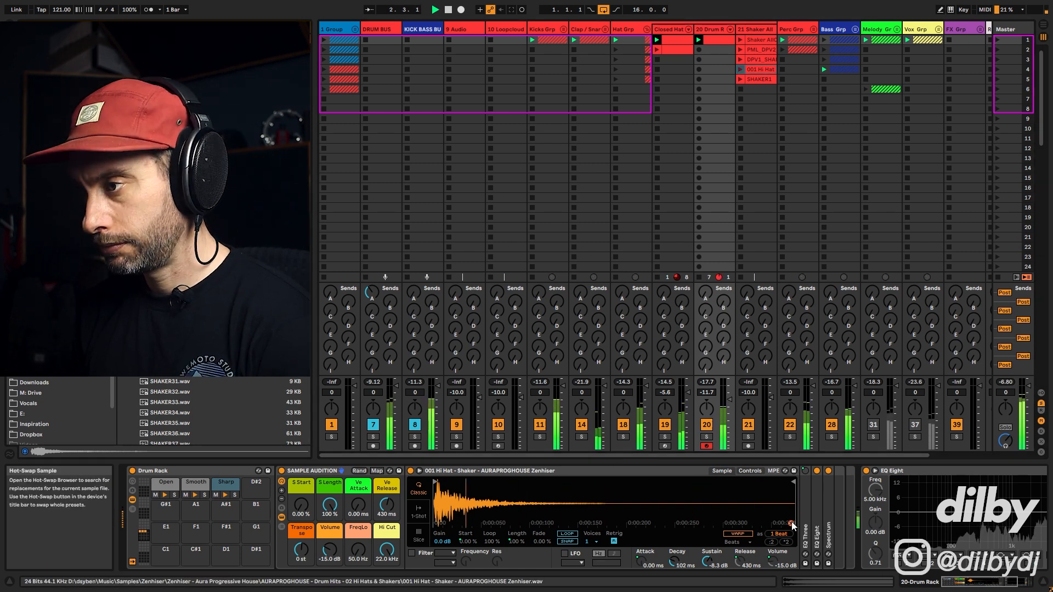
{"action": "left_click", "coordinate": [792, 525]}
{"action": "key", "text": "Down"}
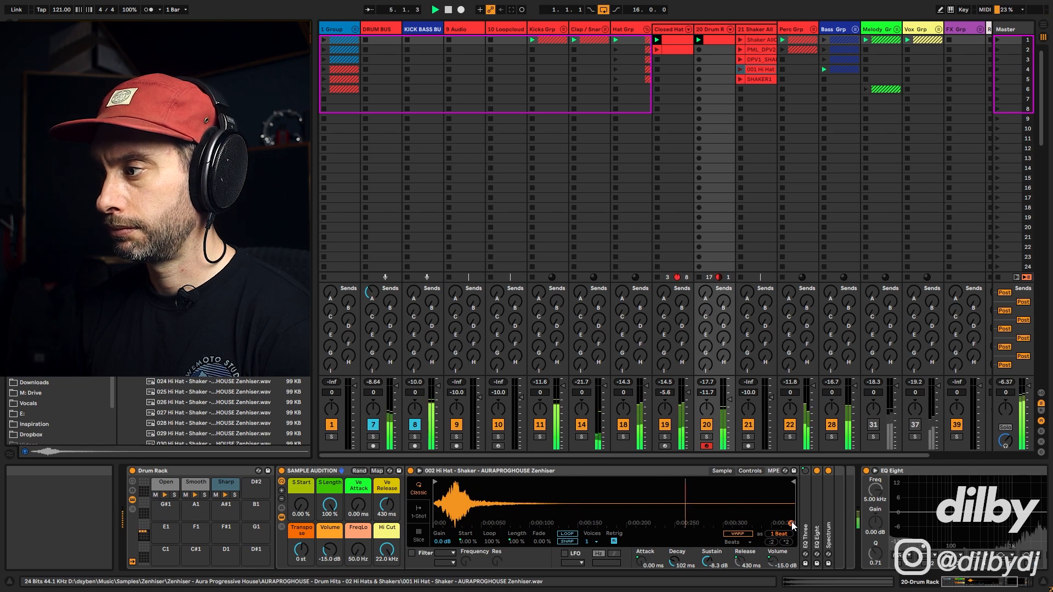
Step: Move the Sharp sample's start slightly later, just before its peak, and resume playback
{"action": "key", "text": "space"}
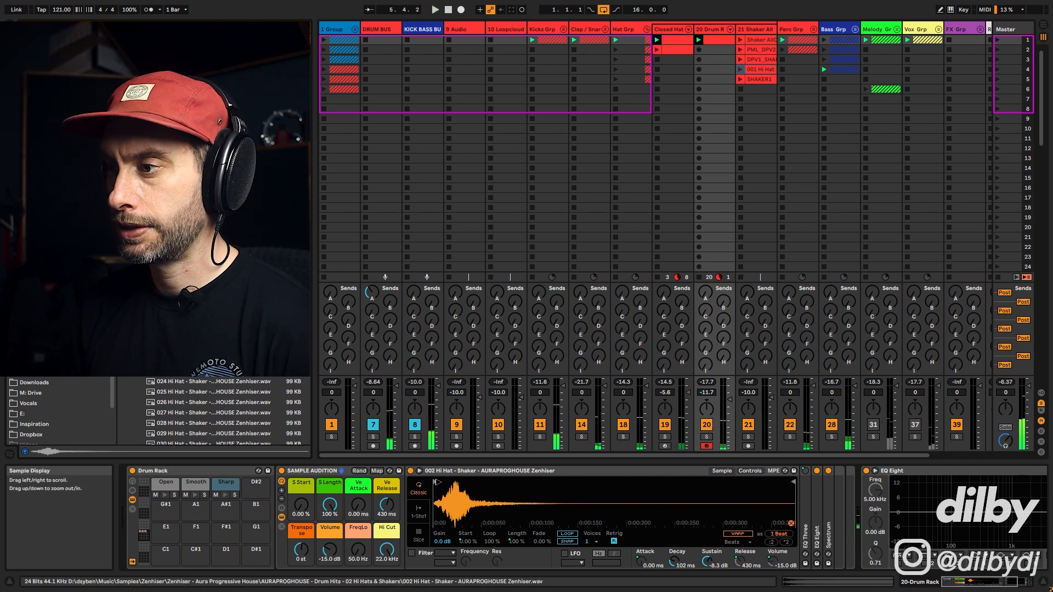
{"action": "left_click_drag", "start_coordinate": [438, 482], "coordinate": [445, 482]}
{"action": "key", "text": "space"}
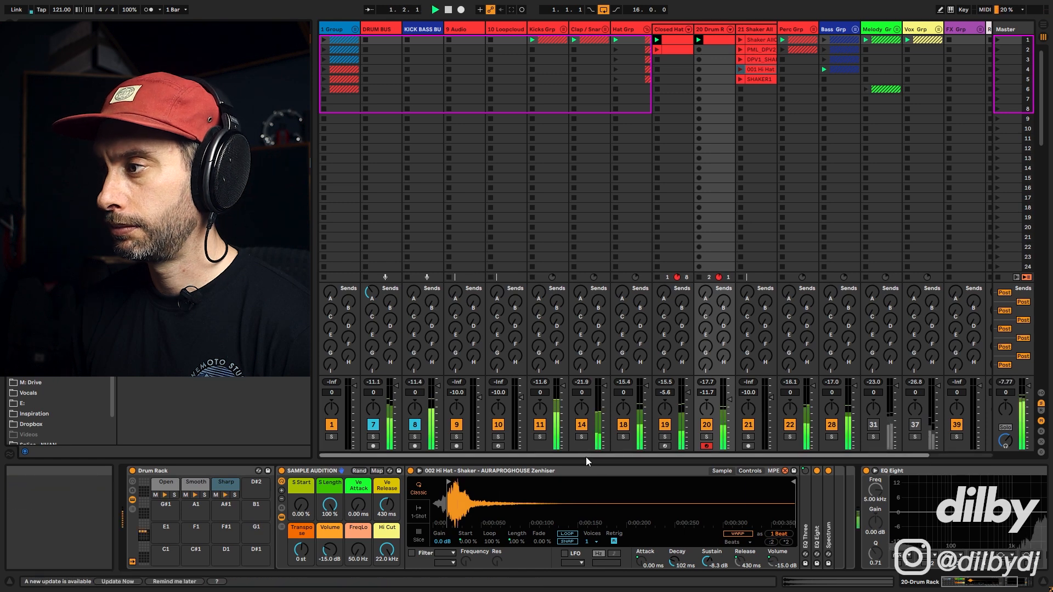
Step: Select both Sharp notes in the shaker clip, lower their velocity slightly, and play the result
{"action": "left_click", "coordinate": [720, 41]}
{"action": "key", "text": "space"}
{"action": "left_click_drag", "start_coordinate": [567, 437], "coordinate": [366, 439]}
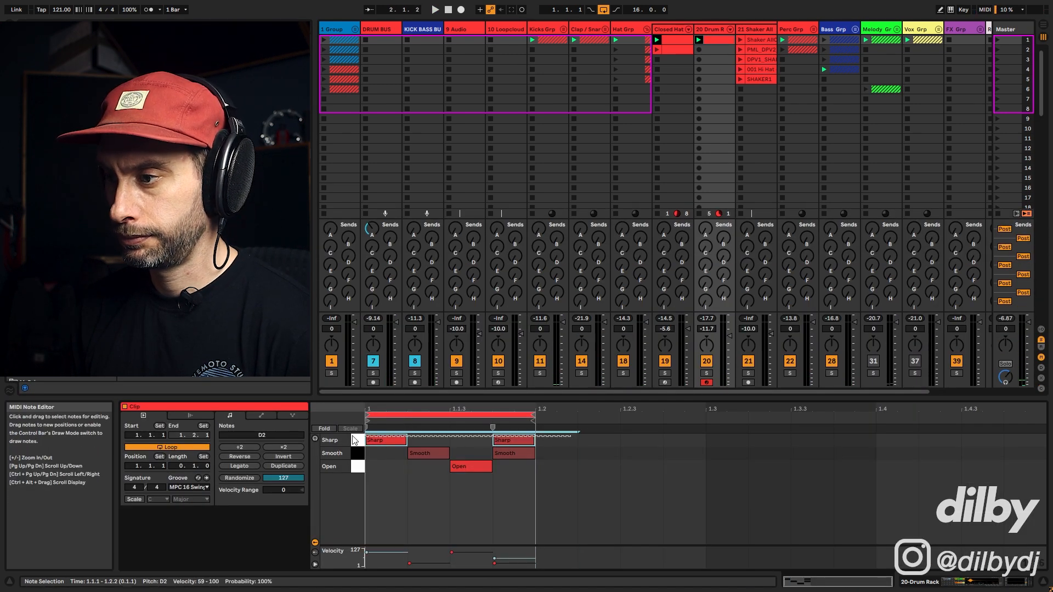
{"action": "left_click_drag", "start_coordinate": [367, 552], "coordinate": [367, 555]}
{"action": "key", "text": "space"}
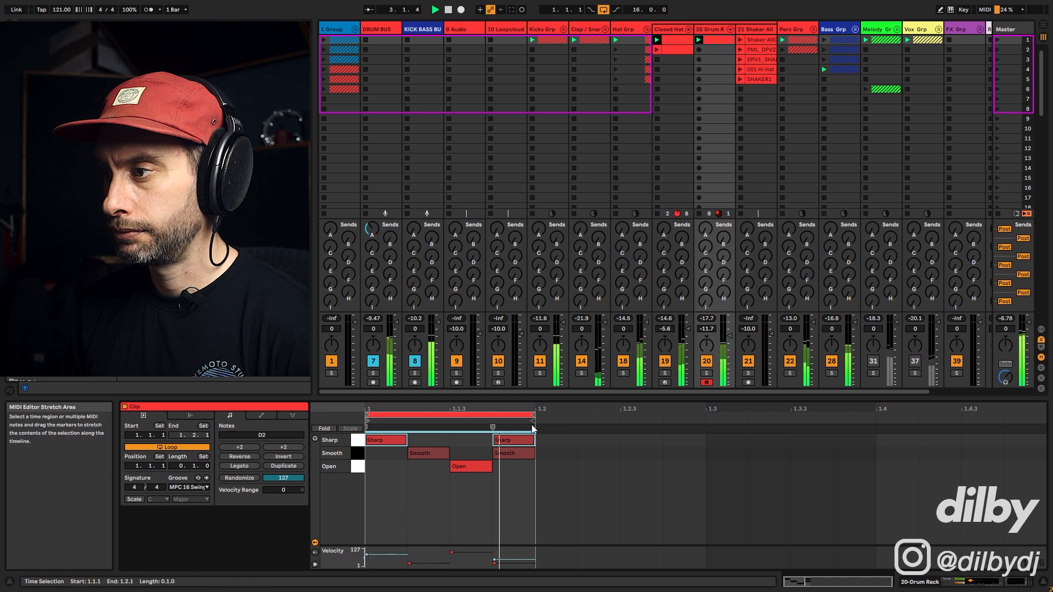
Step: Extend the shaker clip to one bar by duplicating its whole loop twice
{"action": "key", "text": "ctrl+a"}
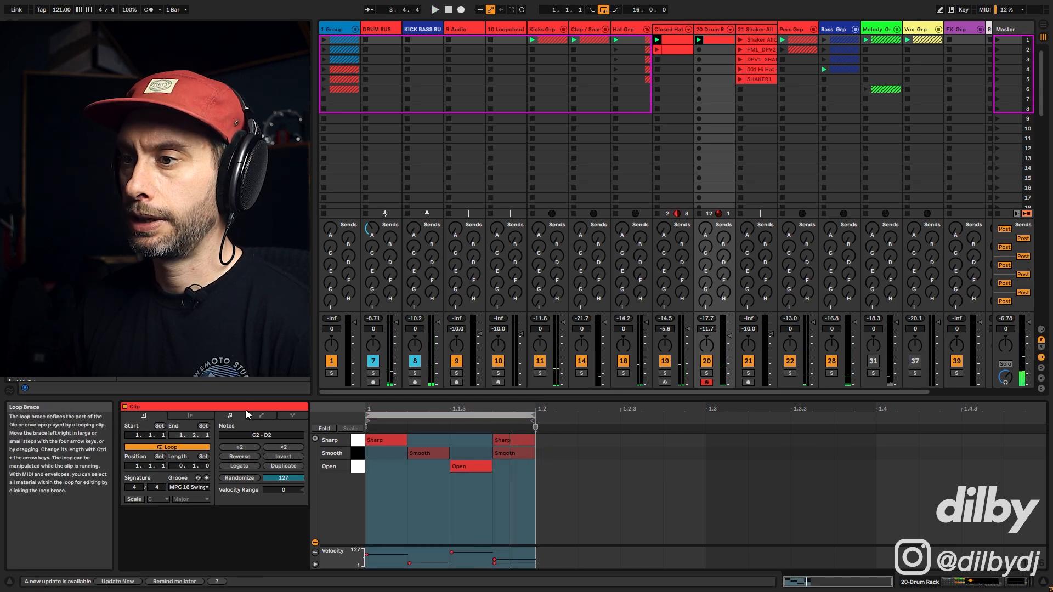
{"action": "left_click", "coordinate": [286, 467]}
{"action": "left_click", "coordinate": [285, 466]}
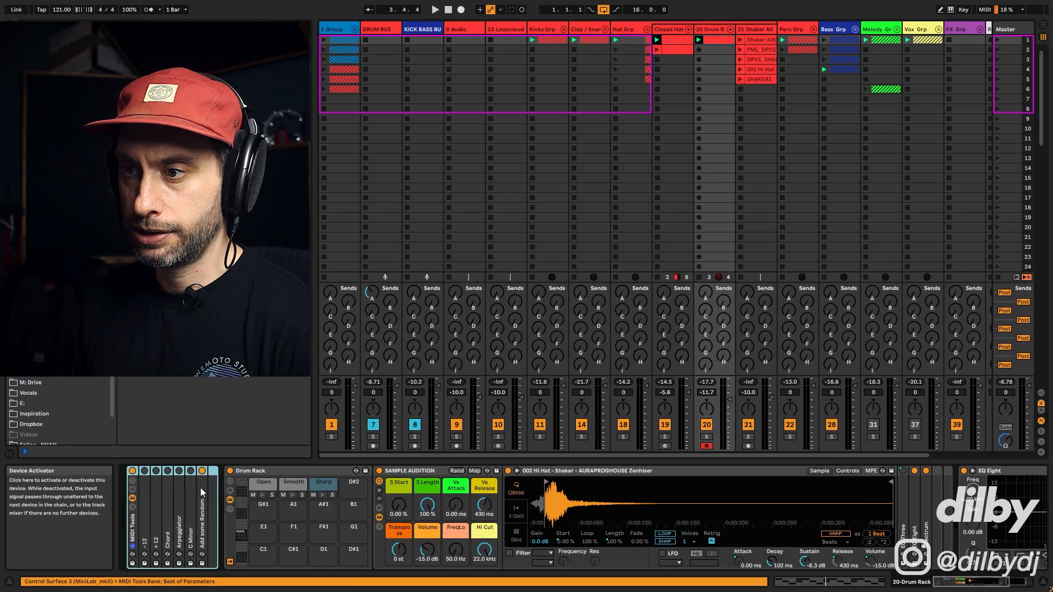
Step: Expand the Add some Random velocity device in the MIDI Tools rack and set Random to 9
{"action": "double_click", "coordinate": [203, 501]}
{"action": "left_click_drag", "start_coordinate": [250, 555], "coordinate": [250, 565]}
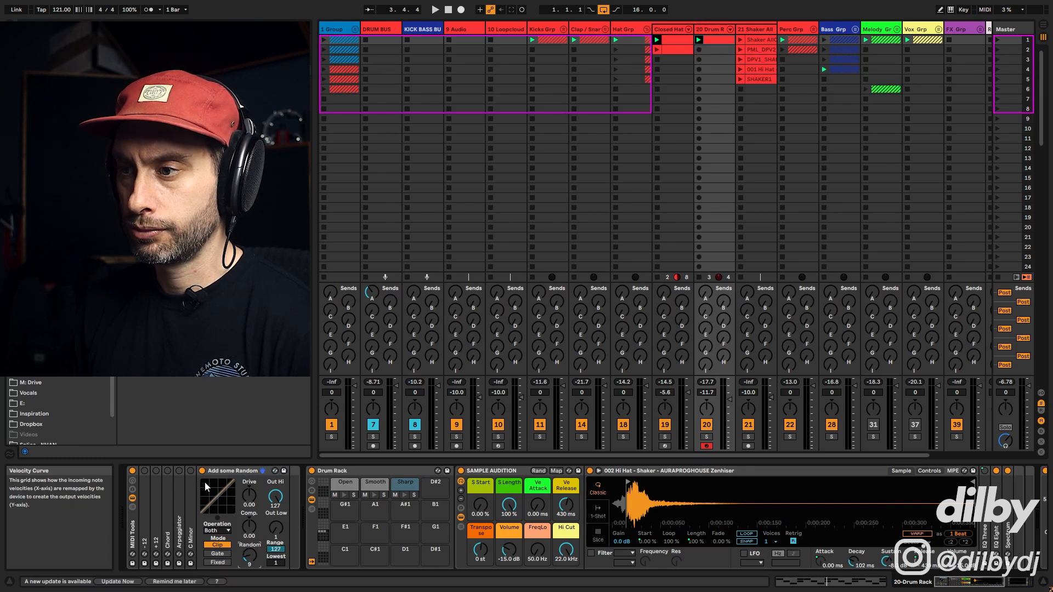
Step: Play the track and fine-tune the velocities of the Sharp and Open notes in the shaker clip, setting the Open notes to 97
{"action": "key", "text": "space"}
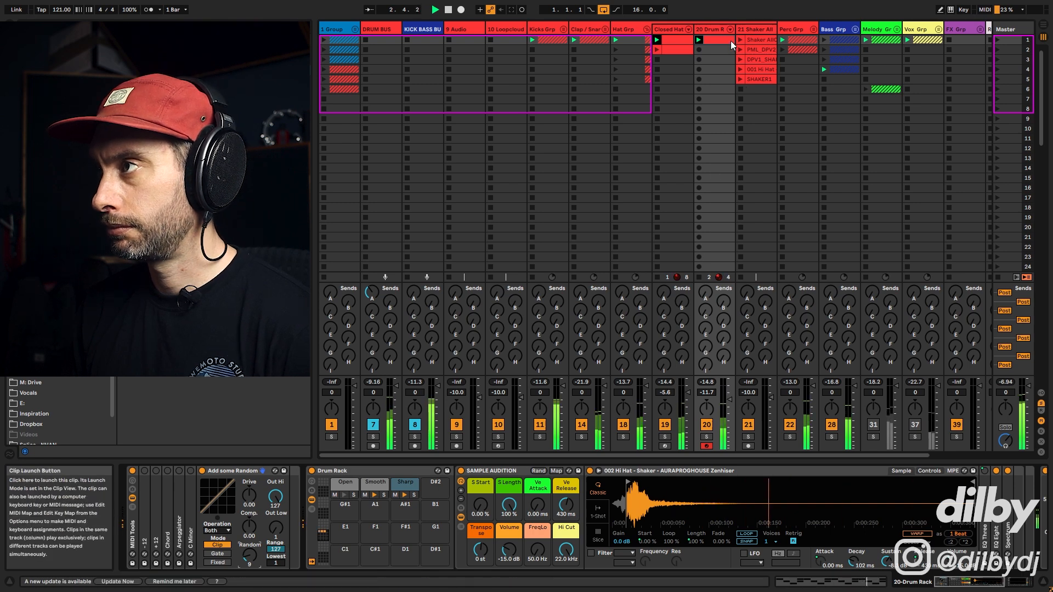
{"action": "double_click", "coordinate": [714, 37]}
{"action": "left_click_drag", "start_coordinate": [432, 475], "coordinate": [995, 469]}
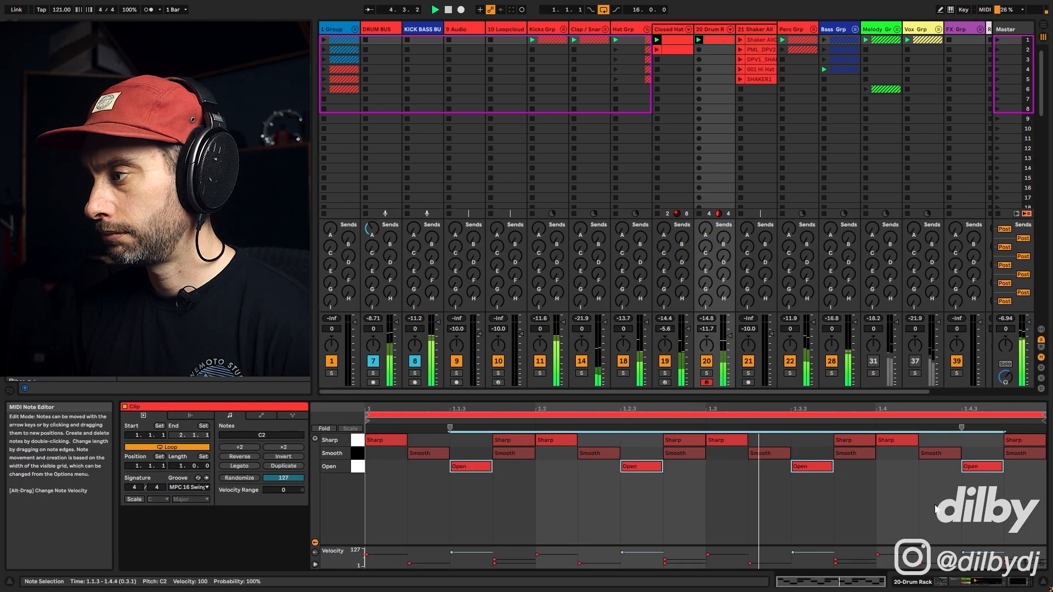
{"action": "left_click", "coordinate": [878, 556]}
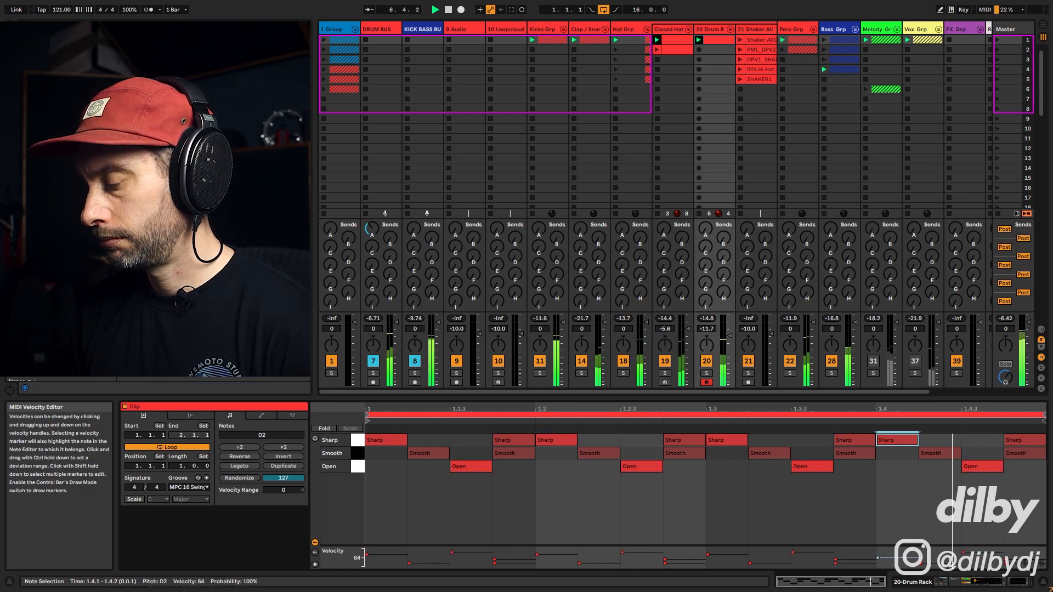
{"action": "left_click_drag", "start_coordinate": [878, 557], "coordinate": [878, 555]}
{"action": "left_click_drag", "start_coordinate": [1039, 473], "coordinate": [440, 471]}
{"action": "left_click_drag", "start_coordinate": [457, 555], "coordinate": [458, 558]}
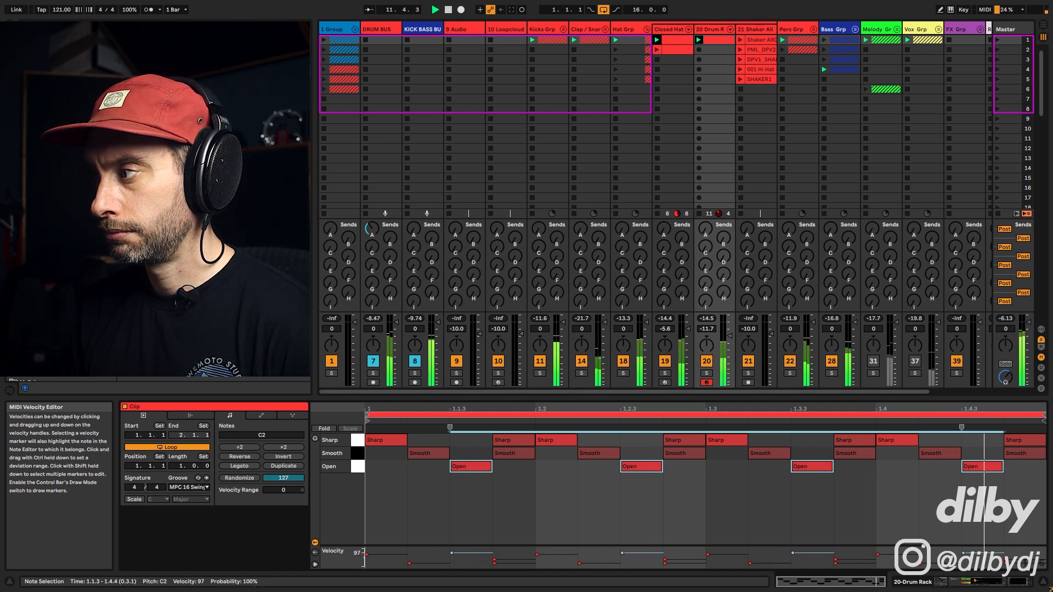
Step: Lower the shaker Drum Rack track's volume to -15.4 dB while listening to it in the mix
{"action": "left_click", "coordinate": [708, 377]}
{"action": "key", "text": "space"}
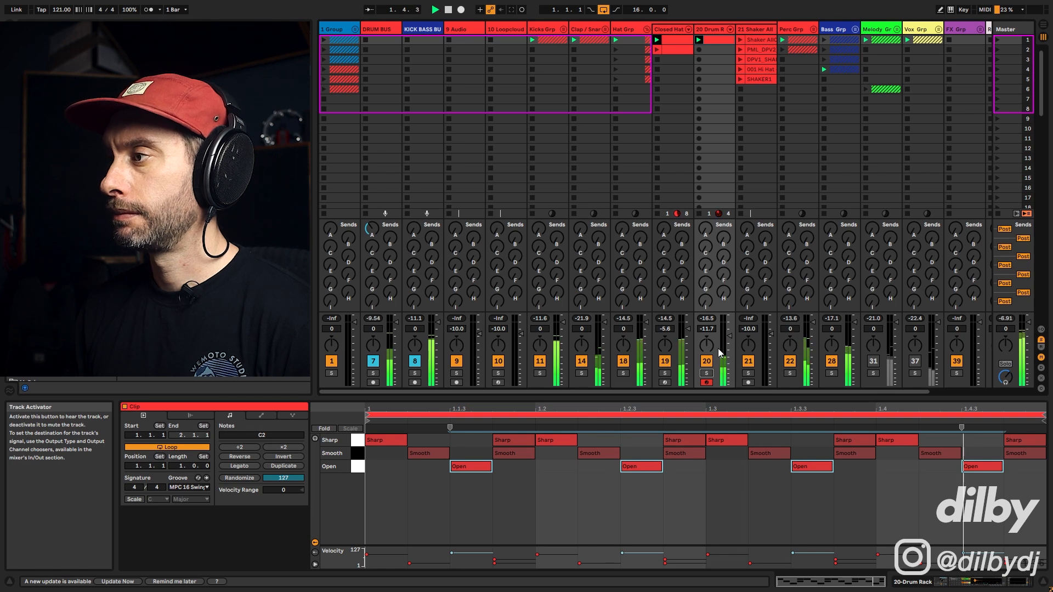
{"action": "left_click_drag", "start_coordinate": [730, 336], "coordinate": [730, 341]}
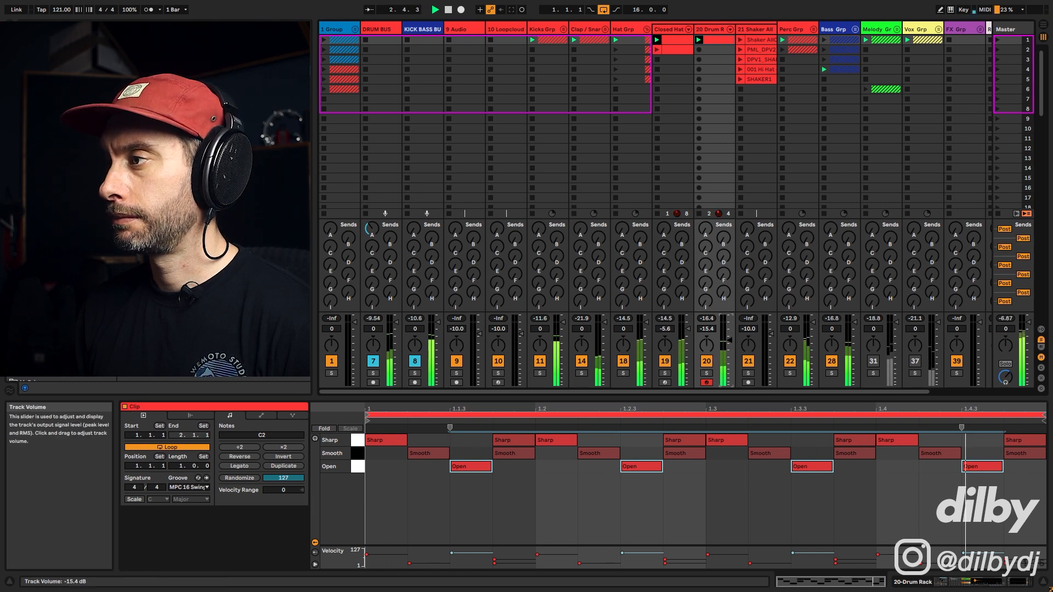
{"action": "key", "text": "space"}
Step: Show the shaker track's device chain, activate the Glue Compressor and move it ahead of EQ Eight
{"action": "double_click", "coordinate": [715, 31]}
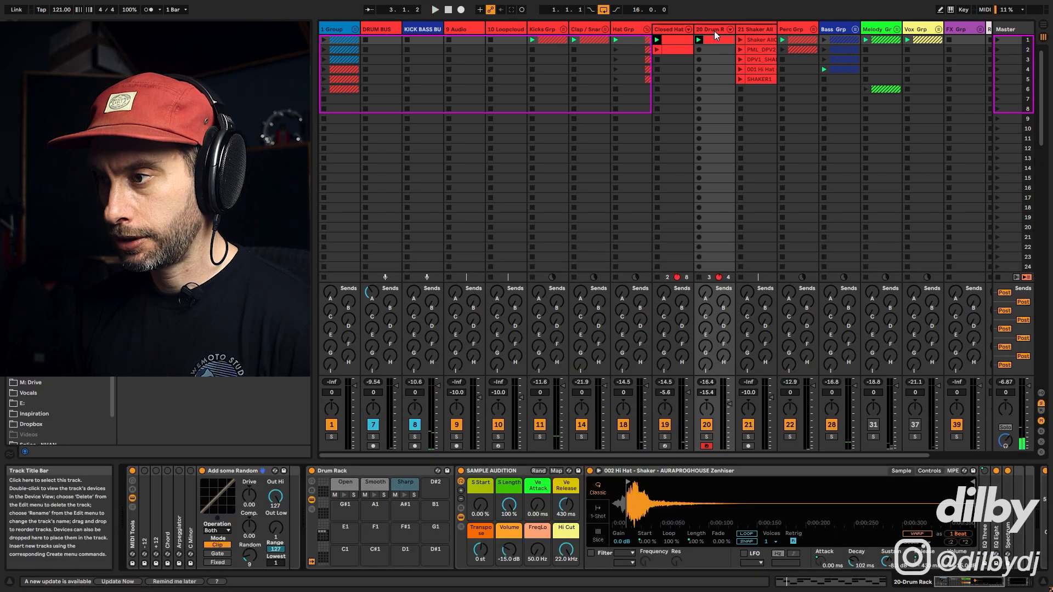
{"action": "key", "text": "shift+Tab"}
{"action": "key", "text": "shift+Tab"}
{"action": "scroll", "coordinate": [964, 483], "scroll_direction": "right", "scroll_amount": 5}
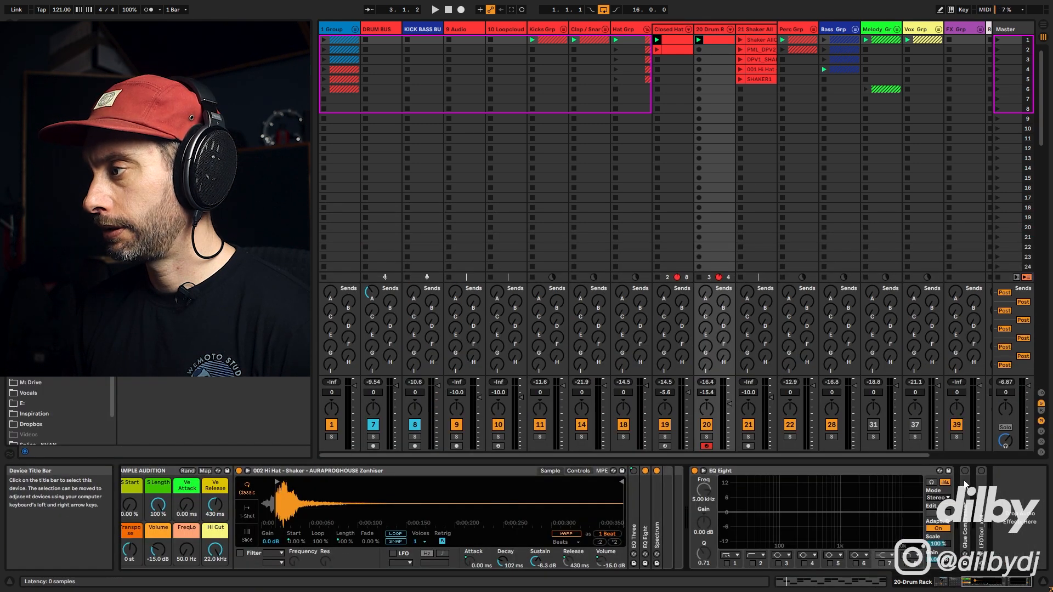
{"action": "left_click", "coordinate": [964, 482]}
{"action": "left_click_drag", "start_coordinate": [711, 483], "coordinate": [707, 480]}
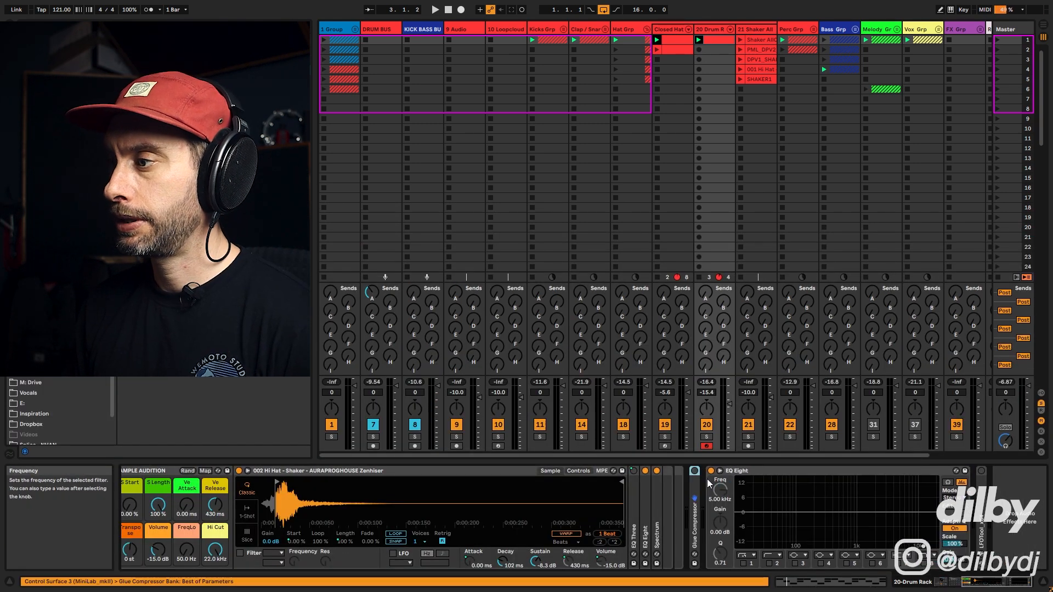
Step: Expand the Glue Compressor and, during playback, set its threshold to -14.6 dB, add makeup gain and enable Soft clip
{"action": "double_click", "coordinate": [695, 484]}
{"action": "mouse_move", "coordinate": [752, 542]}
{"action": "left_mouse_down"}
{"action": "mouse_move", "coordinate": [752, 562]}
{"action": "mouse_move", "coordinate": [784, 540]}
{"action": "mouse_move", "coordinate": [761, 545]}
{"action": "left_mouse_up"}
{"action": "key", "text": "space"}
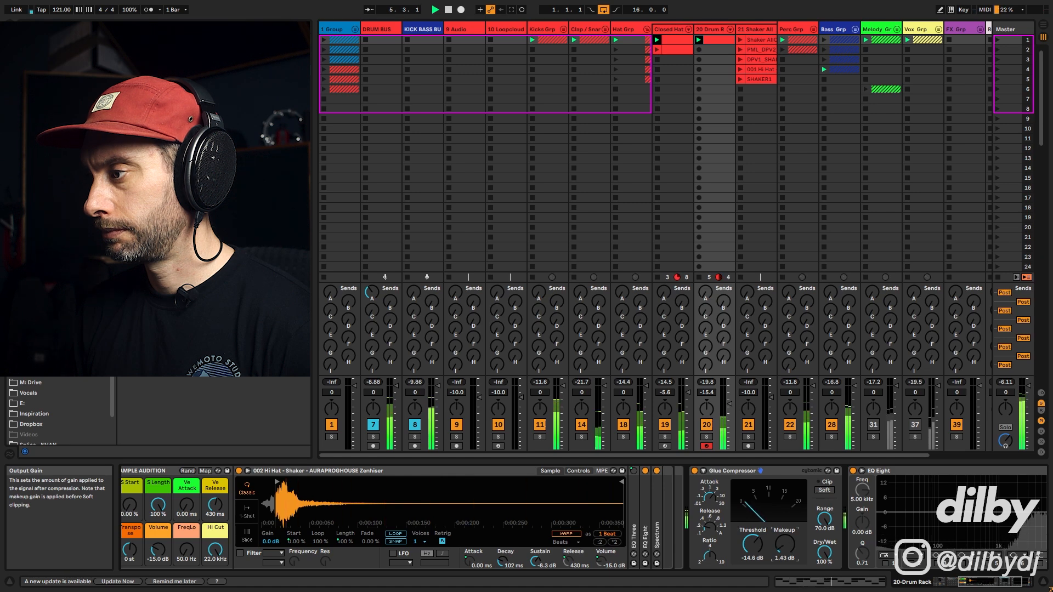
{"action": "left_click", "coordinate": [824, 490]}
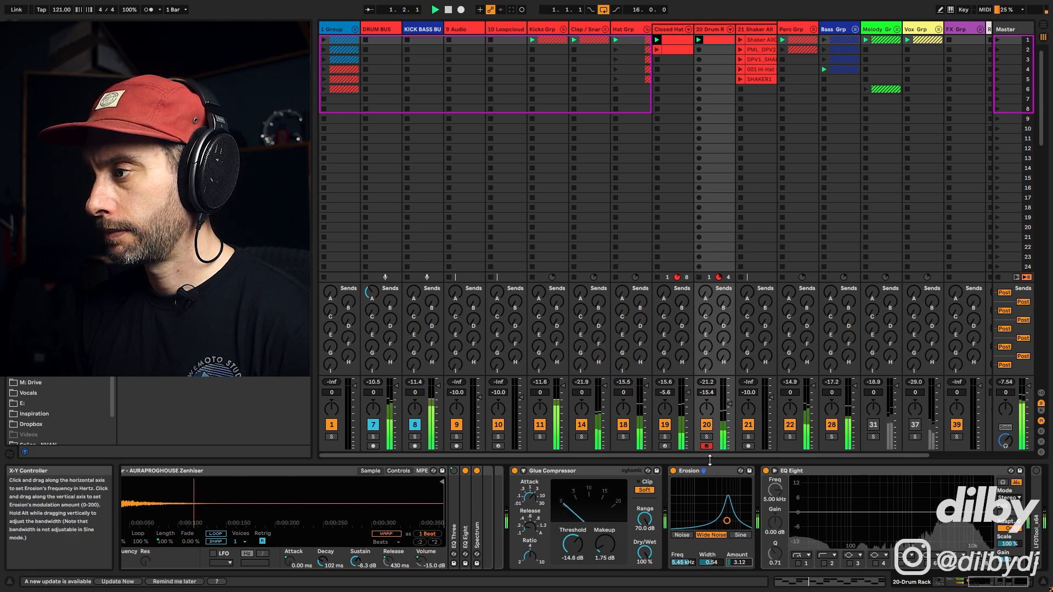
Step: Set Erosion to about 3.95 kHz with amount 4.88, and shape EQ Eight with a high boost and a low cut at 426 Hz
{"action": "left_click_drag", "start_coordinate": [727, 520], "coordinate": [722, 510]}
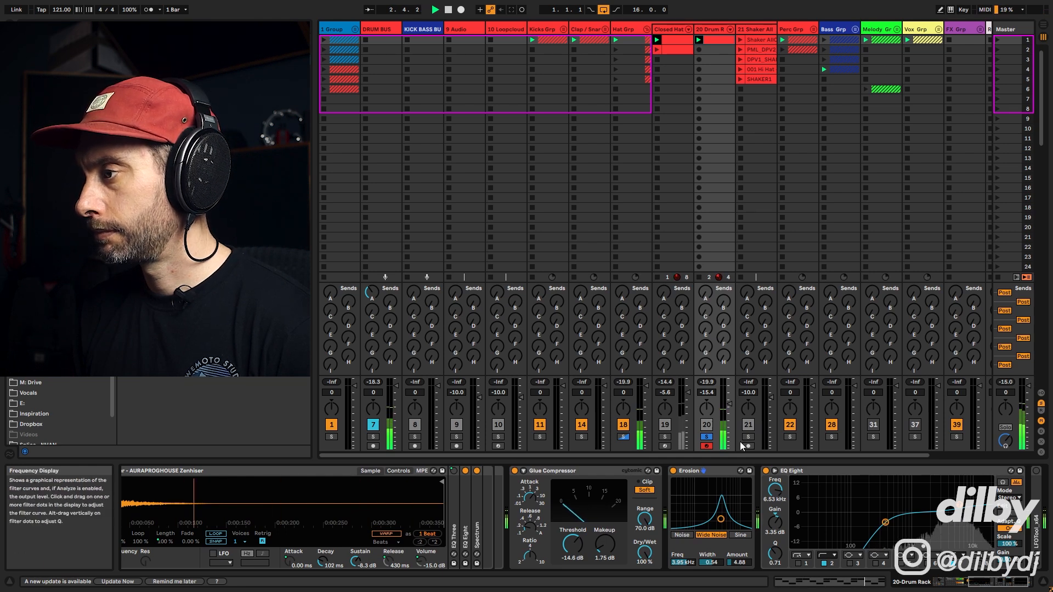
{"action": "key", "text": "space"}
{"action": "left_click", "coordinate": [708, 438]}
{"action": "left_click_drag", "start_coordinate": [960, 505], "coordinate": [967, 505]}
{"action": "left_click", "coordinate": [885, 523]}
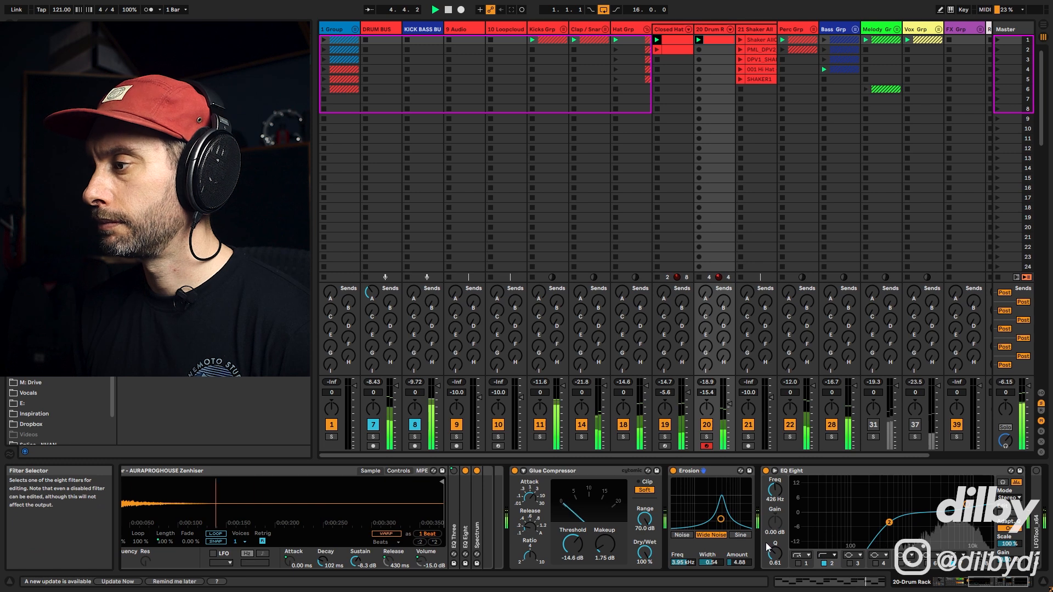
Step: Group the Glue Compressor, Erosion and EQ Eight into an Audio Effect Rack and compare it bypassed and active during playback
{"action": "key", "text": "space"}
{"action": "left_click", "coordinate": [621, 471]}
{"action": "left_click", "coordinate": [844, 472], "text": "shift"}
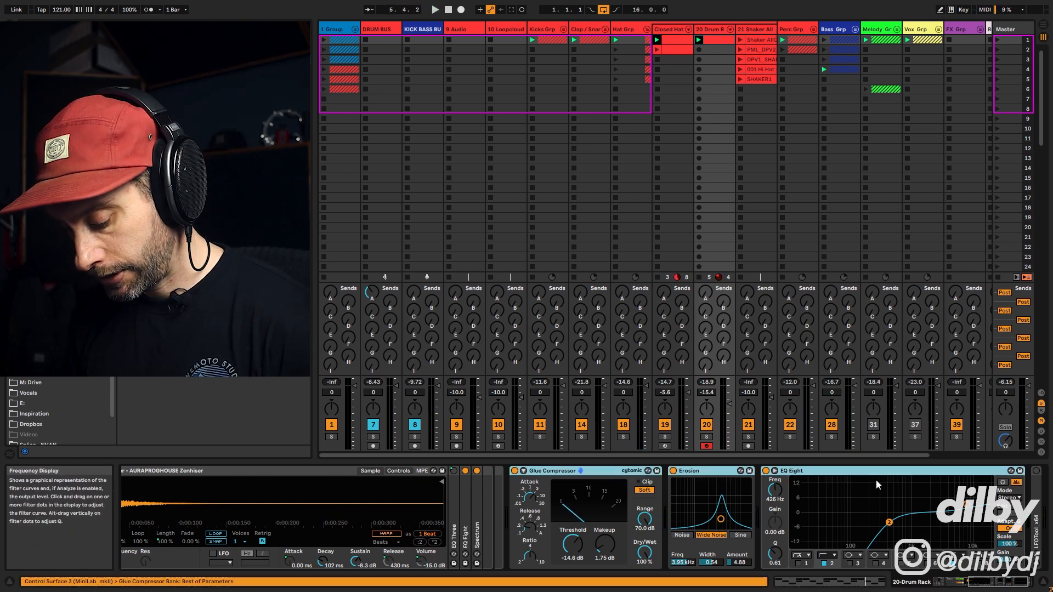
{"action": "key", "text": "ctrl+g"}
{"action": "left_click", "coordinate": [516, 472]}
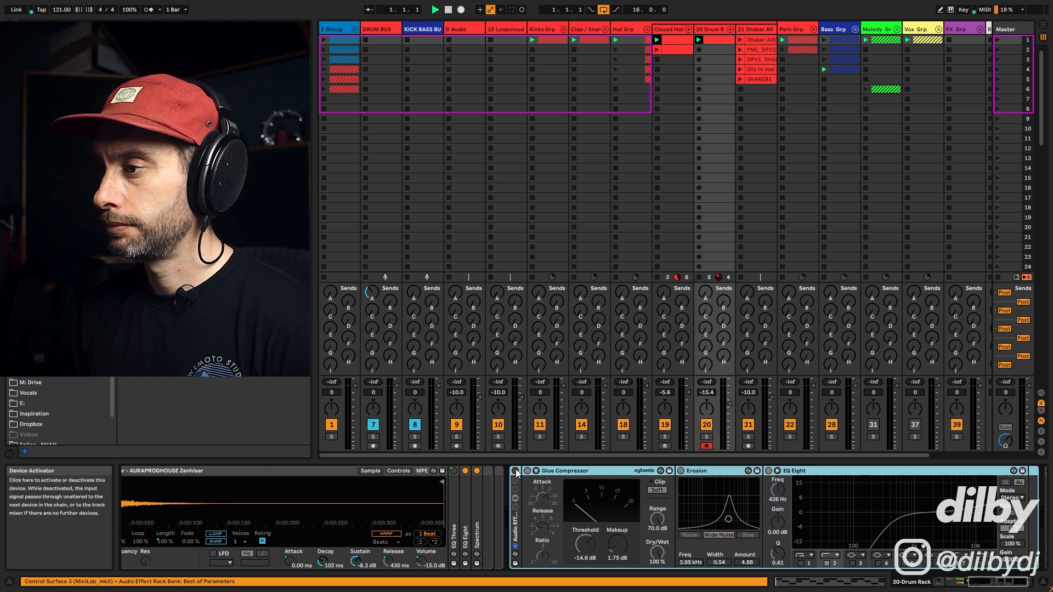
{"action": "key", "text": "space"}
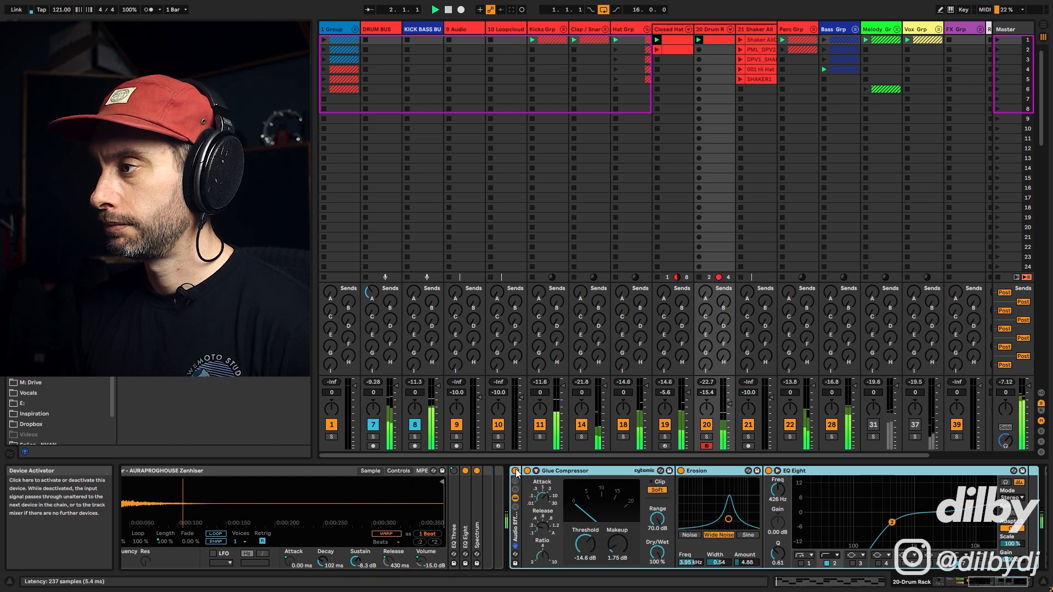
{"action": "left_click", "coordinate": [516, 471]}
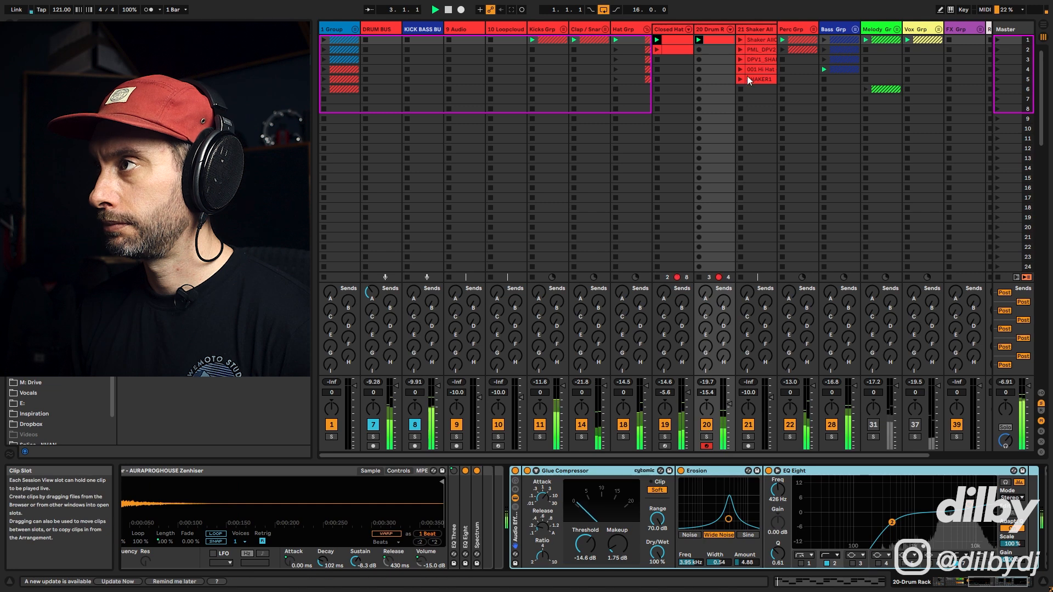
Step: Show the Sharp sample's Simpler controls, set its random pan to 5.5% and copy the value to its siblings
{"action": "left_click", "coordinate": [716, 39]}
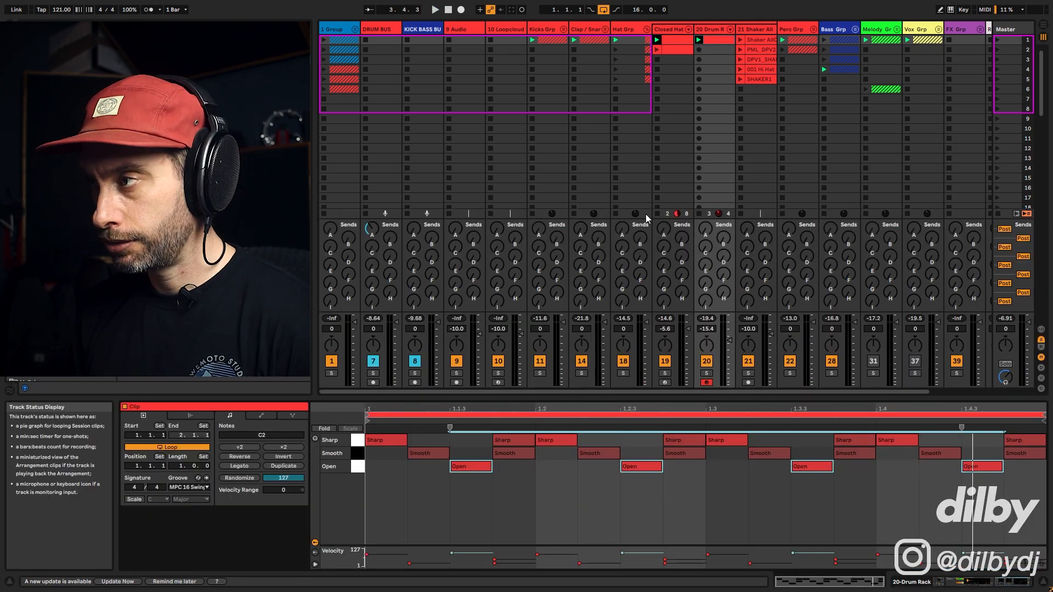
{"action": "key", "text": "shift+Tab"}
{"action": "left_click_drag", "start_coordinate": [1003, 580], "coordinate": [973, 581]}
{"action": "left_click", "coordinate": [839, 471]}
{"action": "left_click_drag", "start_coordinate": [796, 535], "coordinate": [795, 533]}
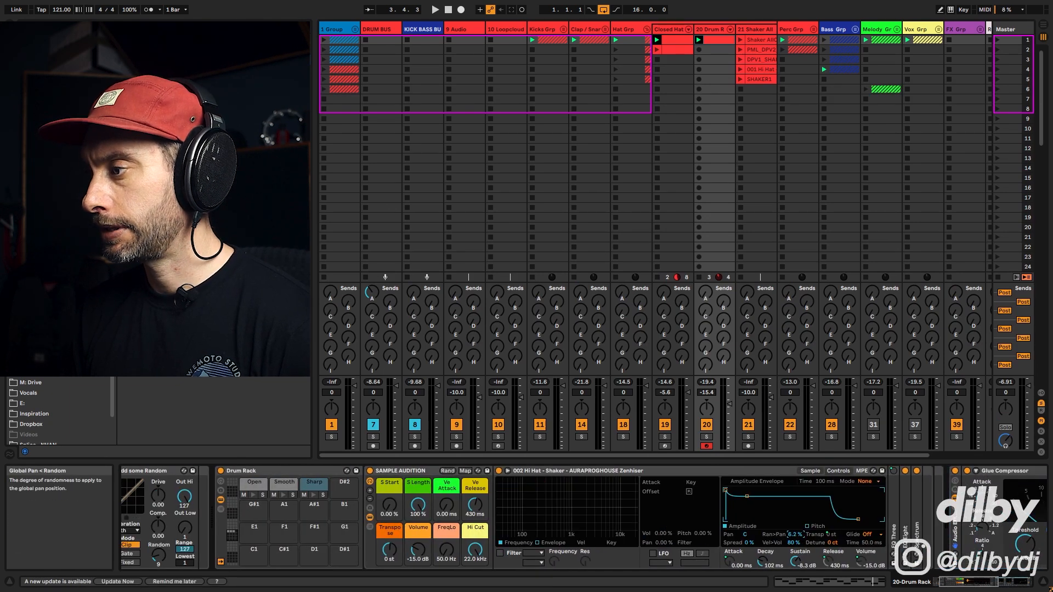
{"action": "right_click", "coordinate": [794, 536]}
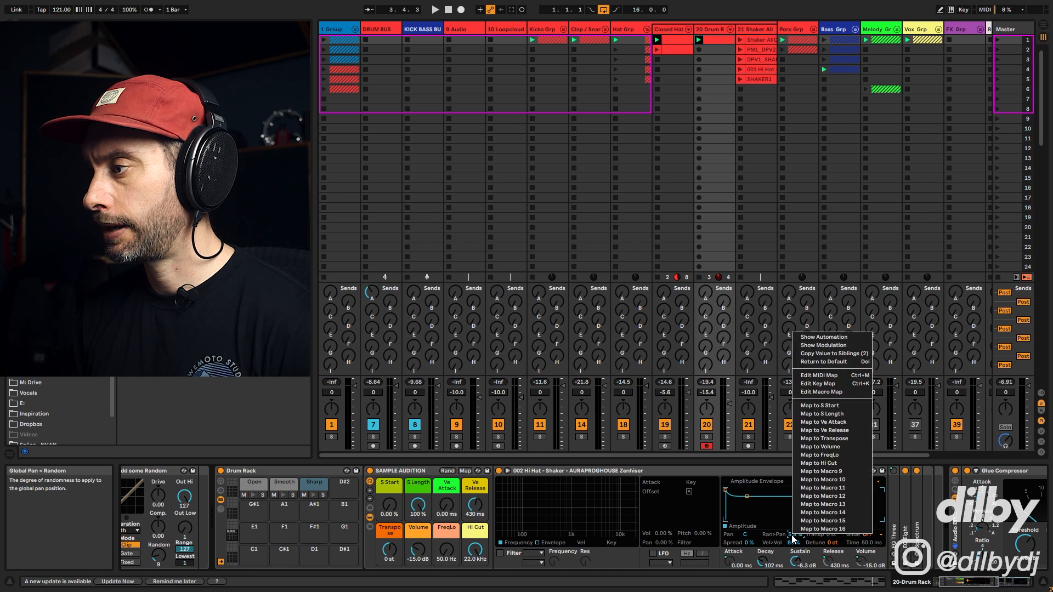
{"action": "left_click", "coordinate": [827, 354]}
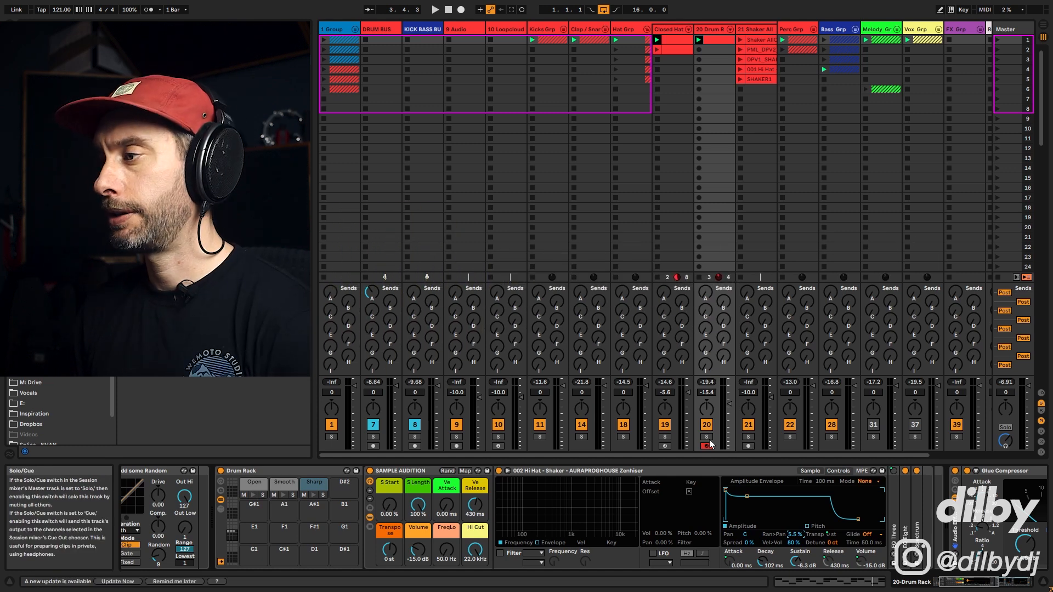
Step: Listen to the randomly panned shaker soloed, and compare it in the full mix
{"action": "left_click", "coordinate": [707, 438]}
{"action": "key", "text": "space"}
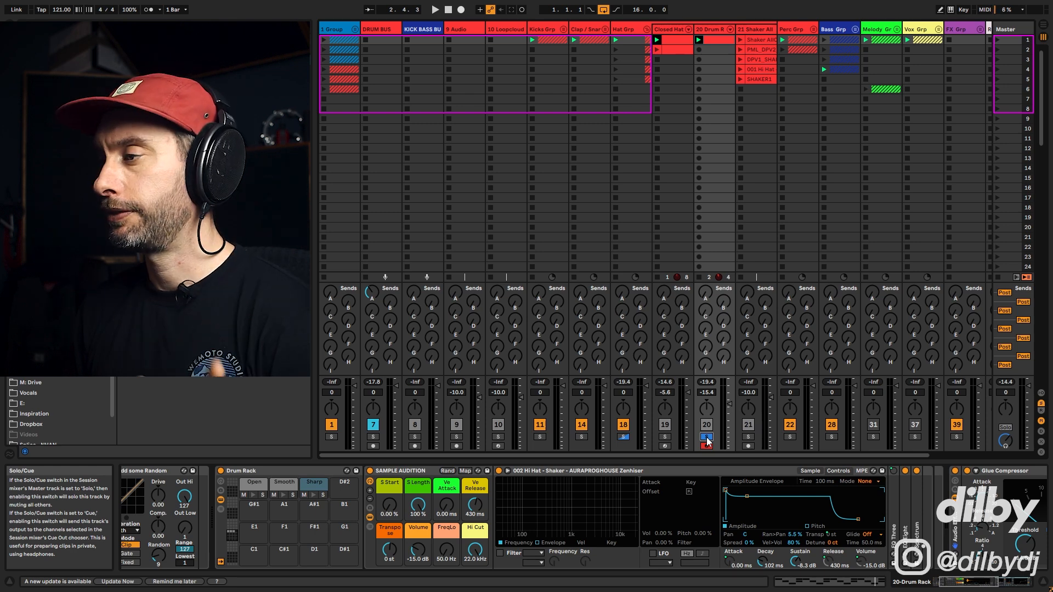
{"action": "left_click", "coordinate": [707, 438]}
{"action": "key", "text": "space"}
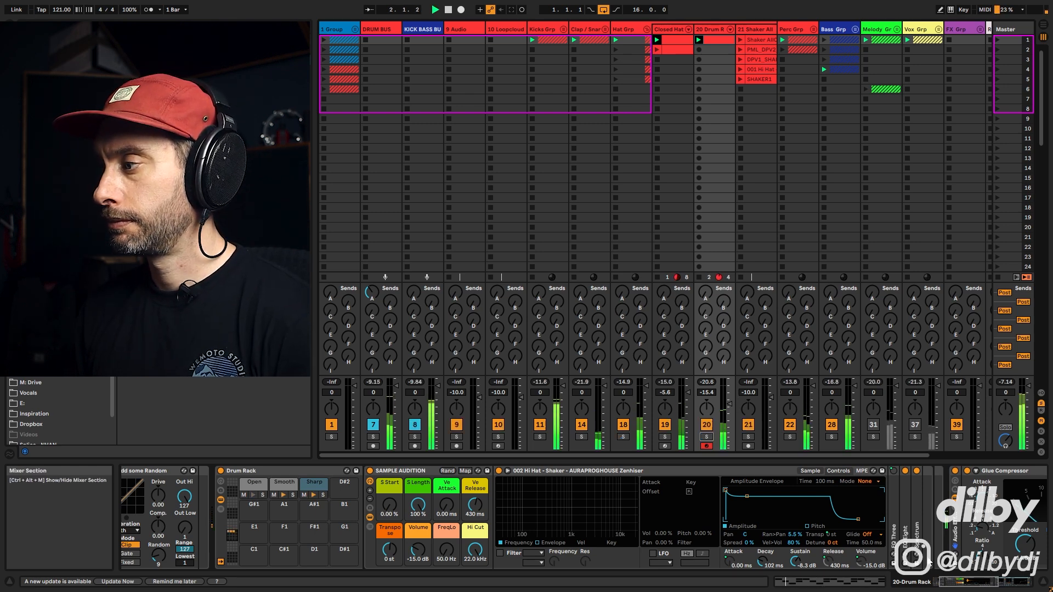
Step: Try a random pan of 3.1% on the shaker pads, and settle on 4.0%, copying the value to the siblings
{"action": "right_click", "coordinate": [794, 535]}
{"action": "left_click", "coordinate": [828, 354]}
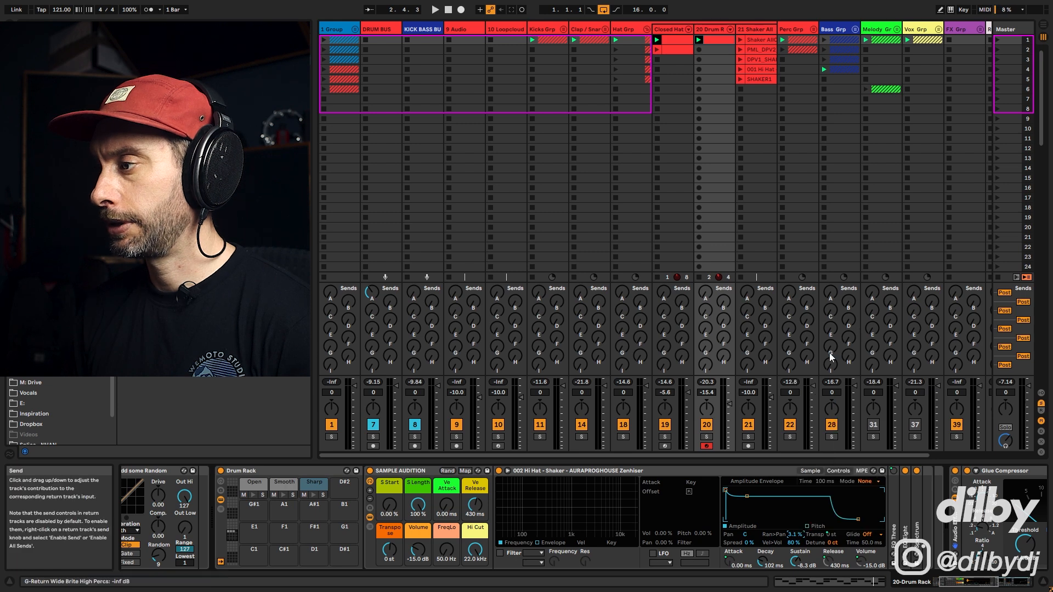
{"action": "key", "text": "space"}
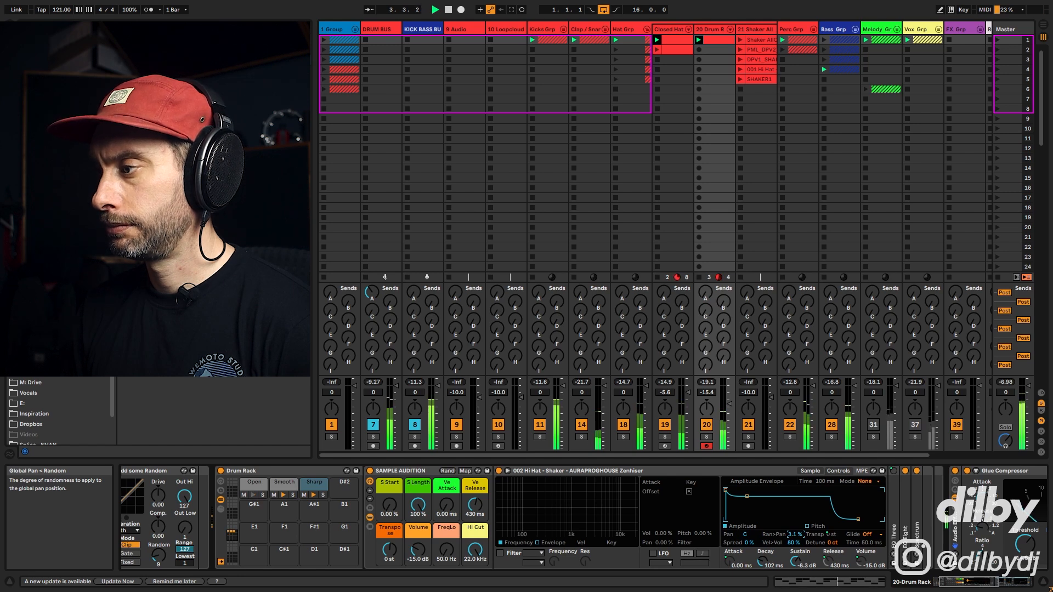
{"action": "right_click", "coordinate": [793, 535]}
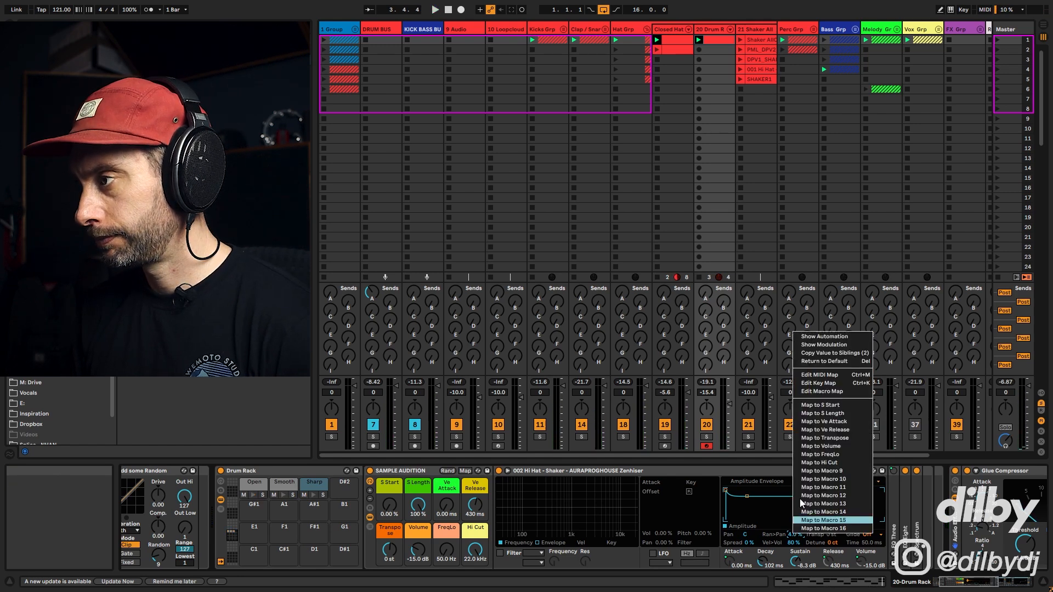
{"action": "left_click", "coordinate": [829, 353]}
{"action": "key", "text": "space"}
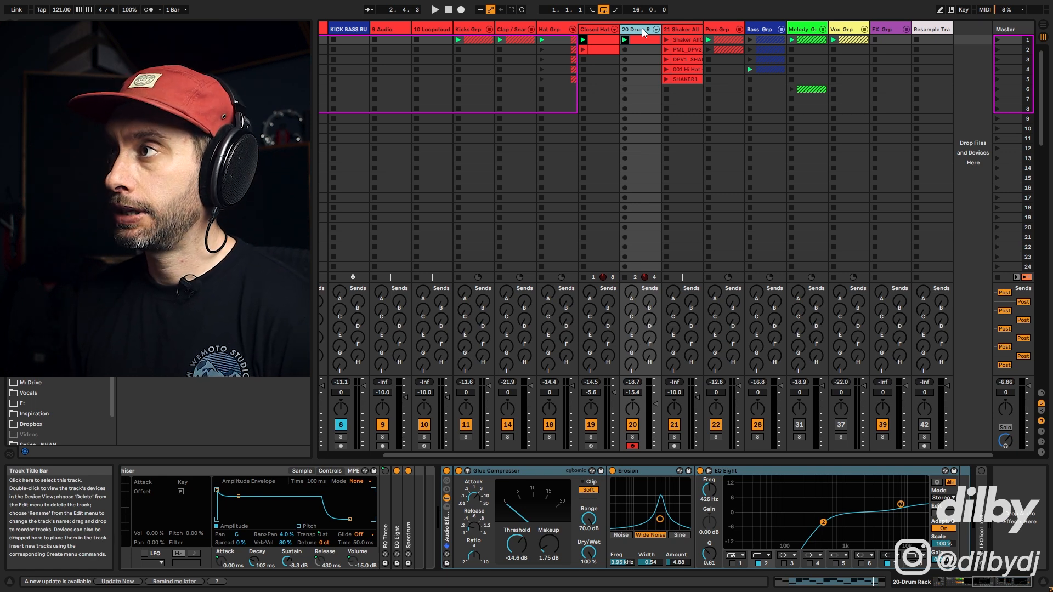
Step: Insert a new MIDI track after the shaker Drum Rack track and load a Drum Rack onto it
{"action": "key", "text": "ctrl+shift+t"}
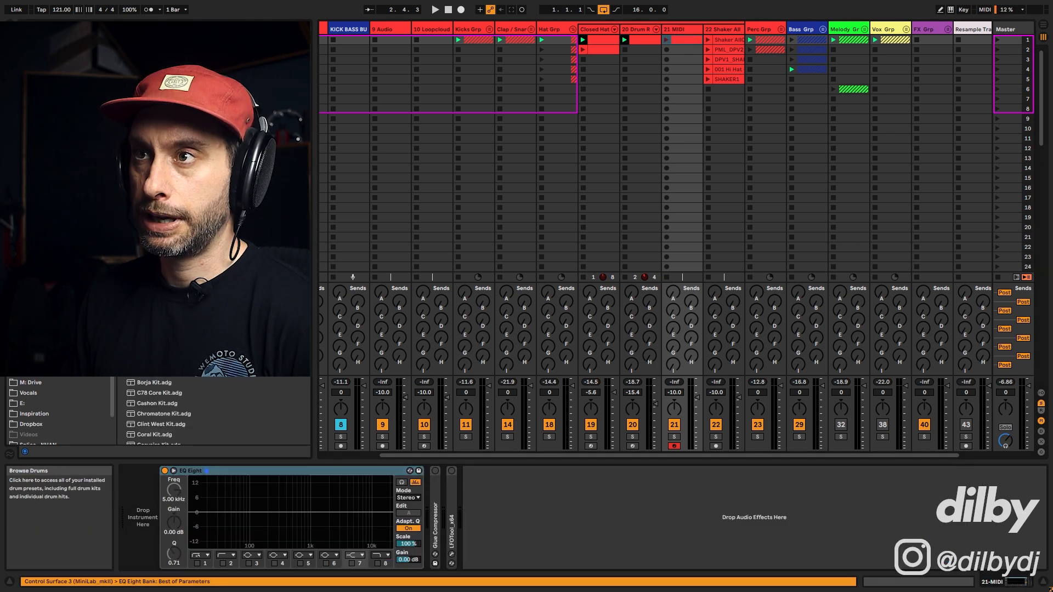
{"action": "left_click_drag", "start_coordinate": [149, 52], "coordinate": [165, 487]}
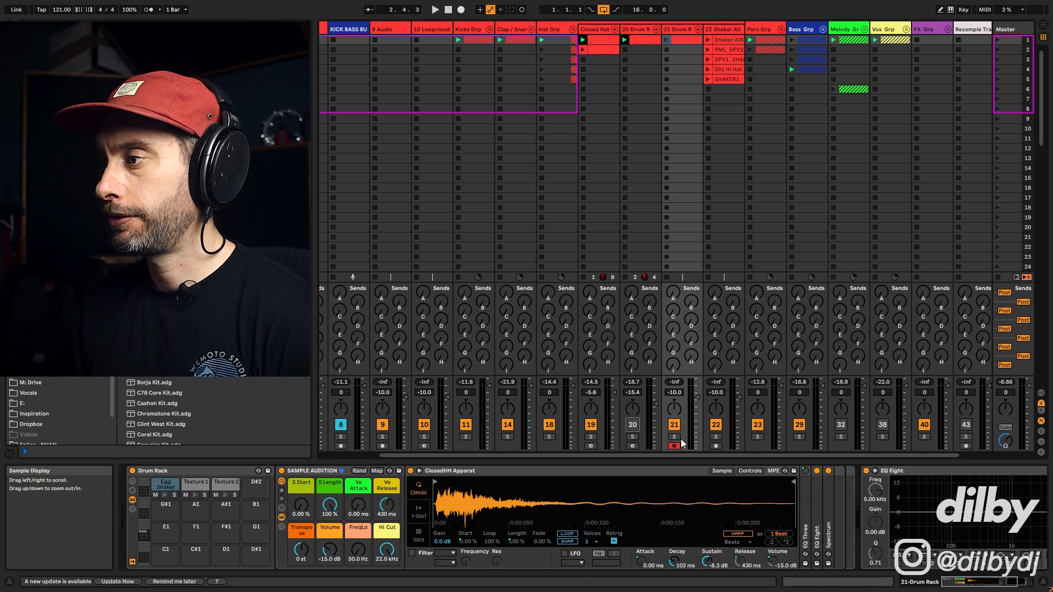
Step: Create a one-bar clip in the new Drum Rack track's first slot, open it for editing and solo the track
{"action": "left_click", "coordinate": [666, 40]}
{"action": "left_click", "coordinate": [679, 41]}
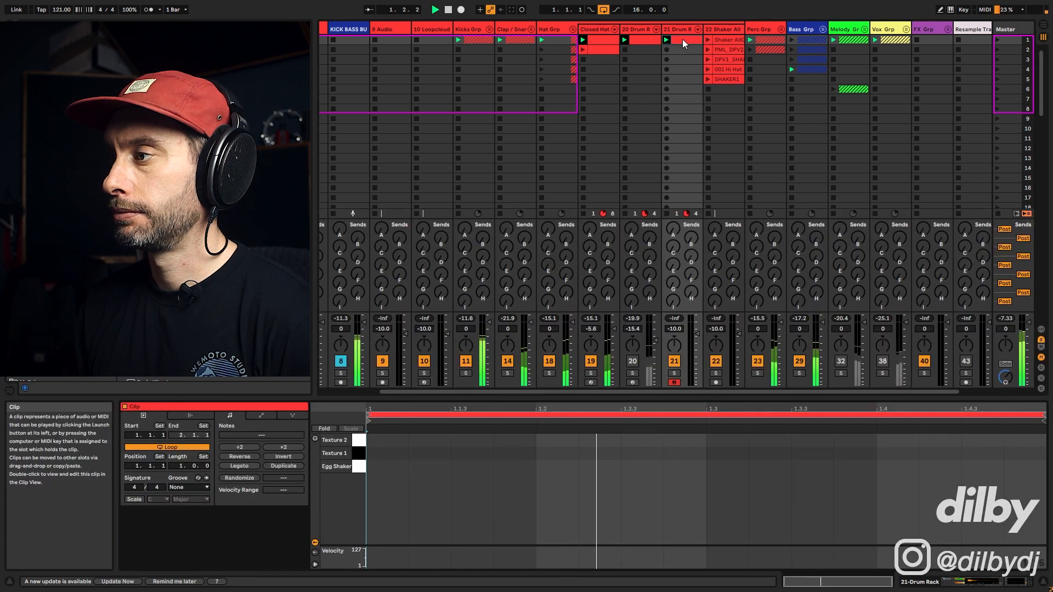
{"action": "left_click", "coordinate": [674, 374]}
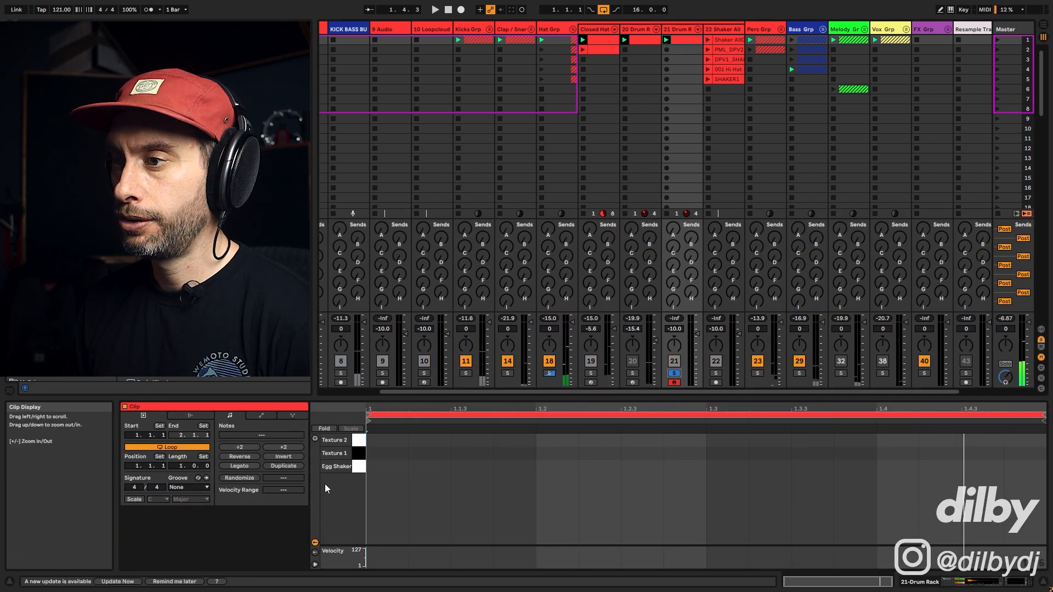
Step: Add four consecutive sixteenth-note Egg Shaker hits from the clip's start and vary their velocities, with the second at 27
{"action": "double_click", "coordinate": [382, 466]}
{"action": "key", "text": "ctrl+d"}
{"action": "key", "text": "ctrl+d"}
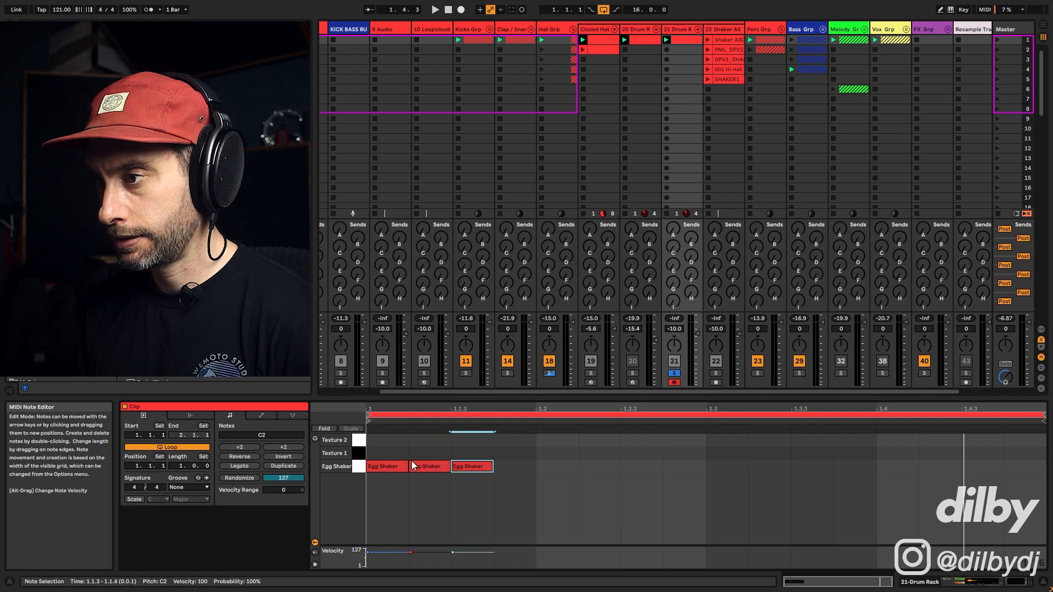
{"action": "key", "text": "ctrl+d"}
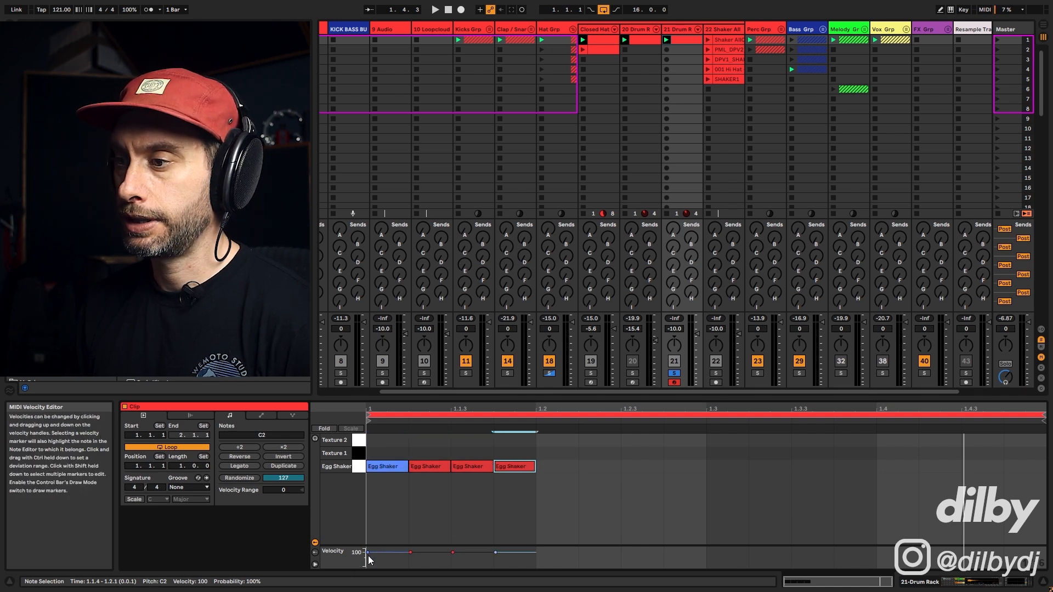
{"action": "mouse_move", "coordinate": [369, 553]}
{"action": "left_mouse_down"}
{"action": "mouse_move", "coordinate": [369, 565]}
{"action": "mouse_move", "coordinate": [411, 555]}
{"action": "left_mouse_up"}
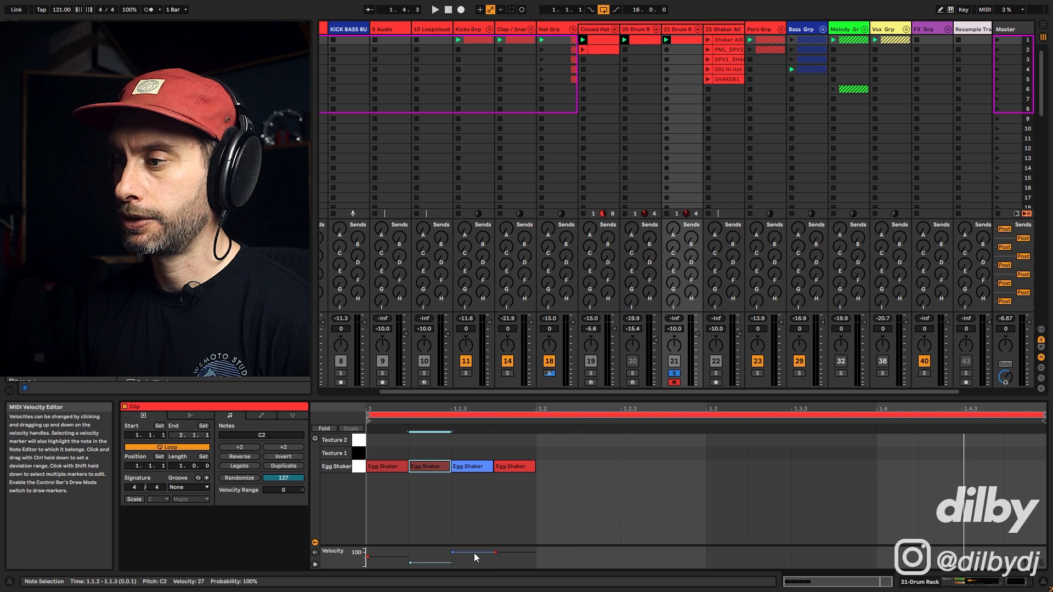
{"action": "left_click_drag", "start_coordinate": [495, 552], "coordinate": [496, 554]}
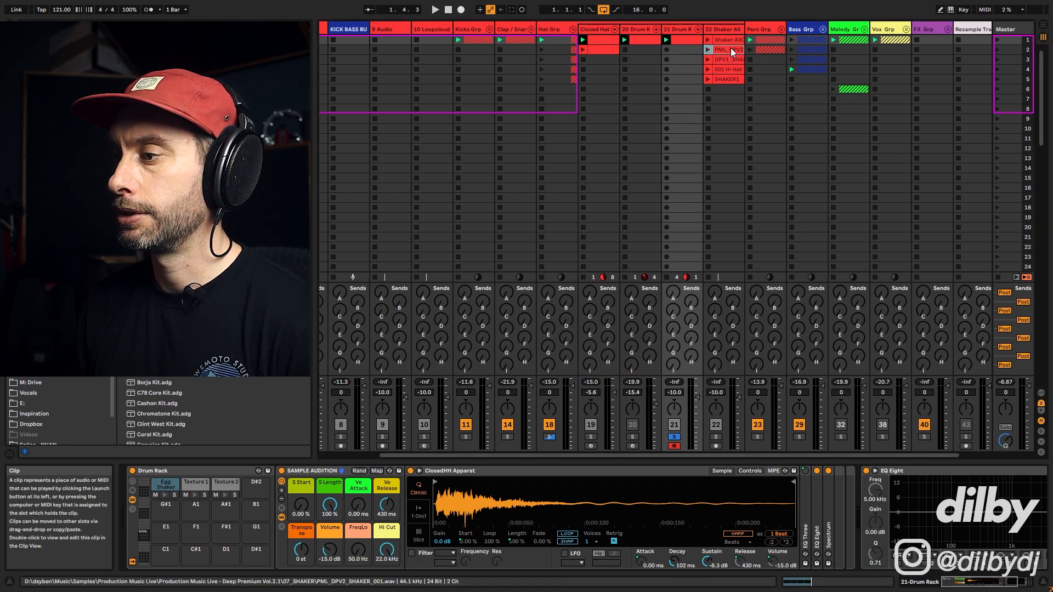
Step: Load PML_DPV2_SHAKER_001 onto the Egg Shaker pad and hot-swap it for PML_DPV2_SHAKER_003
{"action": "left_click_drag", "start_coordinate": [598, 503], "coordinate": [599, 505]}
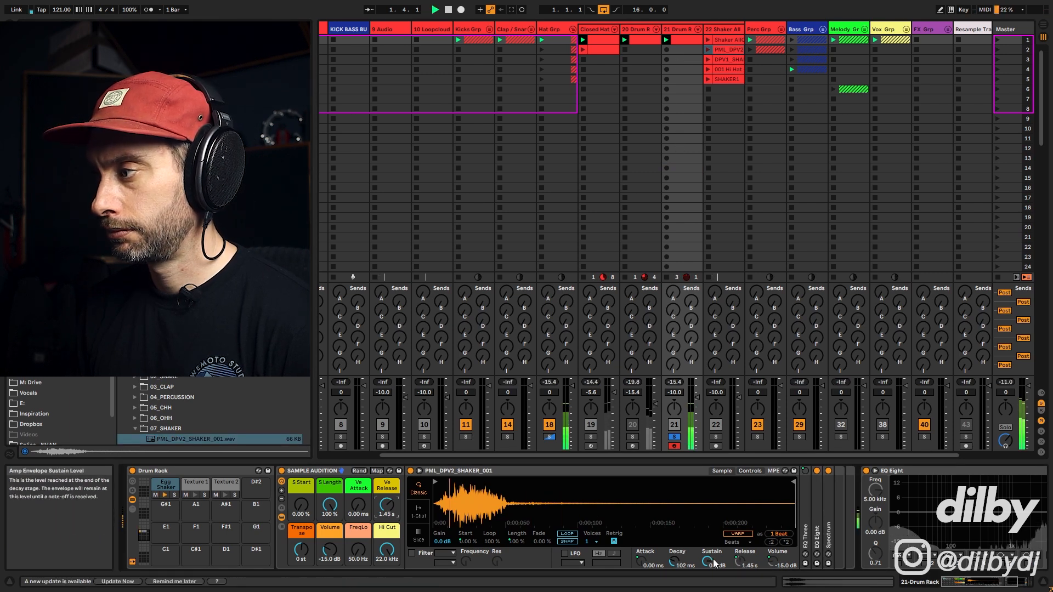
{"action": "key", "text": "space"}
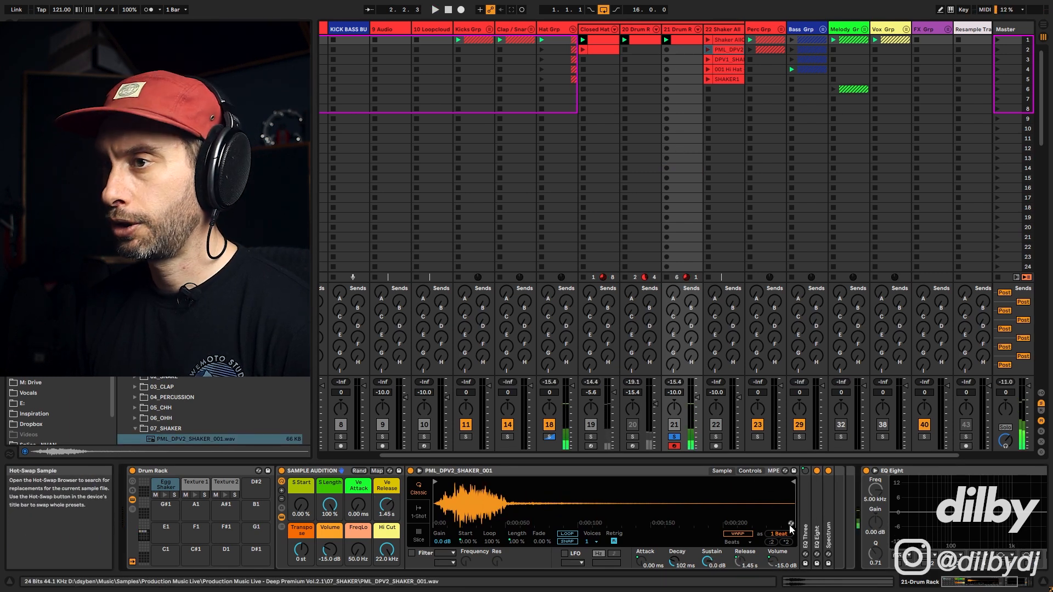
{"action": "left_click", "coordinate": [790, 525]}
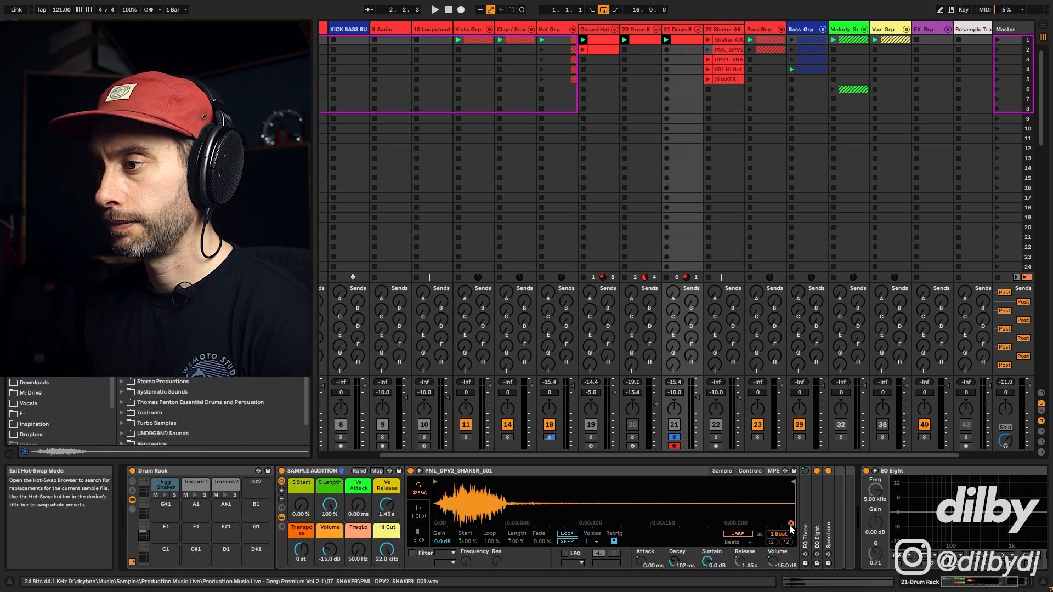
{"action": "key", "text": "Return"}
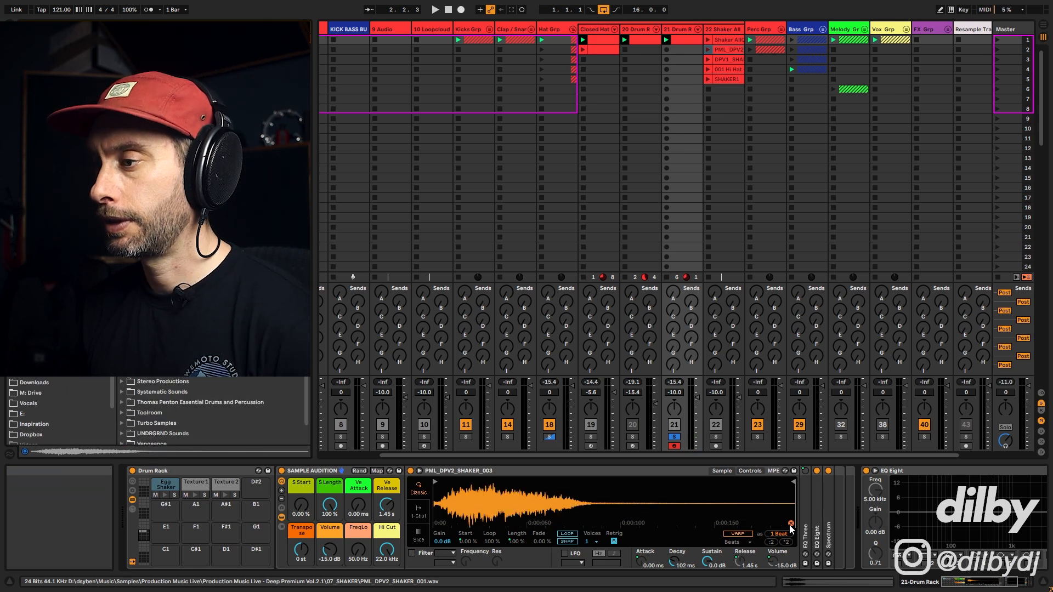
Step: Play the full mix with the egg-shaker Drum Rack track unsoloed and lower that track's volume to -18 dB
{"action": "key", "text": "space"}
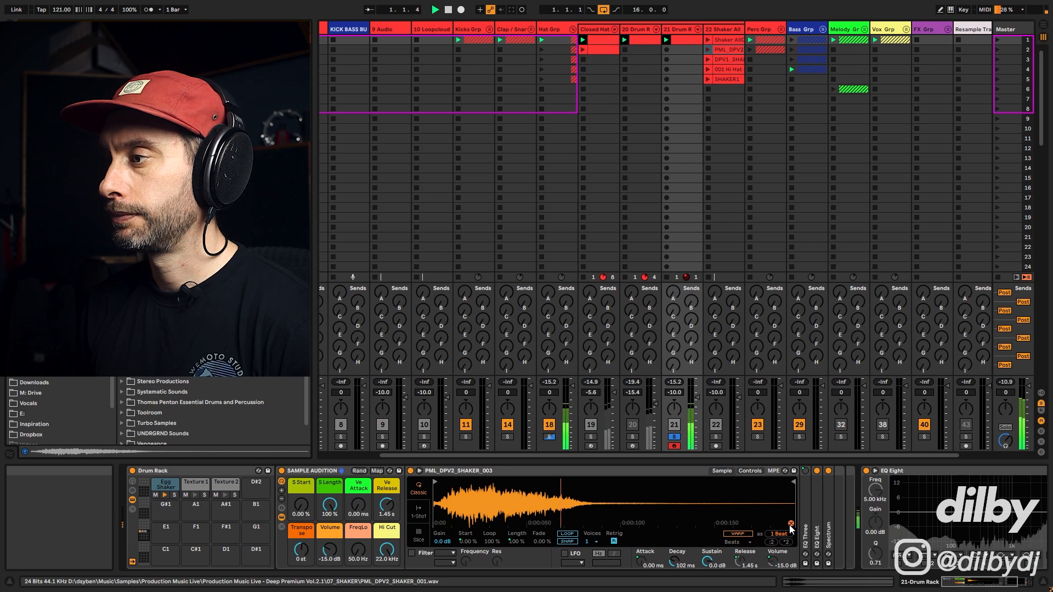
{"action": "left_click", "coordinate": [674, 438]}
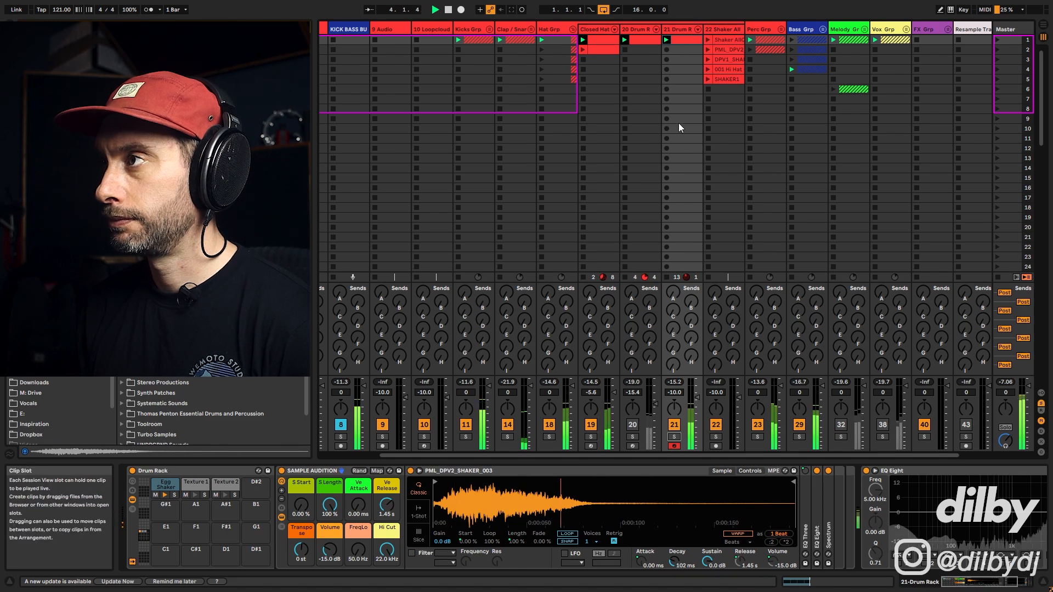
{"action": "left_click_drag", "start_coordinate": [697, 396], "coordinate": [698, 407]}
Step: Open the egg-shaker clip and assign the MPC 16 Swing groove to it
{"action": "left_click", "coordinate": [688, 41]}
{"action": "left_click", "coordinate": [189, 487]}
{"action": "left_click", "coordinate": [207, 504]}
Step: Duplicate the four Egg Shaker notes until they fill the bar, and extend the clip's loop to the full bar
{"action": "left_click", "coordinate": [385, 447]}
{"action": "key", "text": "ctrl+a"}
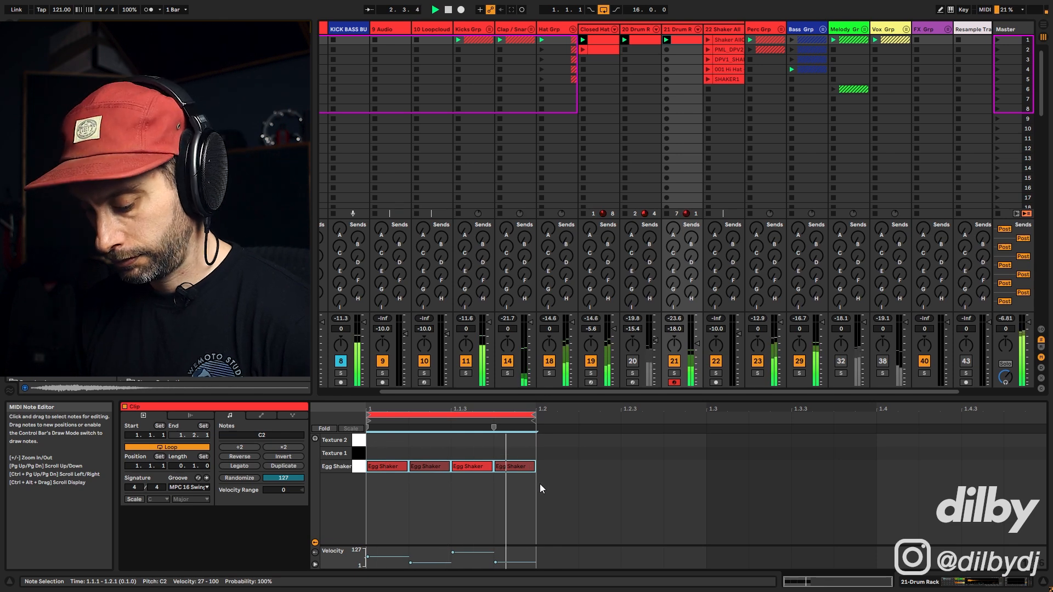
{"action": "key", "text": "ctrl+d"}
{"action": "key", "text": "ctrl+d"}
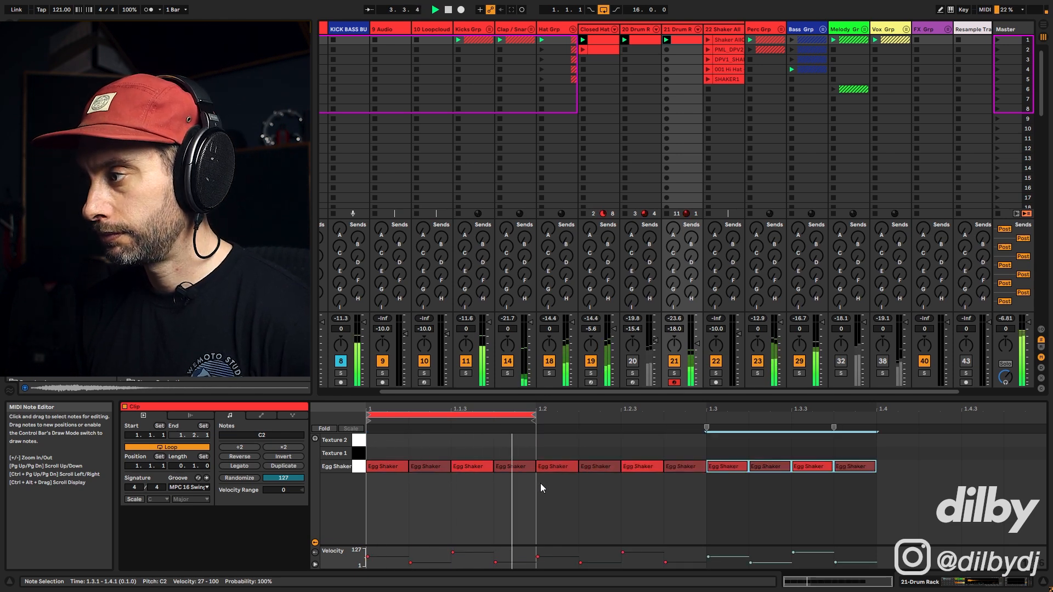
{"action": "key", "text": "ctrl+d"}
{"action": "mouse_move", "coordinate": [535, 415]}
{"action": "left_mouse_down"}
{"action": "mouse_move", "coordinate": [1051, 463]}
{"action": "mouse_move", "coordinate": [988, 467]}
{"action": "left_mouse_up"}
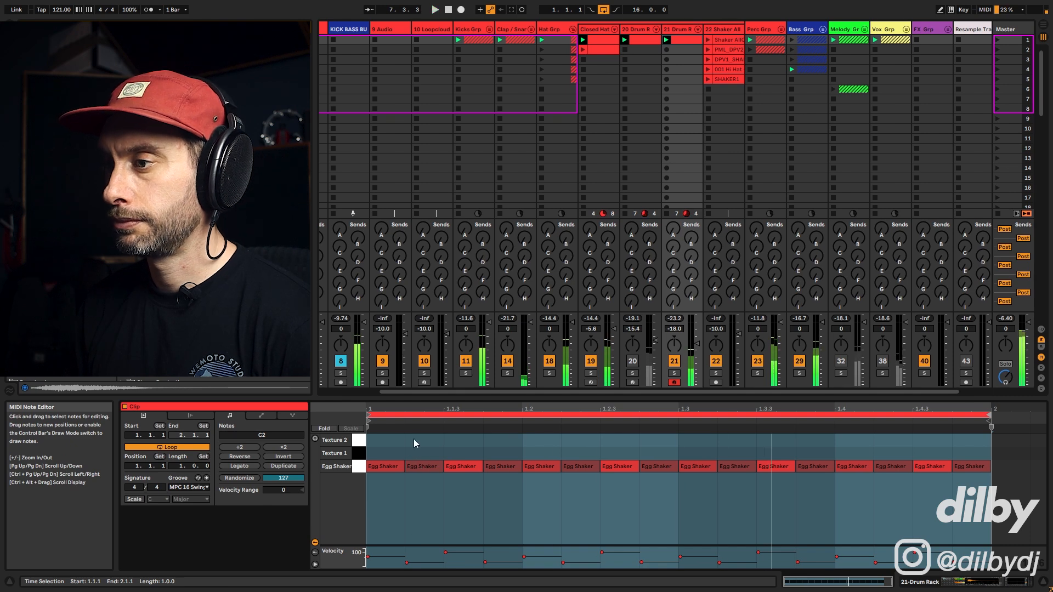
Step: Select every second Egg Shaker note across the bar and raise their velocities slightly
{"action": "left_click", "coordinate": [430, 466]}
{"action": "left_click", "coordinate": [500, 466], "text": "shift"}
{"action": "left_click", "coordinate": [578, 466], "text": "shift"}
{"action": "left_click", "coordinate": [659, 466], "text": "shift"}
{"action": "left_click", "coordinate": [802, 467], "text": "shift"}
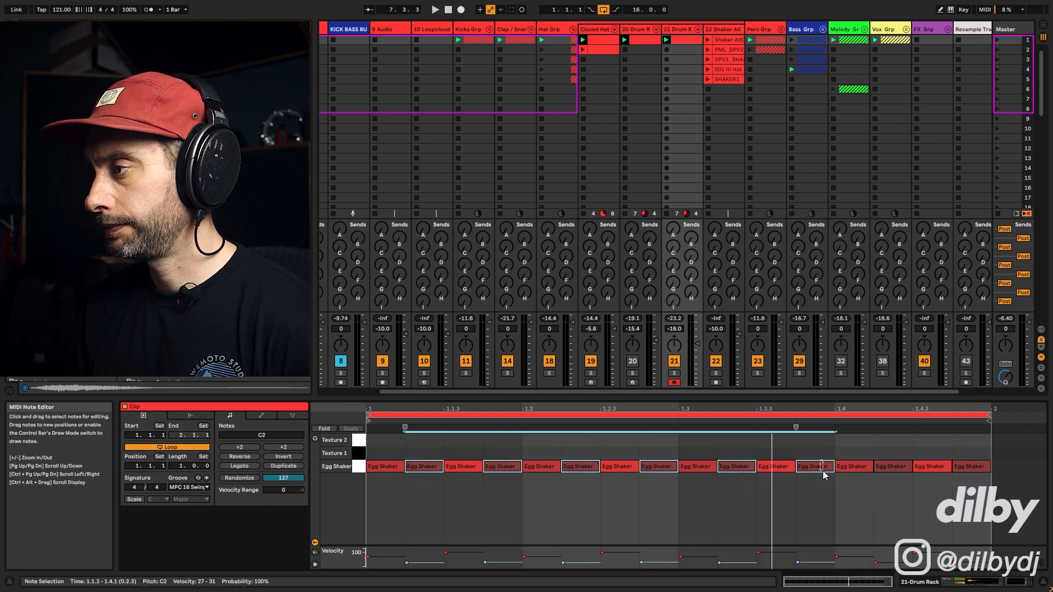
{"action": "left_click", "coordinate": [894, 466], "text": "shift"}
{"action": "left_click", "coordinate": [960, 469], "text": "shift"}
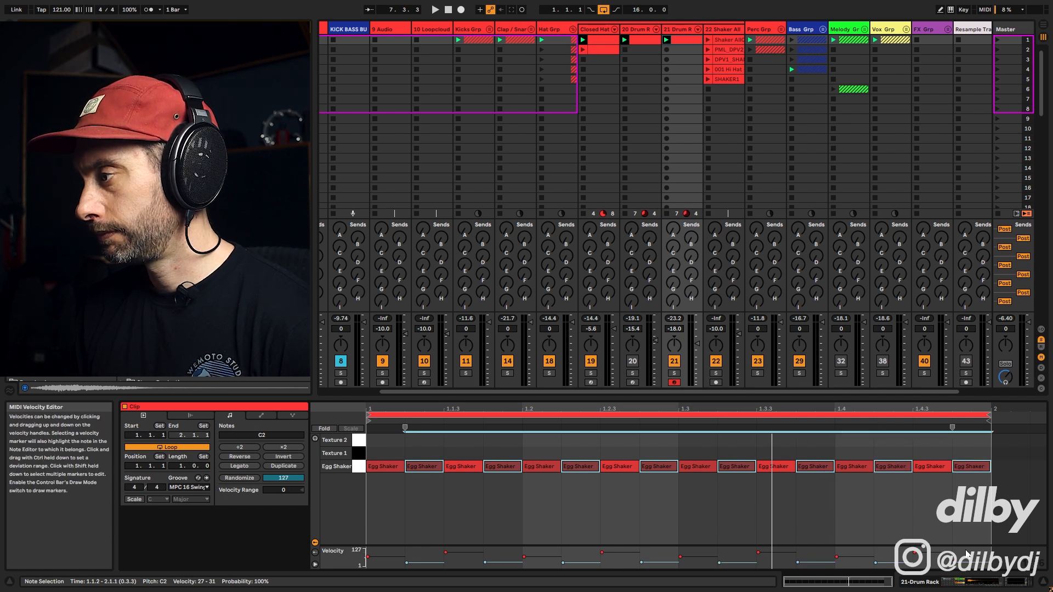
{"action": "left_click_drag", "start_coordinate": [956, 563], "coordinate": [955, 555]}
{"action": "key", "text": "space"}
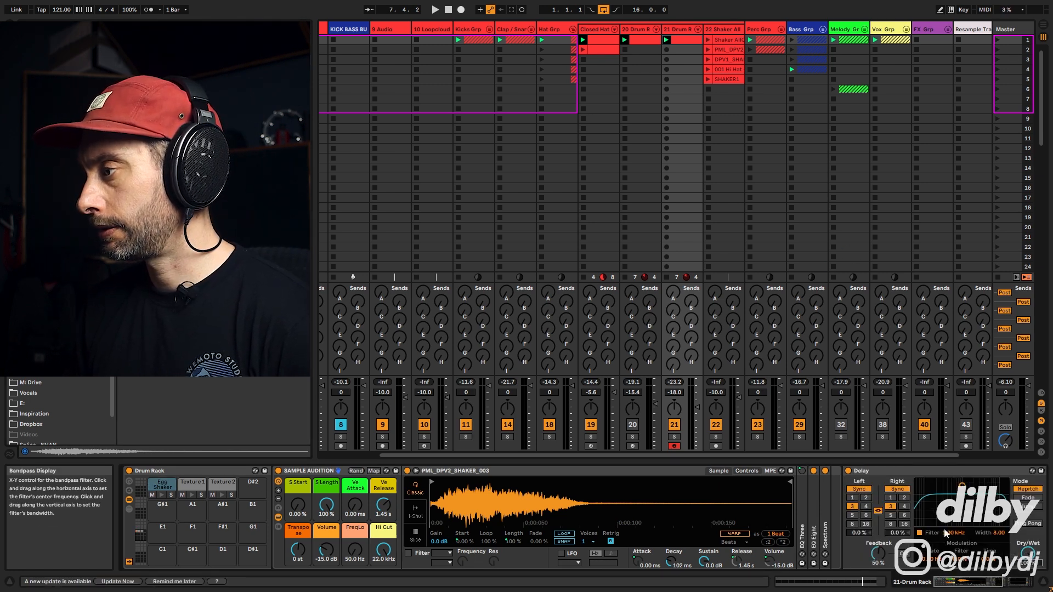
Step: Turn off the Delay's filter, set feedback to 0%, and use unsynced, unlinked times of 1 ms left and 5 ms right
{"action": "left_click", "coordinate": [920, 533]}
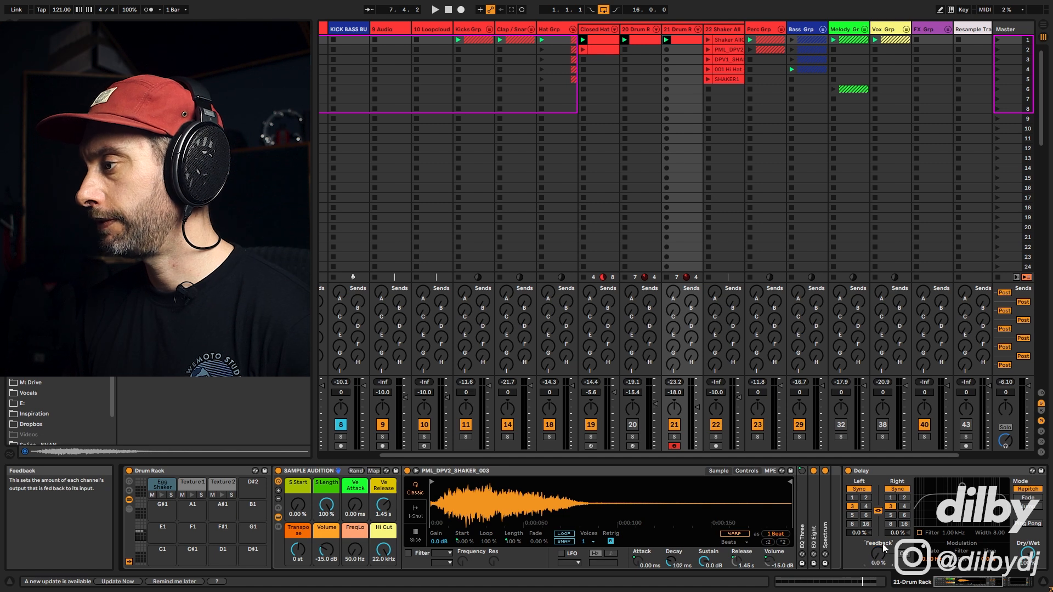
{"action": "left_click", "coordinate": [897, 489]}
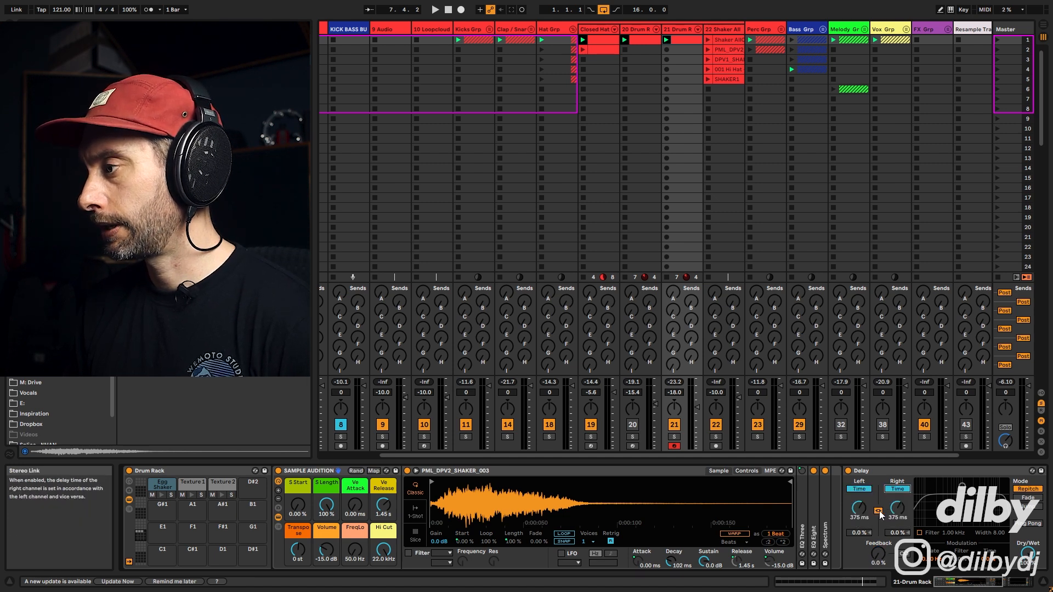
{"action": "left_click", "coordinate": [878, 511]}
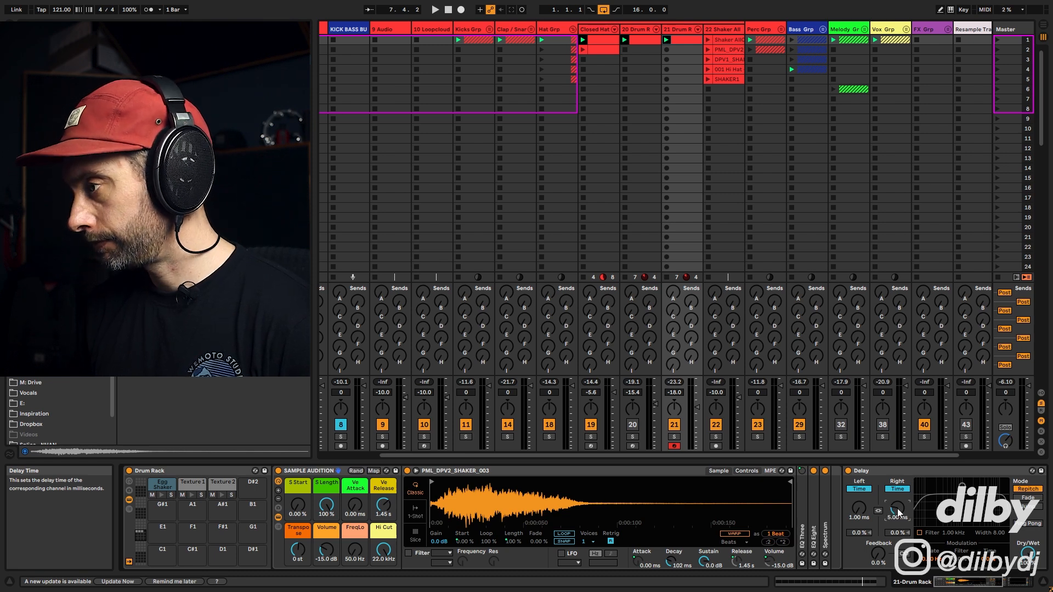
{"action": "key", "text": "space"}
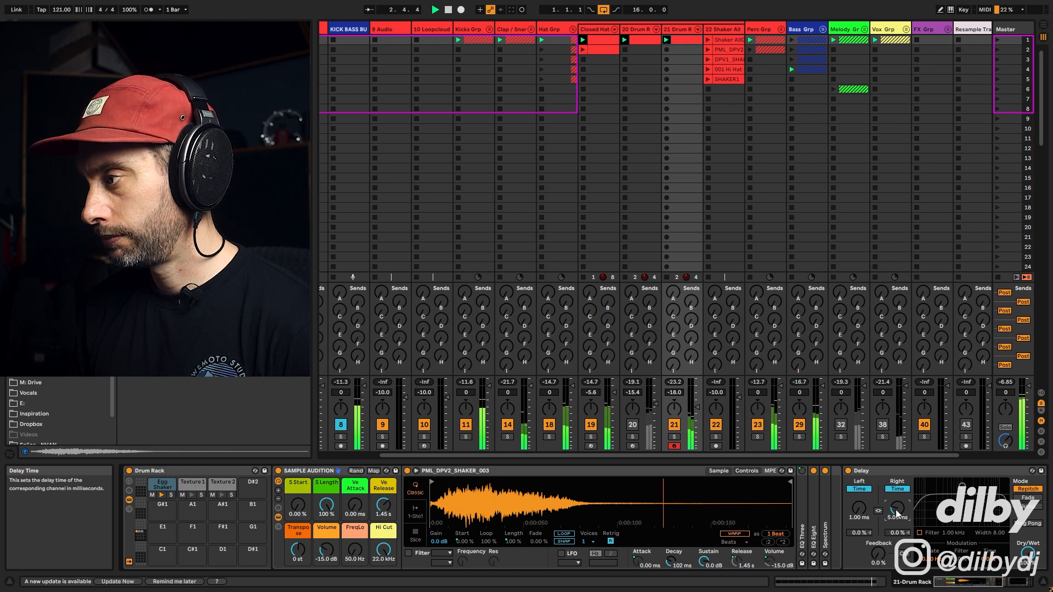
Step: Set the Delay's right-channel time to 10 ms and play the mix to hear it
{"action": "key", "text": "space"}
{"action": "type", "text": "10"}
{"action": "key", "text": "Return"}
{"action": "key", "text": "space"}
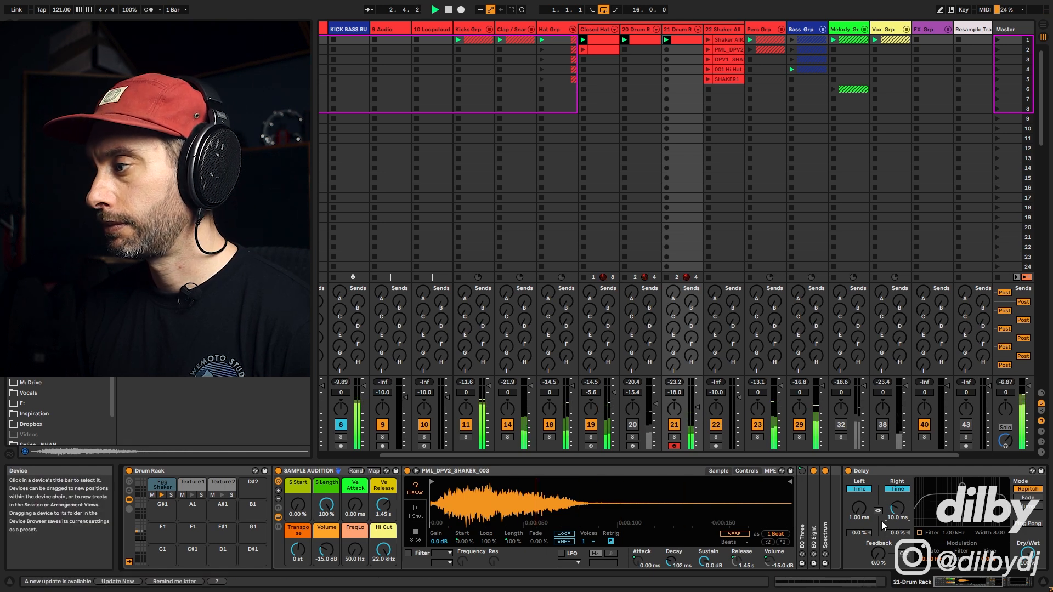
Step: Enable the second band of the EQ Eight after the Delay as a low cut at 200 Hz and listen to it
{"action": "left_click", "coordinate": [984, 582]}
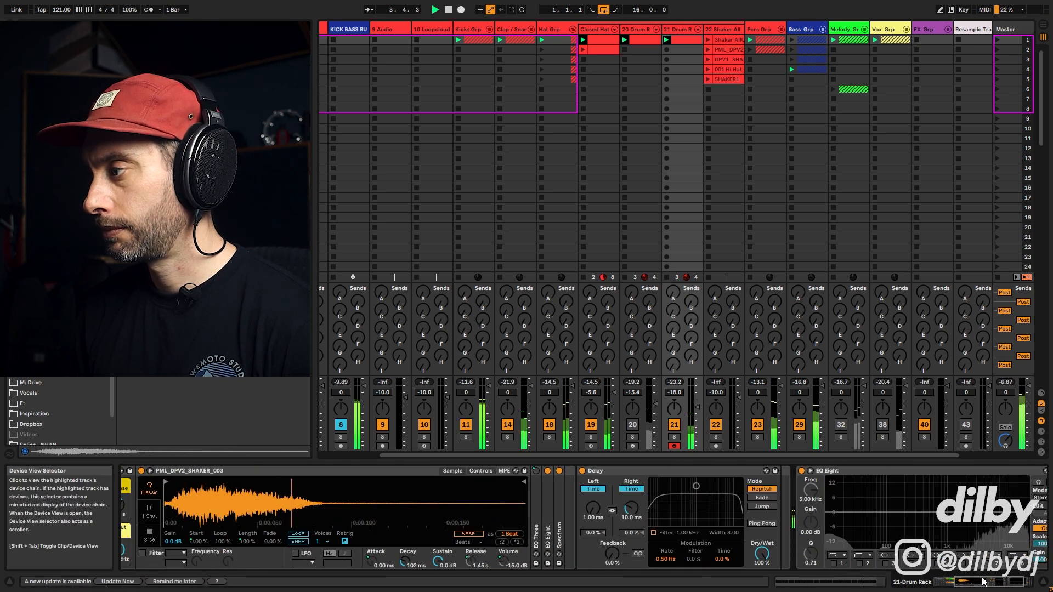
{"action": "left_click_drag", "start_coordinate": [984, 582], "coordinate": [982, 581]}
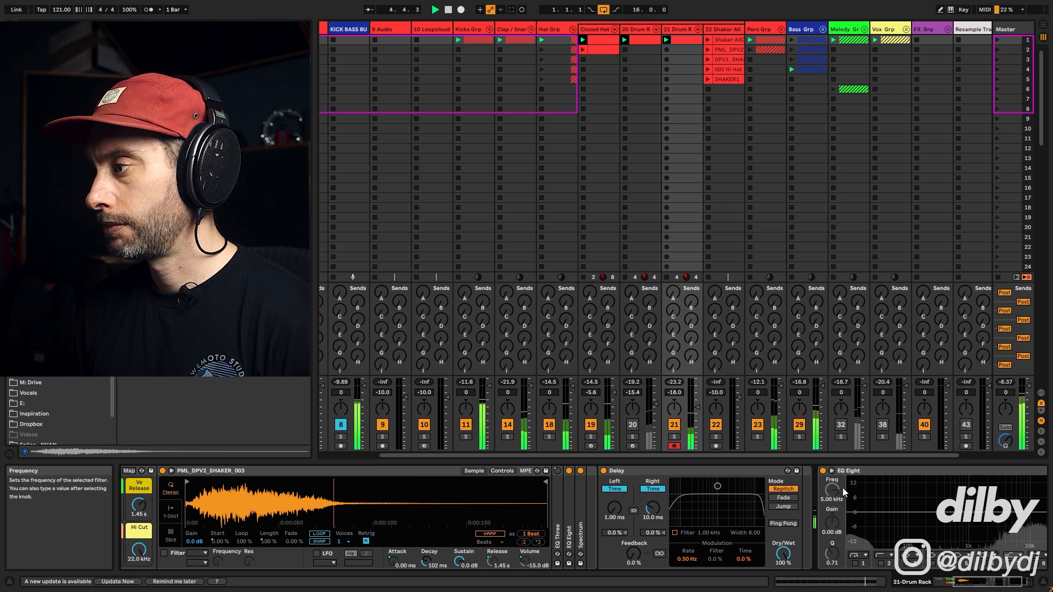
{"action": "key", "text": "space"}
{"action": "left_click", "coordinate": [882, 564]}
{"action": "left_click_drag", "start_coordinate": [984, 581], "coordinate": [995, 580]}
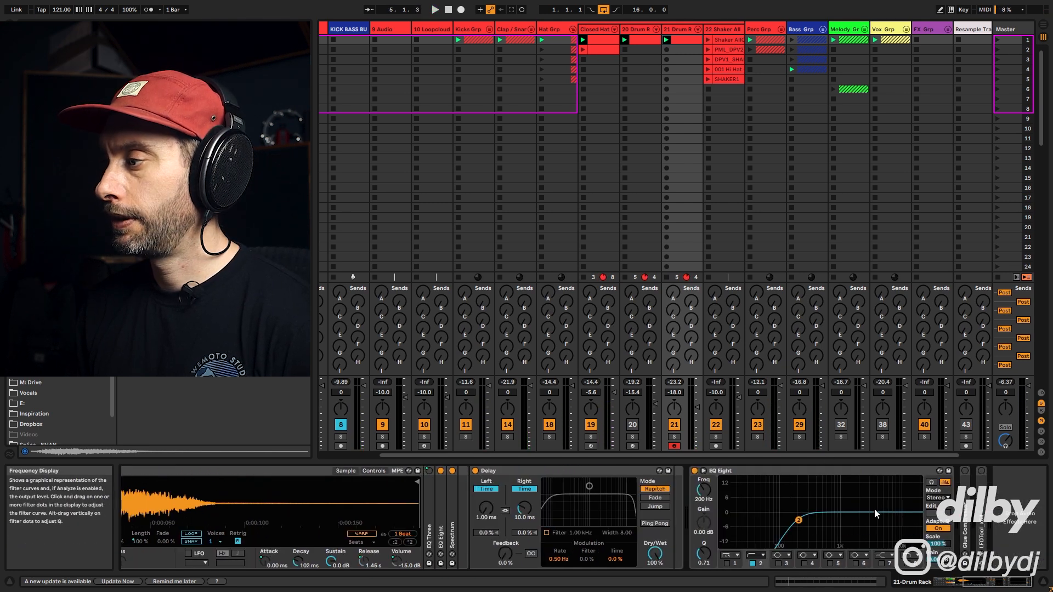
{"action": "key", "text": "space"}
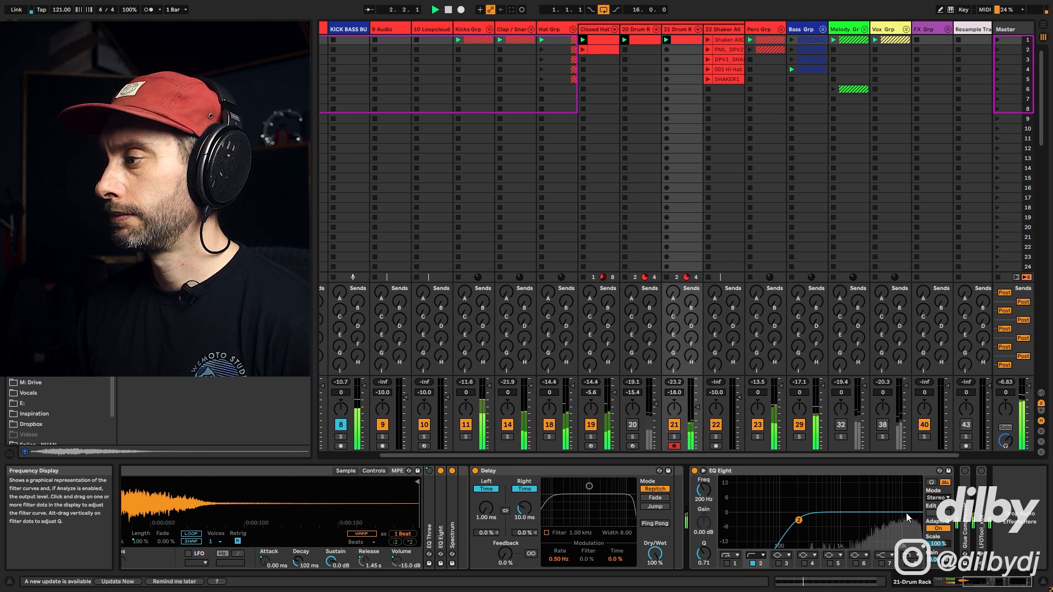
{"action": "key", "text": "space"}
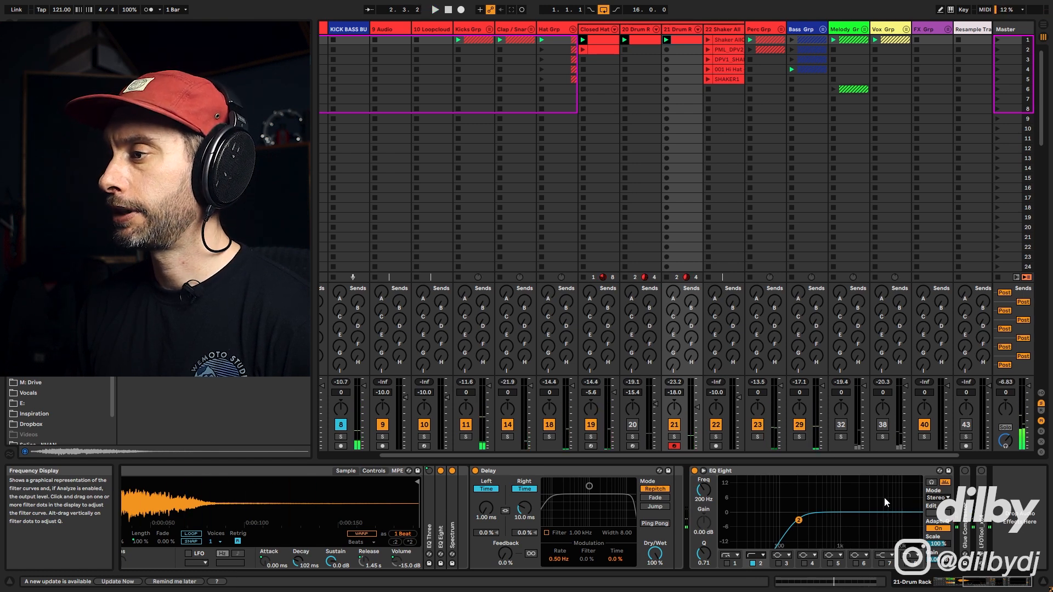
Step: Compare the first shaker Drum Rack track soloed, both Drum Rack tracks together, and the egg-shaker track soloed
{"action": "left_click", "coordinate": [646, 29]}
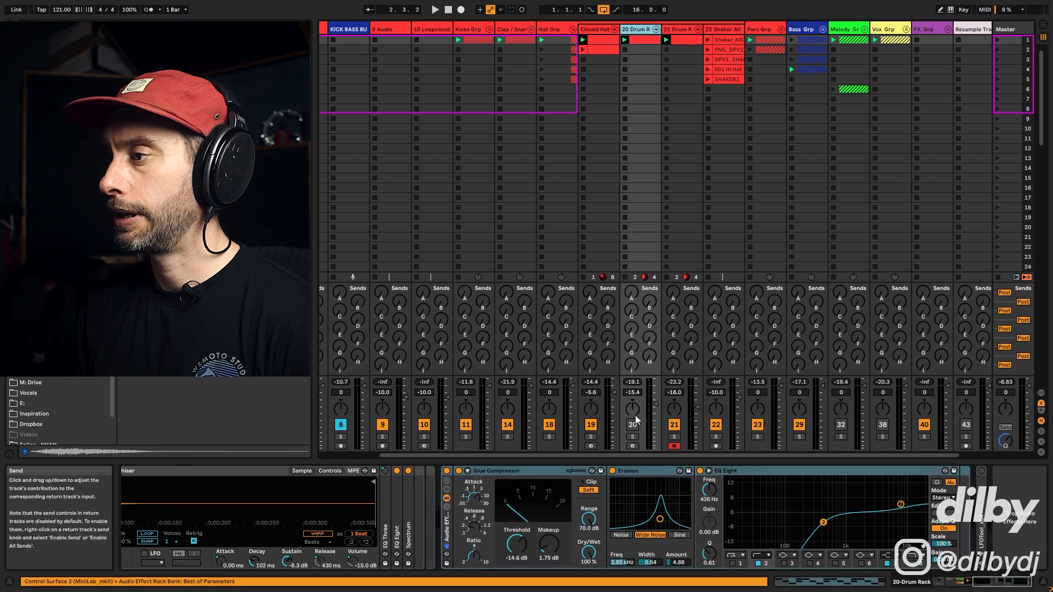
{"action": "left_click", "coordinate": [633, 437]}
{"action": "key", "text": "space"}
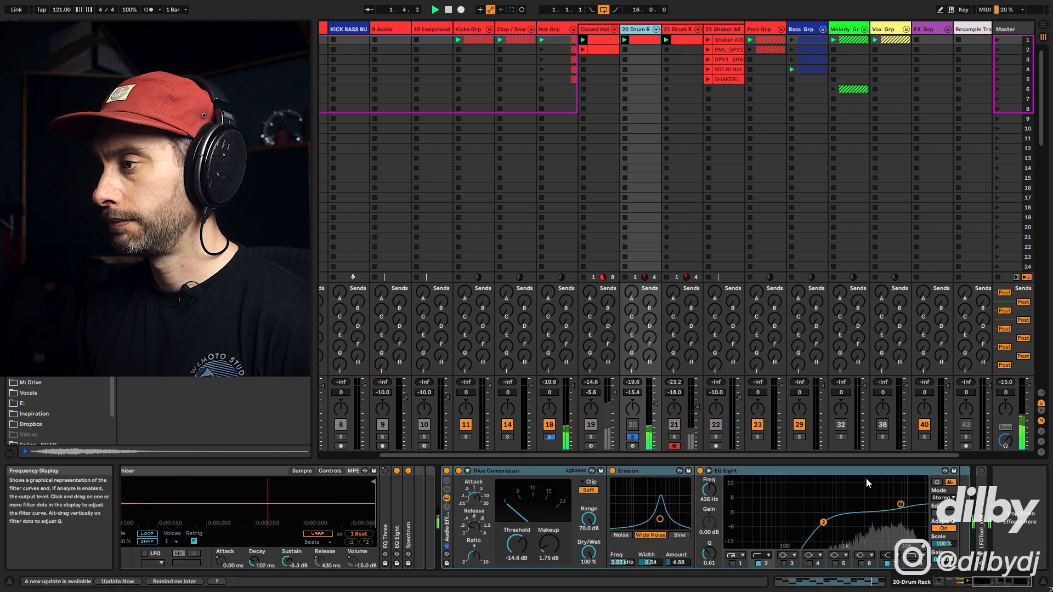
{"action": "key", "text": "space"}
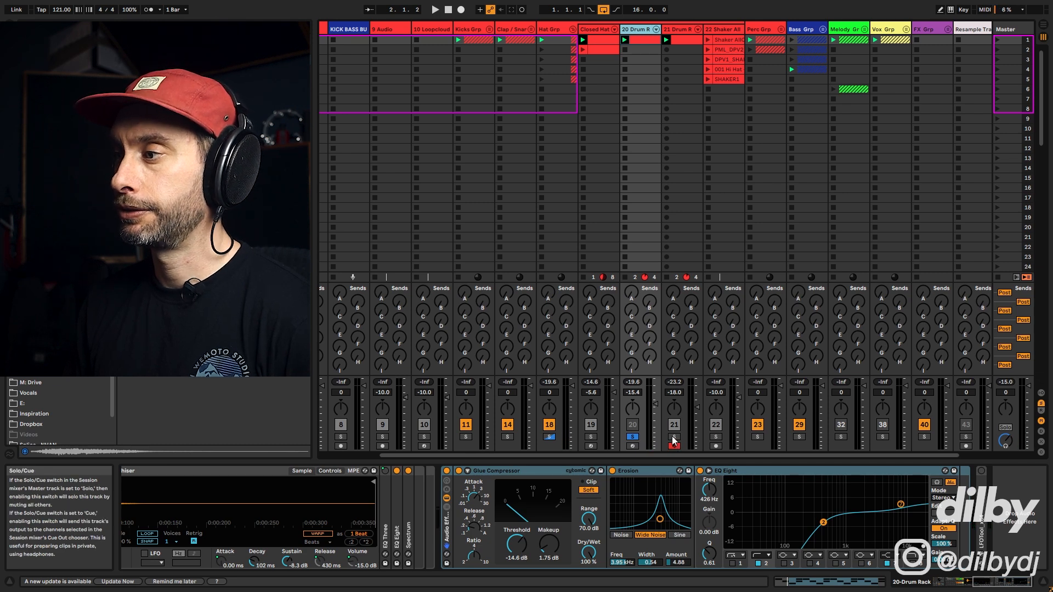
{"action": "left_click", "coordinate": [674, 437]}
{"action": "key", "text": "space"}
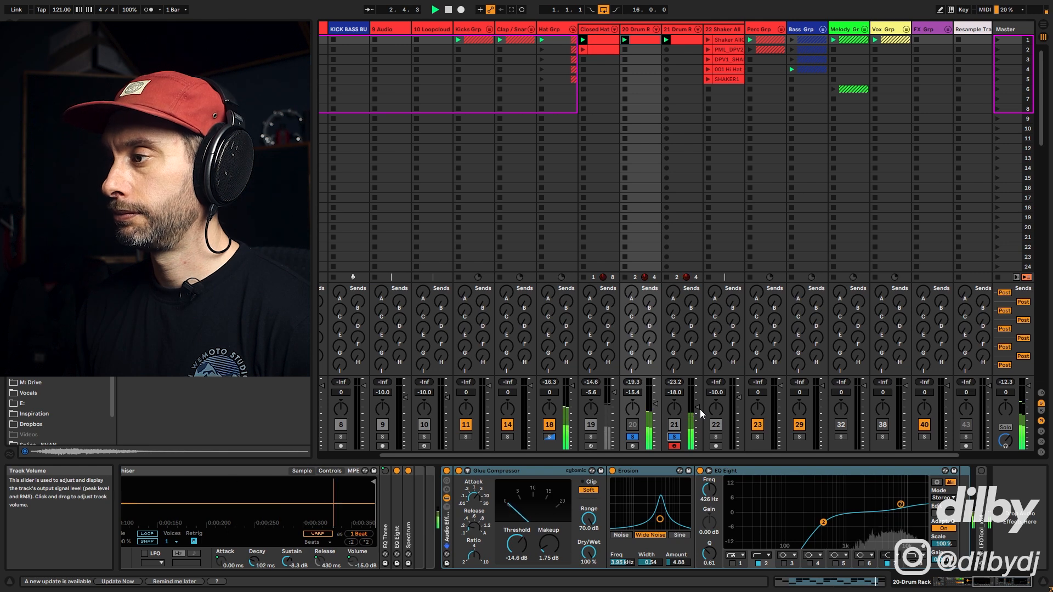
{"action": "key", "text": "space"}
{"action": "left_click", "coordinate": [675, 437]}
{"action": "left_click", "coordinate": [682, 30]}
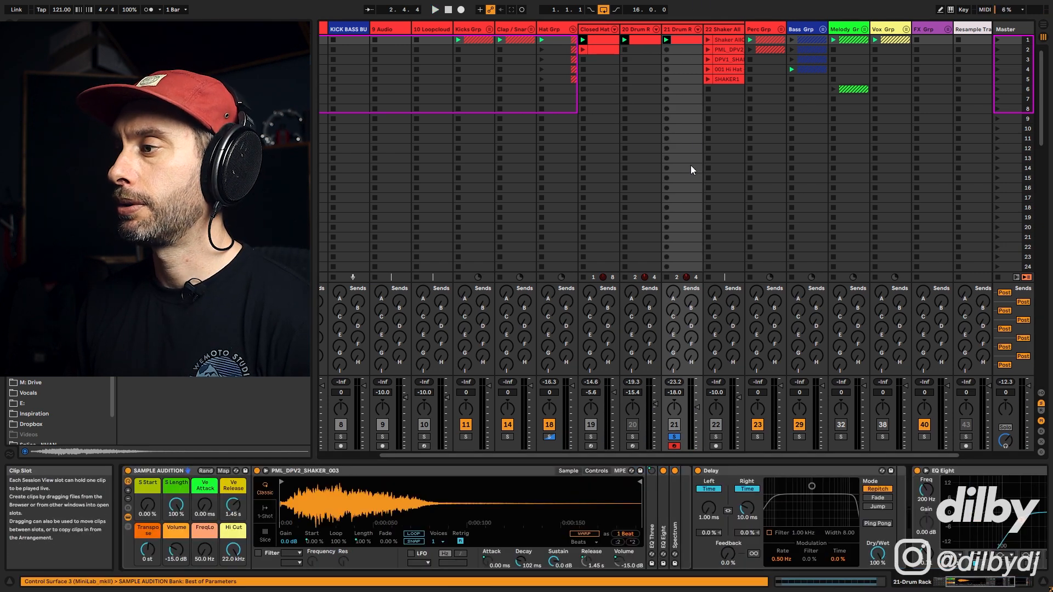
{"action": "key", "text": "space"}
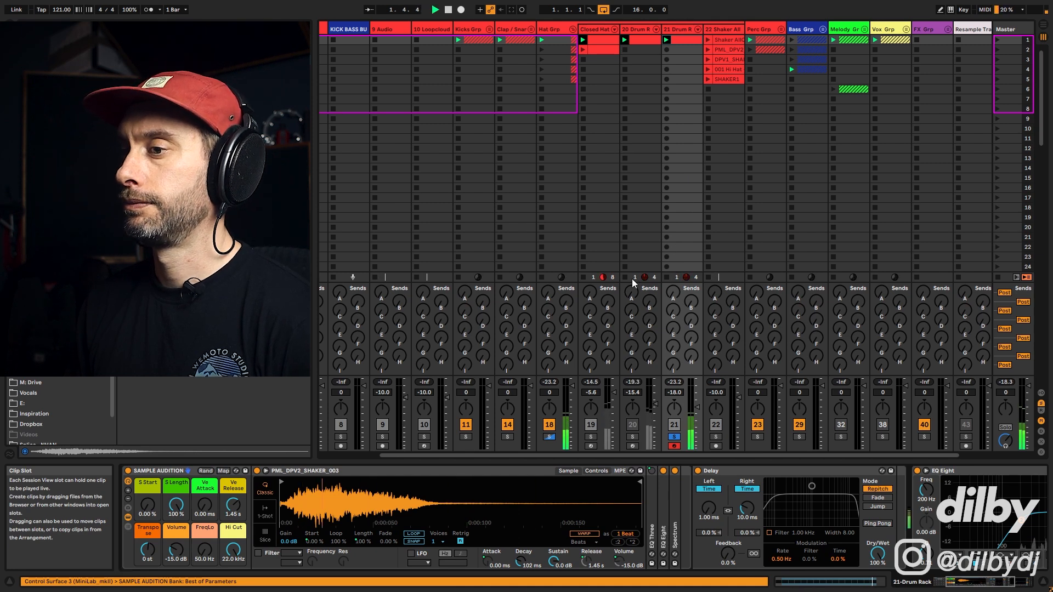
Step: Add Texture 1 and Texture 2 notes on the third sixteenth of the egg-shaker clip and select across the texture rows
{"action": "left_click", "coordinate": [679, 29]}
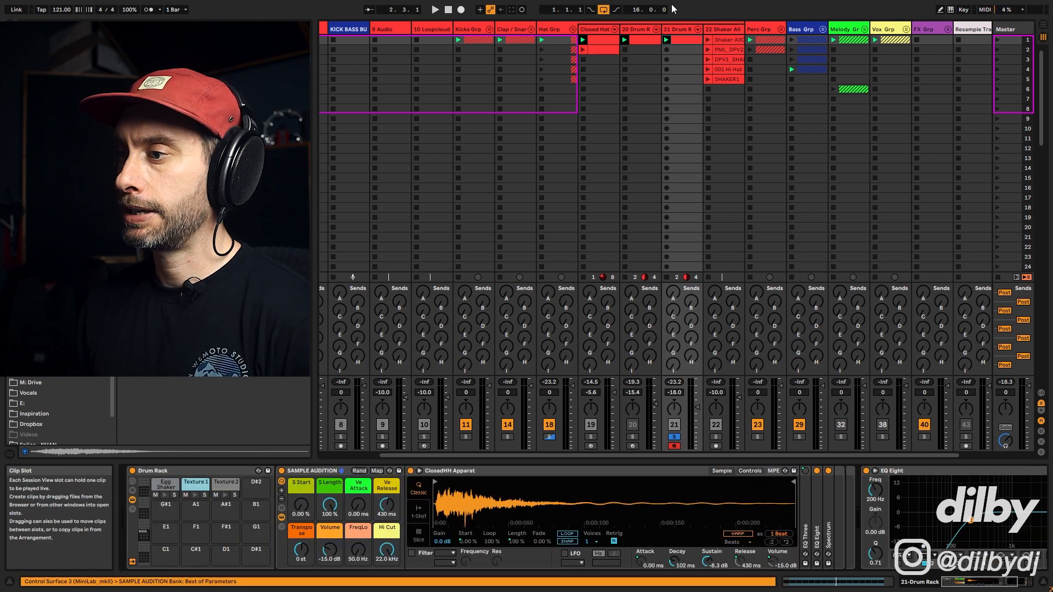
{"action": "double_click", "coordinate": [467, 454]}
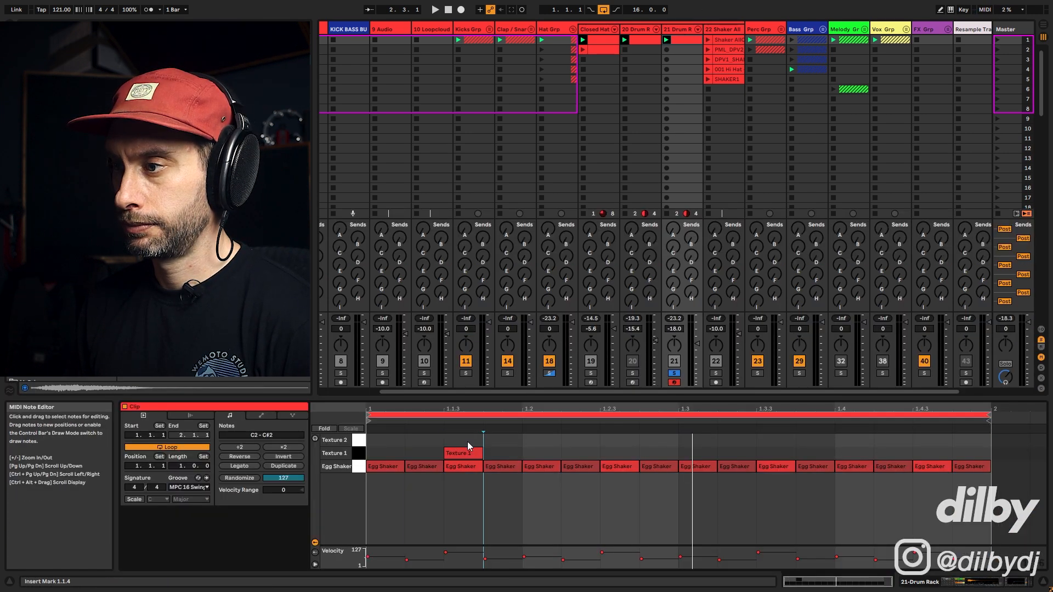
{"action": "double_click", "coordinate": [467, 443]}
{"action": "left_click_drag", "start_coordinate": [431, 437], "coordinate": [942, 448]}
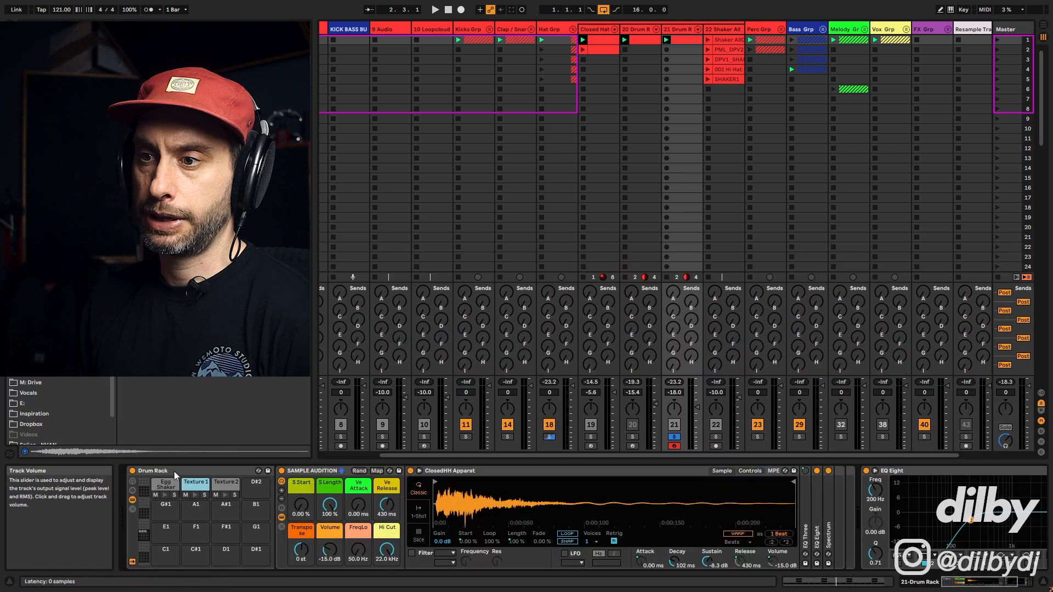
Step: Show the Drum Rack's chain list and pan the Texture 1 chain to 27L and Texture 2 to 27R
{"action": "left_click", "coordinate": [131, 509]}
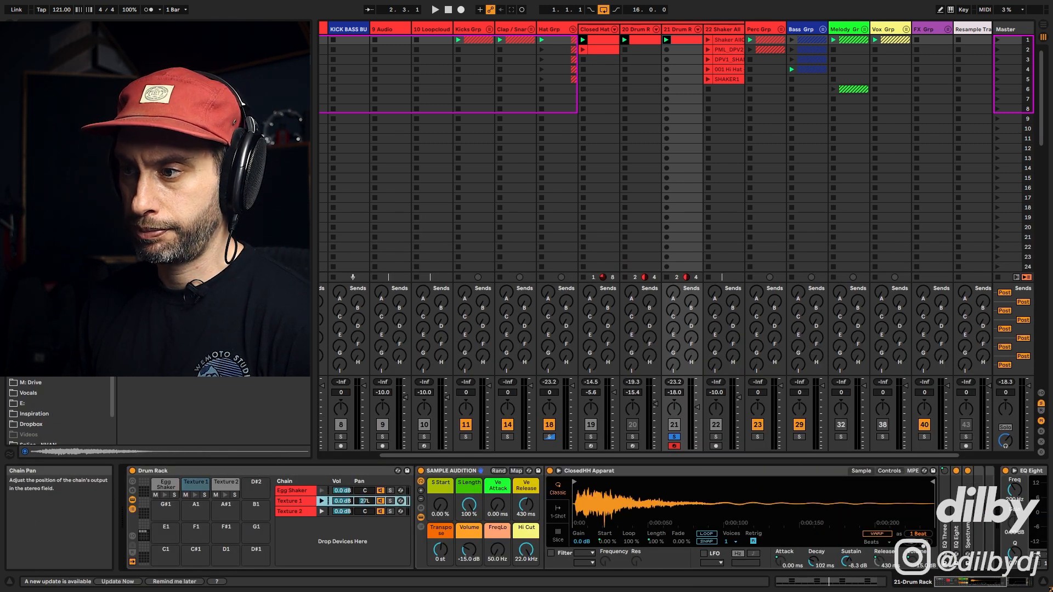
{"action": "left_click_drag", "start_coordinate": [370, 512], "coordinate": [369, 494]}
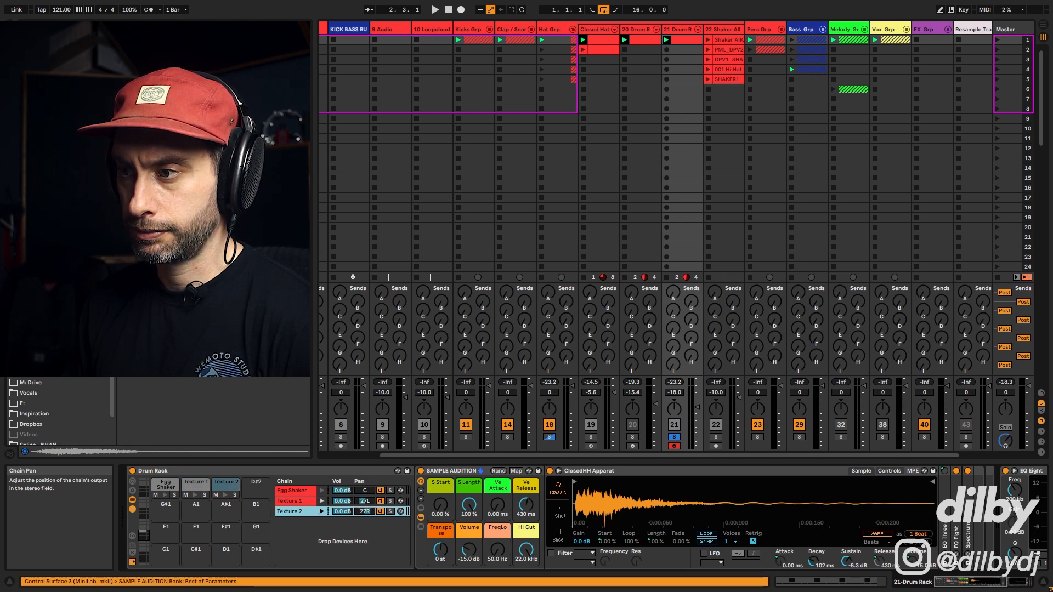
Step: Load DPV1_SHAKER_DRY_005 into Texture 1 and Shaker AllOver 1 into Texture 2 from the audio clips, and listen to them
{"action": "left_click_drag", "start_coordinate": [729, 59], "coordinate": [664, 511]}
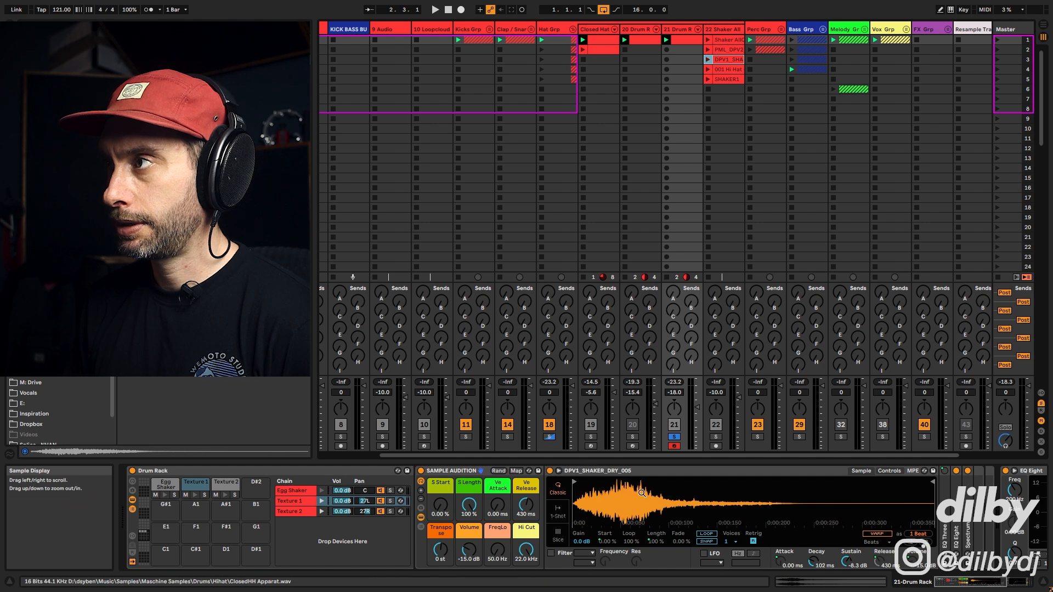
{"action": "left_click", "coordinate": [220, 486]}
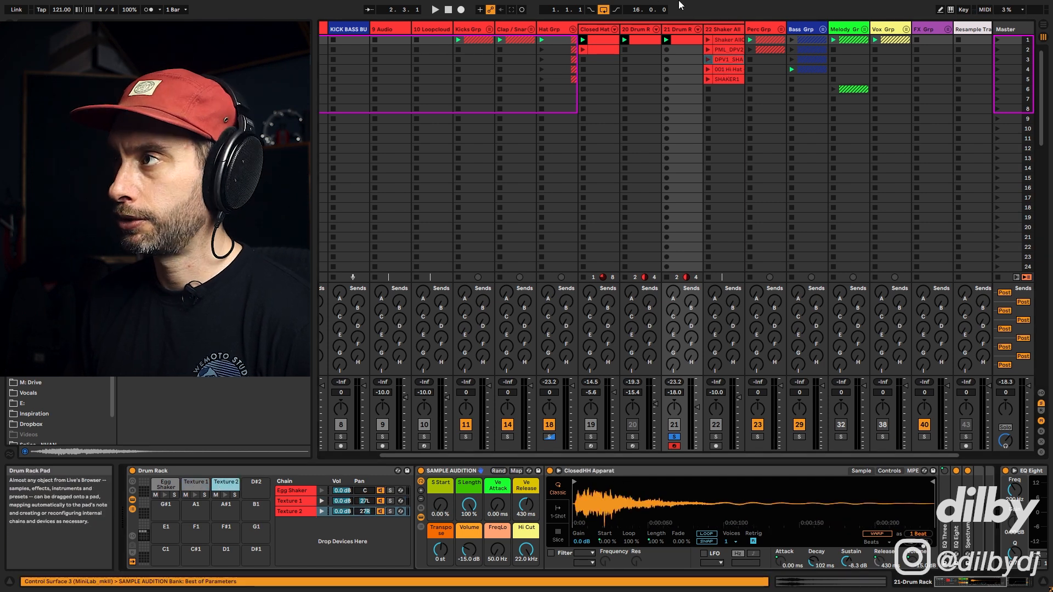
{"action": "left_click", "coordinate": [735, 42]}
{"action": "left_click_drag", "start_coordinate": [716, 501], "coordinate": [713, 498]}
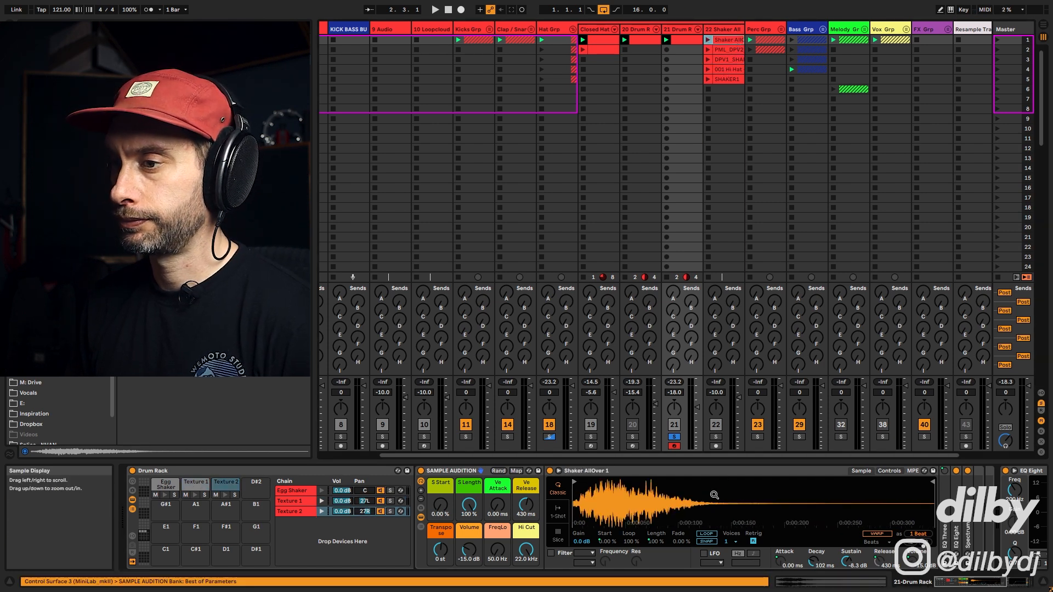
{"action": "key", "text": "space"}
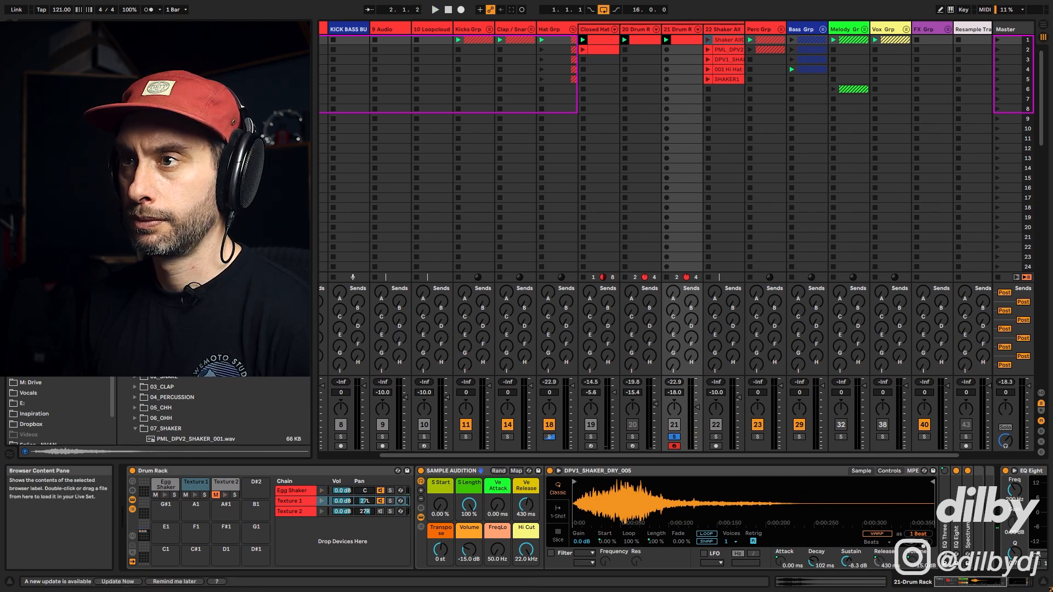
Step: Load DPV1_SHAKER_DRY_007 into Texture 1 with a 5.14 ms attack, and set the egg-shaker track volume to -17.7 dB
{"action": "left_click_drag", "start_coordinate": [192, 316], "coordinate": [665, 494]}
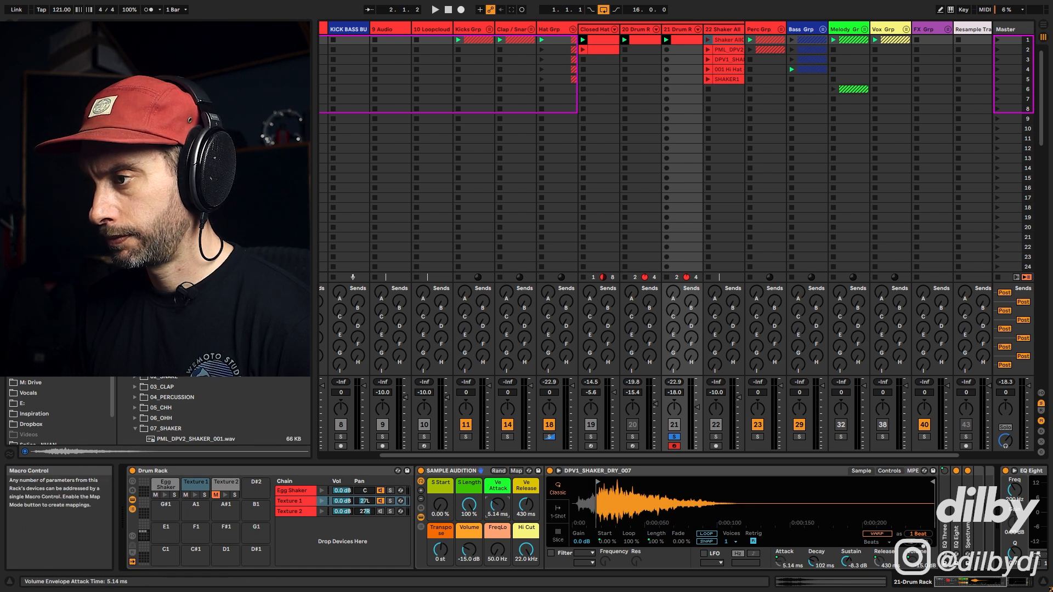
{"action": "key", "text": "space"}
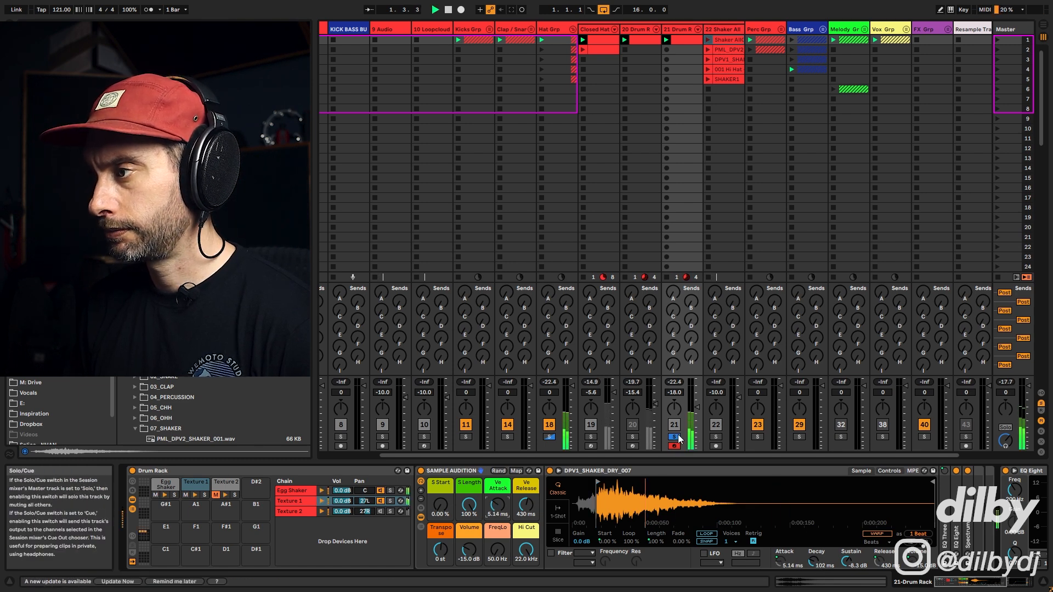
{"action": "left_click_drag", "start_coordinate": [699, 408], "coordinate": [698, 406]}
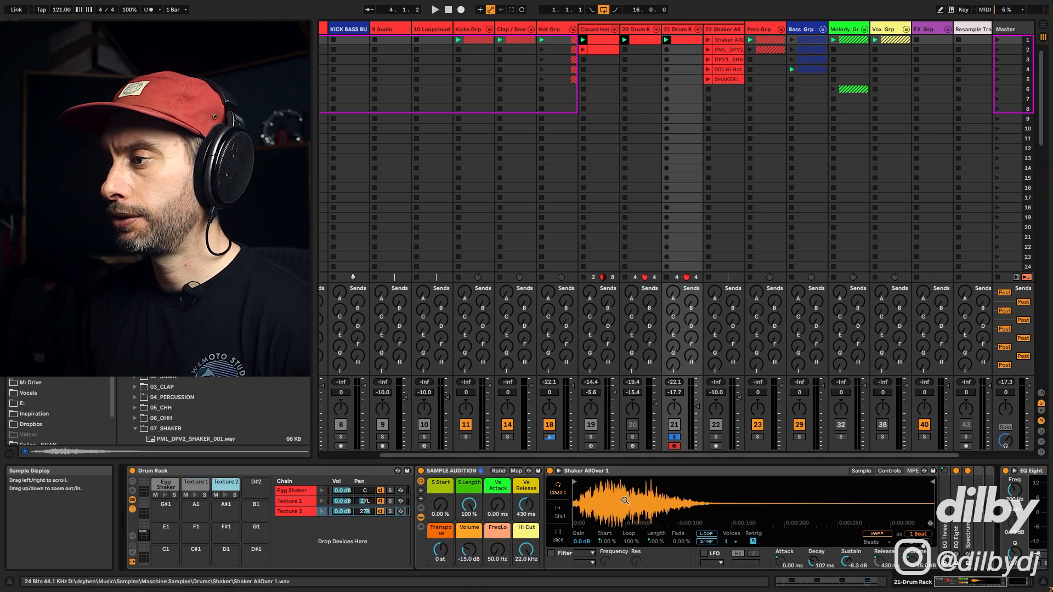
Step: Locate Texture 2's sample in the browser and replace it with Shaker AllOver 2, starting just at its main hit
{"action": "right_click", "coordinate": [656, 508]}
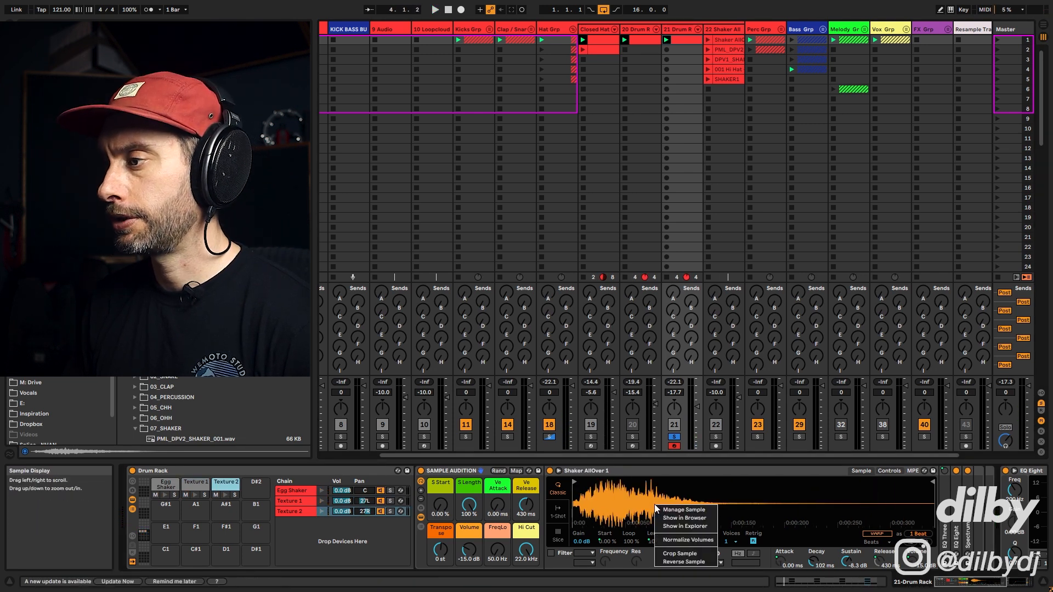
{"action": "left_click", "coordinate": [700, 519]}
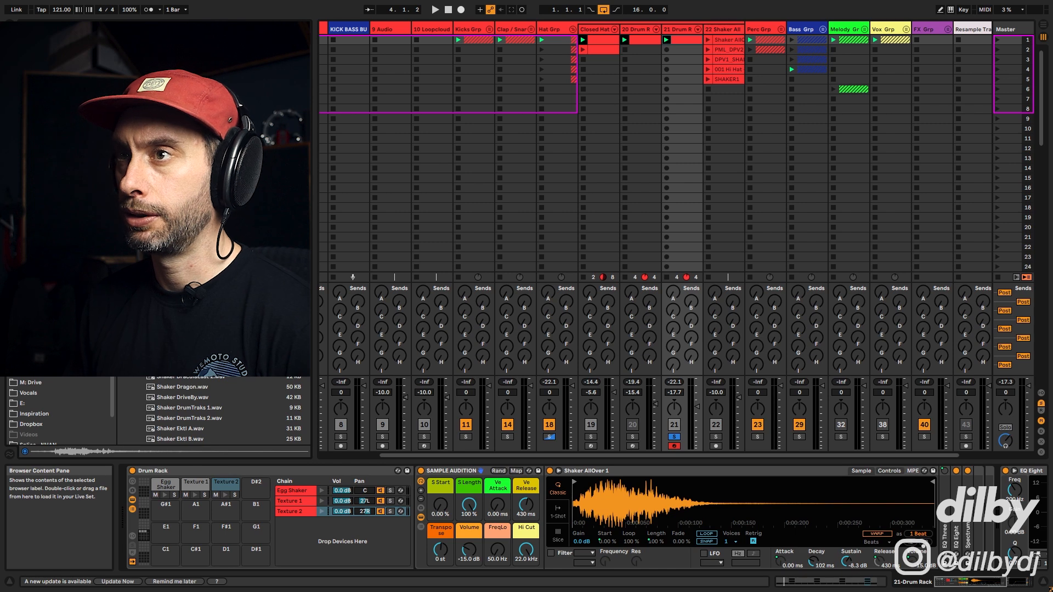
{"action": "left_click_drag", "start_coordinate": [670, 509], "coordinate": [668, 508]}
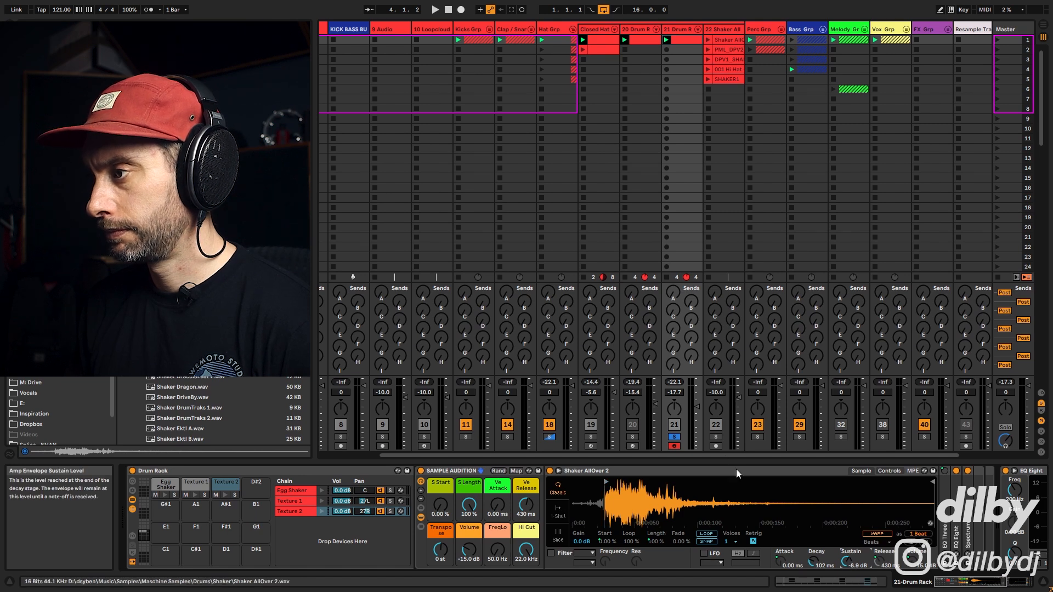
Step: Play the layers and set Texture 2's chain volume to -11.2 dB
{"action": "key", "text": "space"}
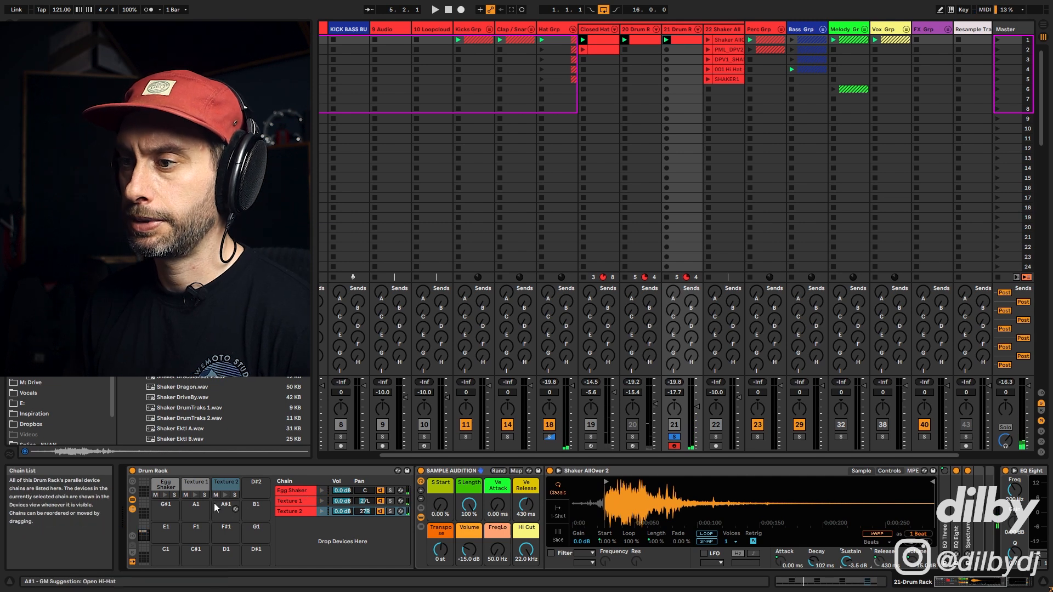
{"action": "key", "text": "space"}
{"action": "key", "text": "space"}
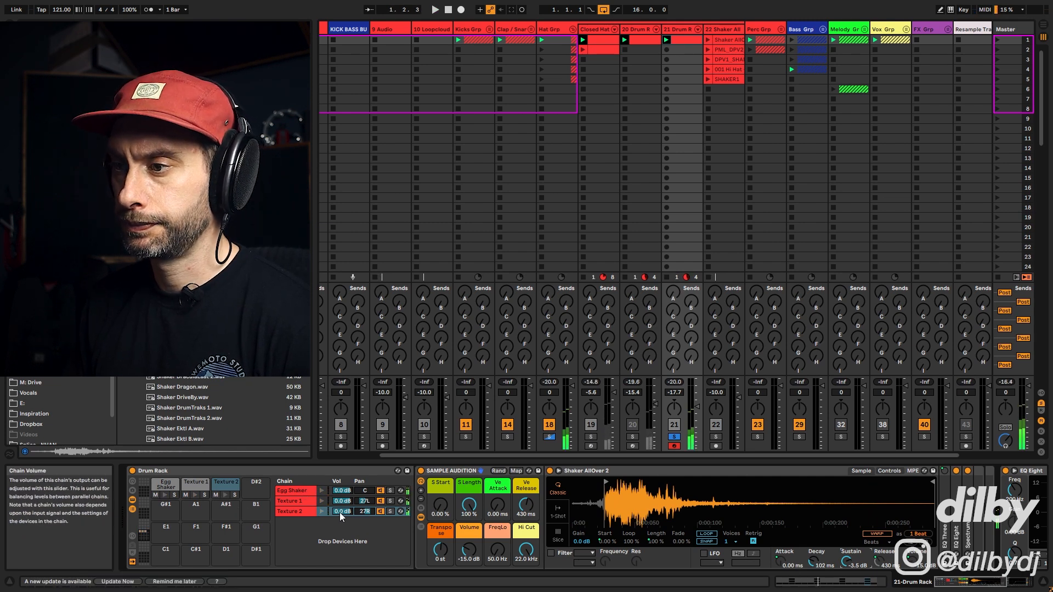
{"action": "key", "text": "space"}
{"action": "left_click_drag", "start_coordinate": [344, 511], "coordinate": [342, 510]}
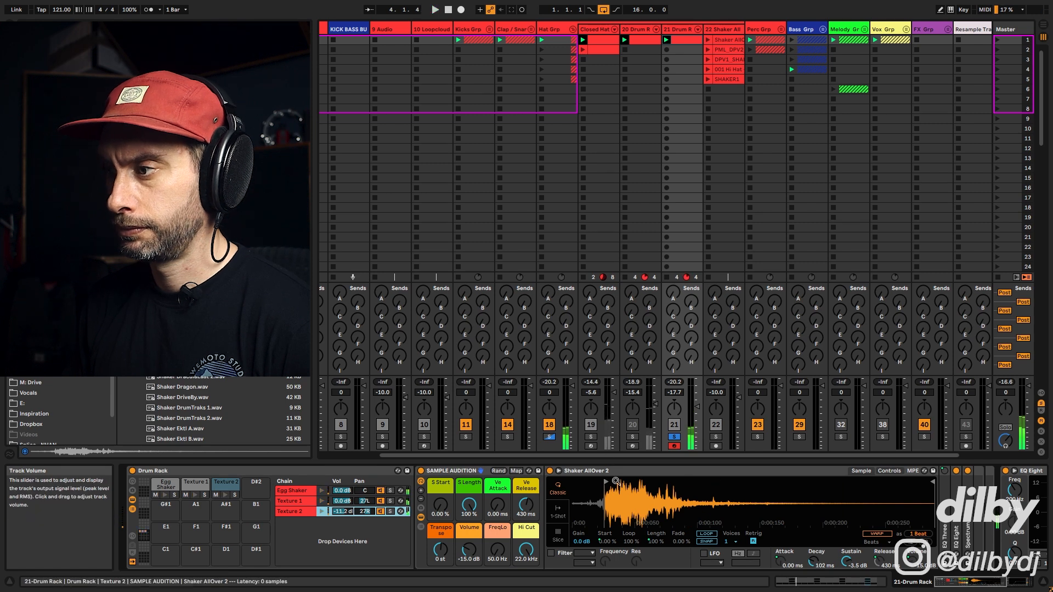
Step: Hot-swap Texture 2's sample to Shaker Ame 1 and set its chain volume to -5.6 dB
{"action": "left_click", "coordinate": [931, 526]}
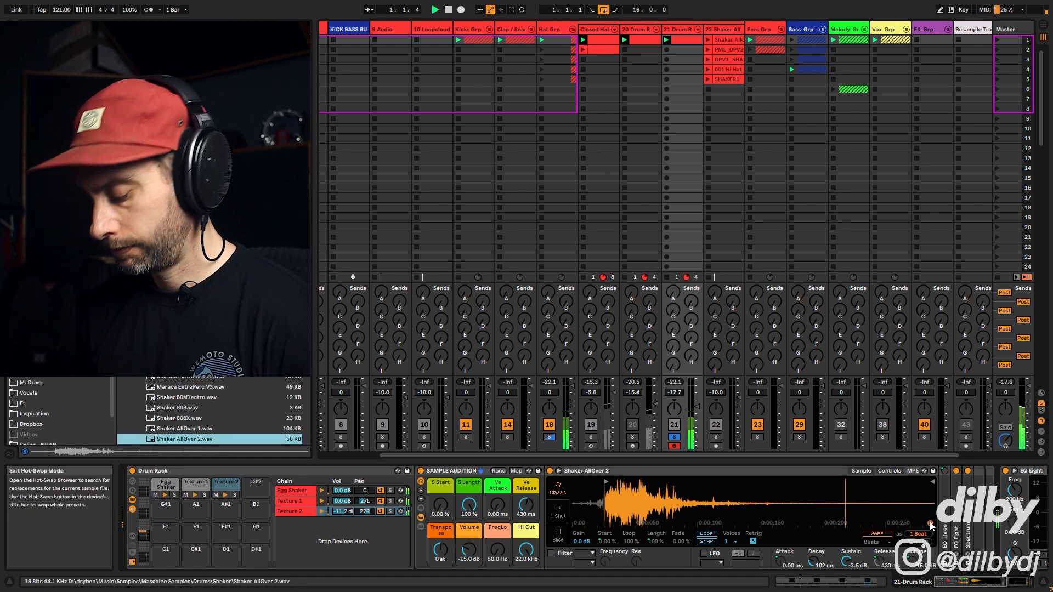
{"action": "key", "text": "Down"}
{"action": "key", "text": "Return"}
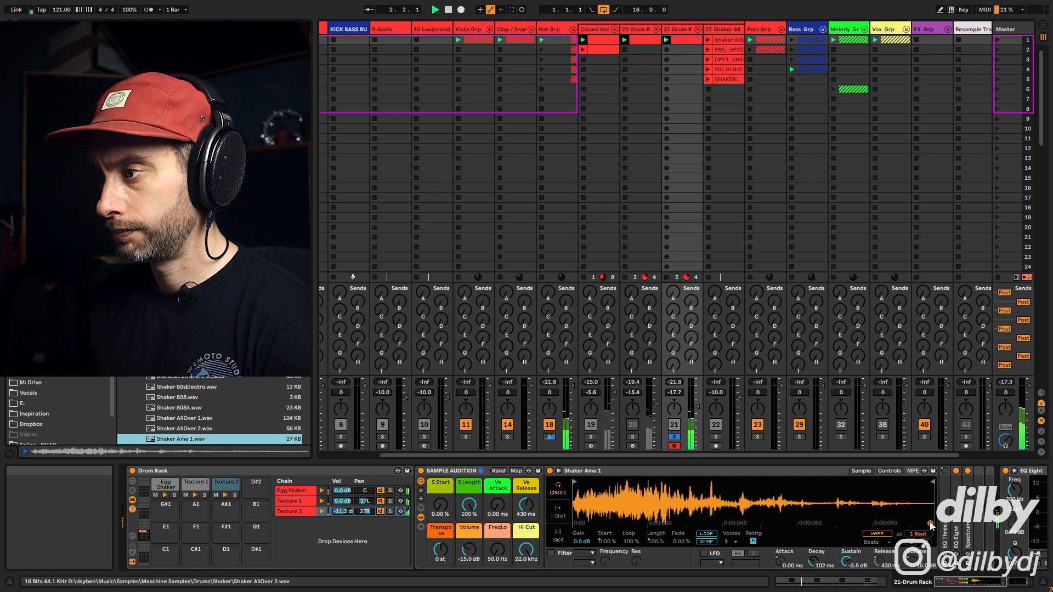
{"action": "left_click_drag", "start_coordinate": [342, 511], "coordinate": [343, 500]}
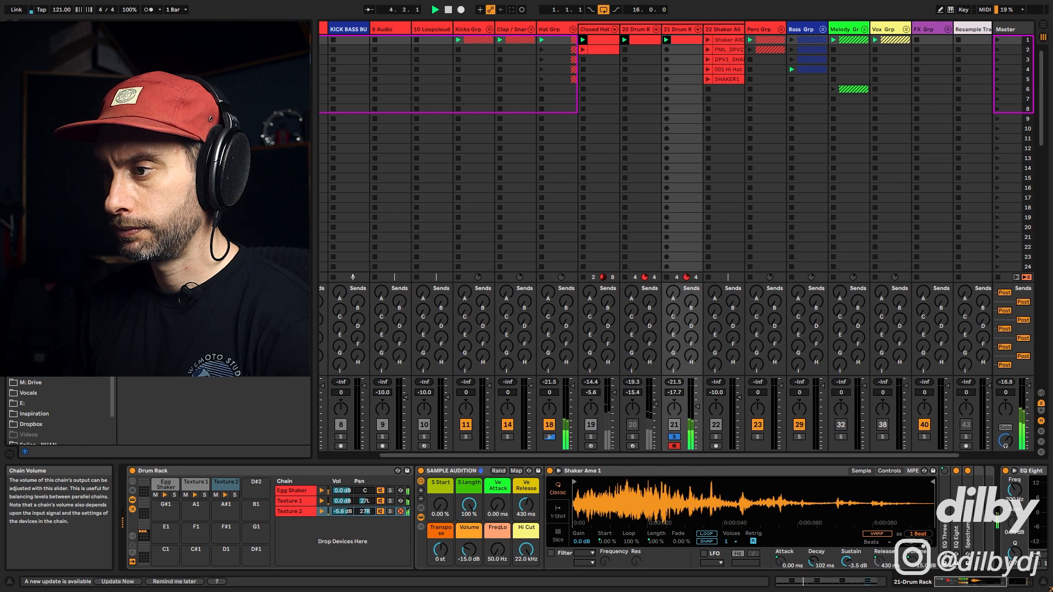
Step: Hot-swap Texture 1's sample, auditioning DPV1_SHAKER_DRY_006 and settling on DPV1_SHAKER_DRY_005
{"action": "left_click", "coordinate": [296, 502]}
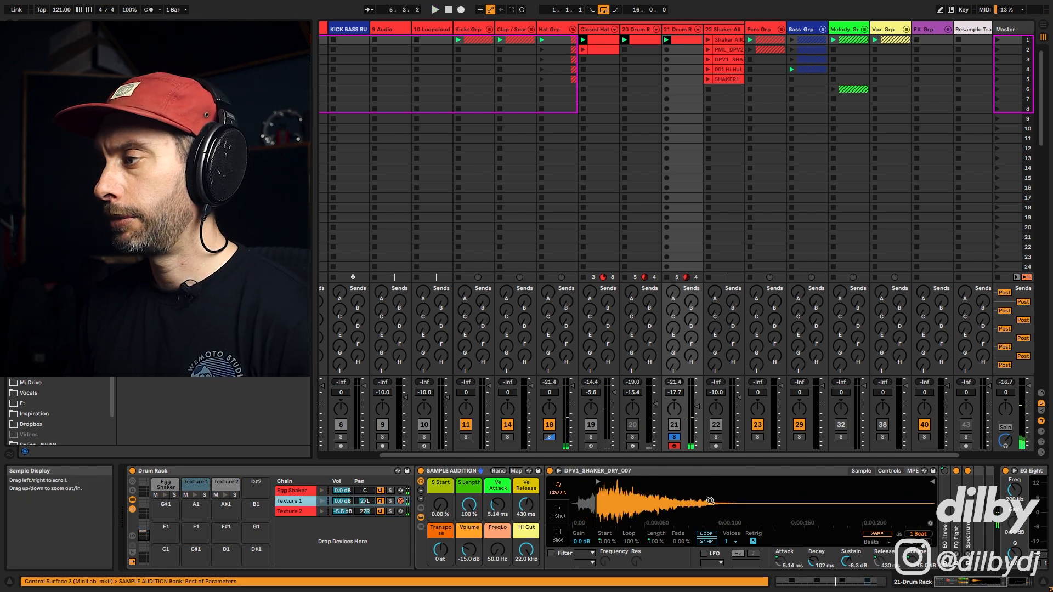
{"action": "left_click", "coordinate": [931, 523]}
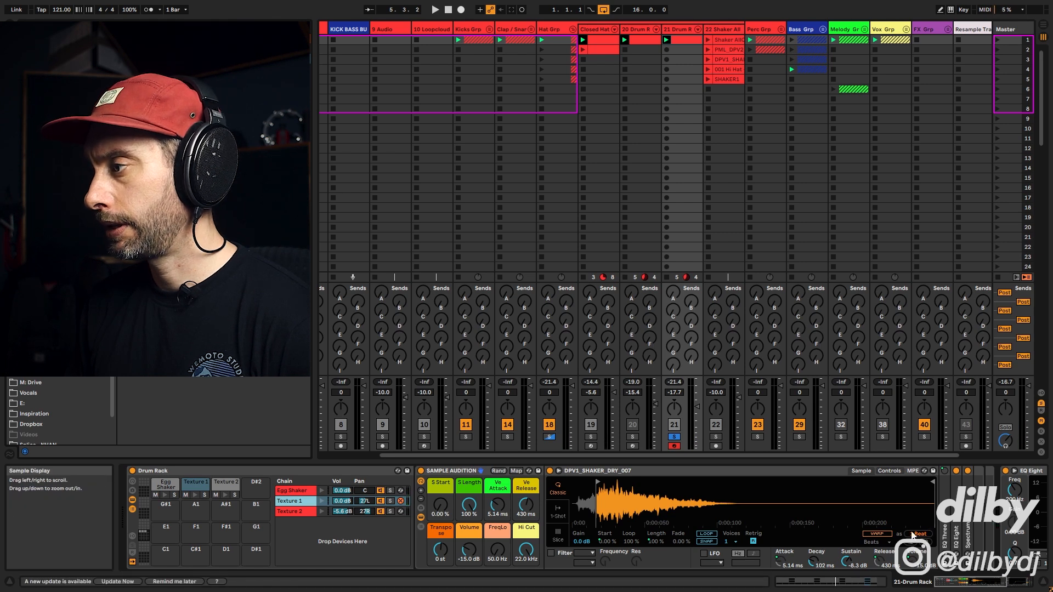
{"action": "key", "text": "Up"}
{"action": "key", "text": "Return"}
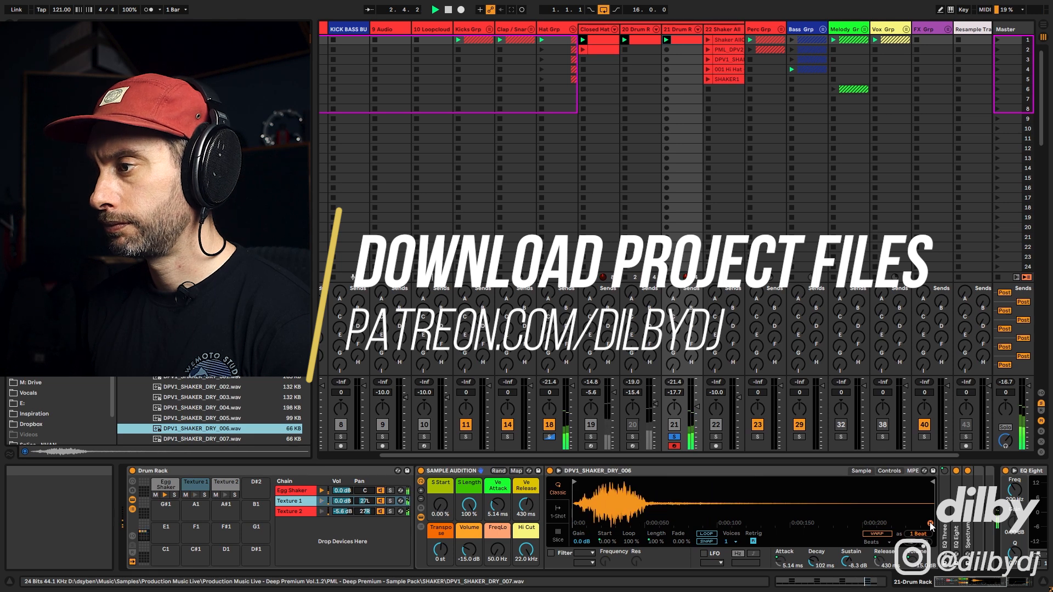
{"action": "key", "text": "Up"}
{"action": "key", "text": "Return"}
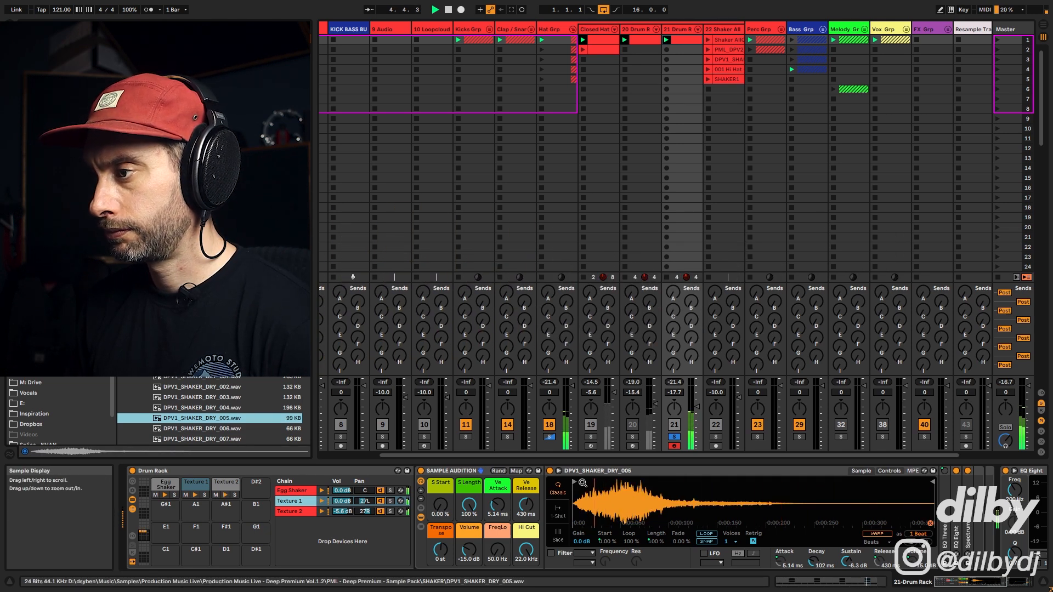
Step: Trim Texture 1's sample start to its main hit, with a 215 ms release and a chain volume of -5.0 dB
{"action": "left_click_drag", "start_coordinate": [576, 483], "coordinate": [610, 487]}
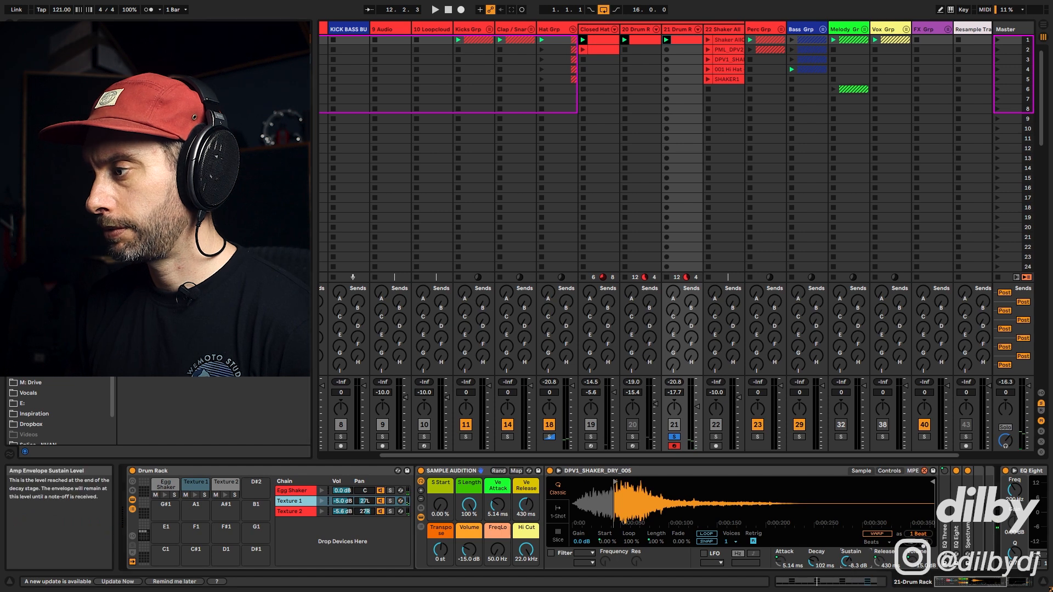
{"action": "left_click_drag", "start_coordinate": [526, 504], "coordinate": [526, 513]}
{"action": "key", "text": "space"}
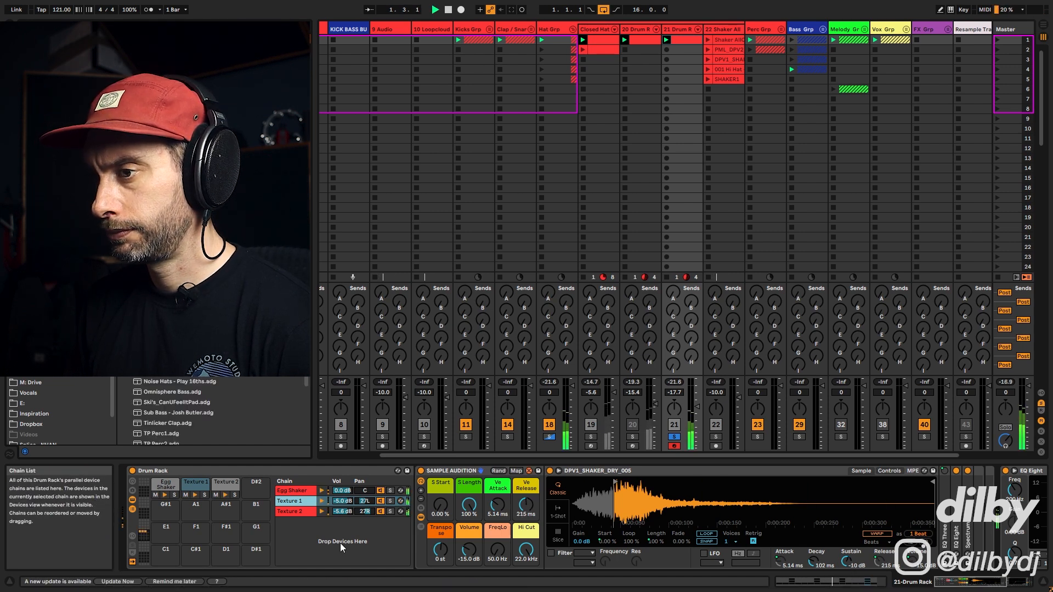
Step: Widen the textures by panning Texture 1 to 50L and Texture 2 to 50R, and listen to them
{"action": "left_click", "coordinate": [296, 513]}
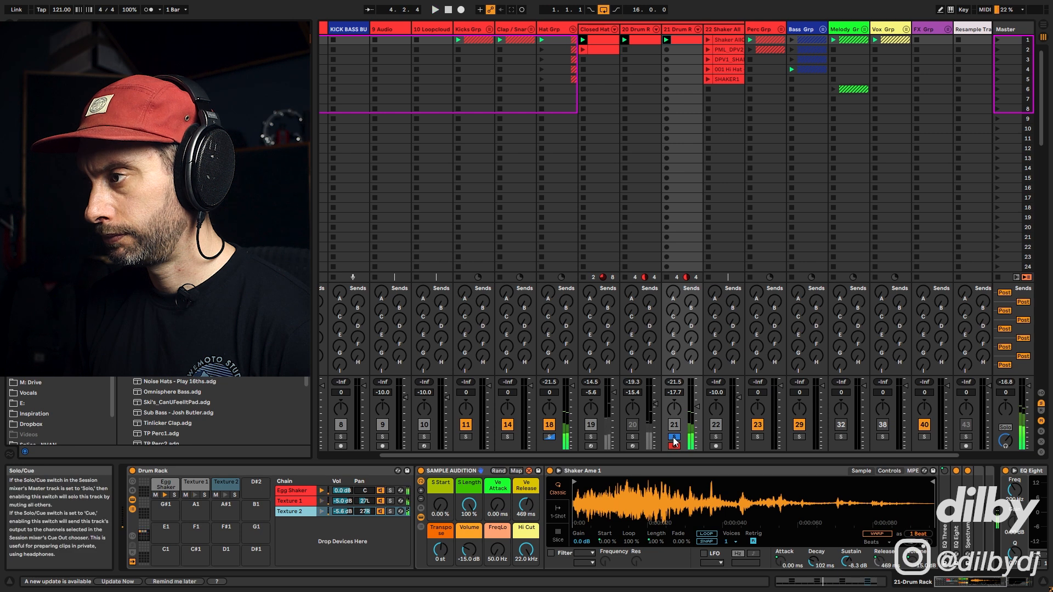
{"action": "key", "text": "space"}
{"action": "mouse_move", "coordinate": [367, 514]}
{"action": "left_mouse_down"}
{"action": "mouse_move", "coordinate": [368, 500]}
{"action": "mouse_move", "coordinate": [361, 516]}
{"action": "left_mouse_up"}
{"action": "key", "text": "space"}
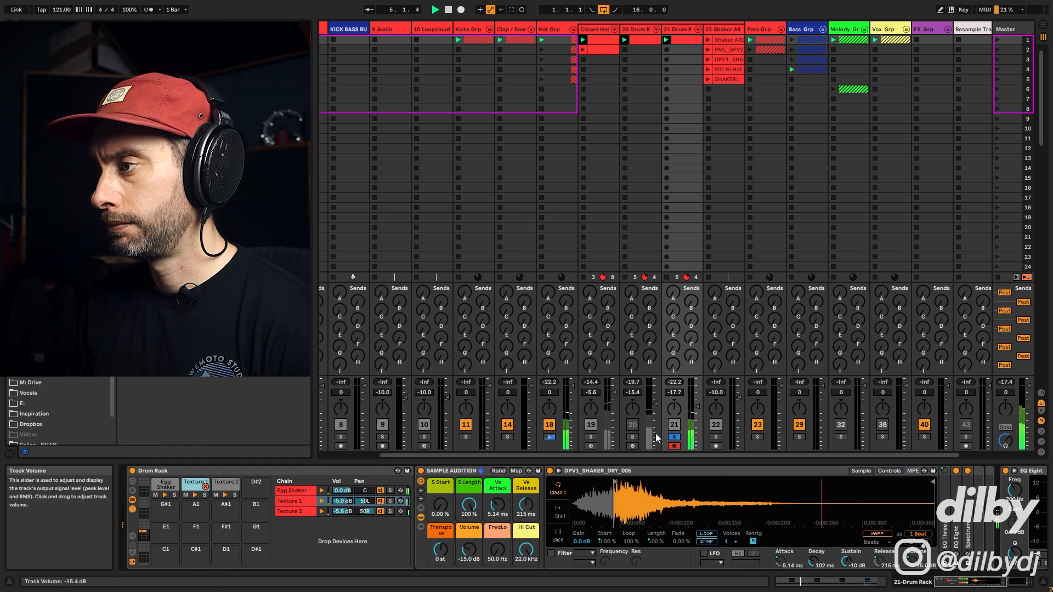
Step: Unsolo the egg-shaker track and set its volume to -16.3 dB against the full mix
{"action": "left_click", "coordinate": [675, 438]}
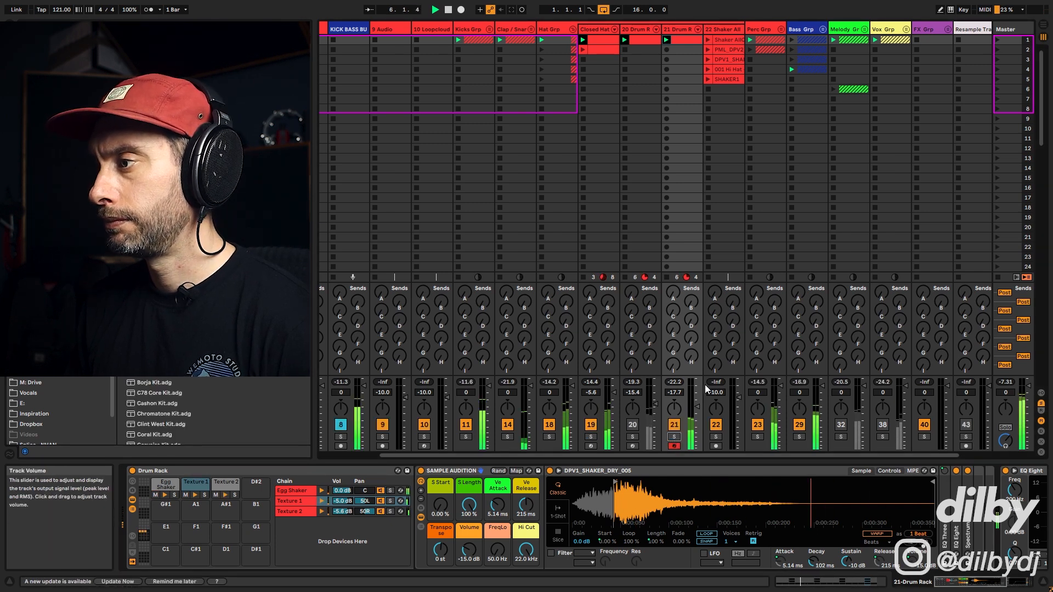
{"action": "left_click_drag", "start_coordinate": [697, 407], "coordinate": [698, 404]}
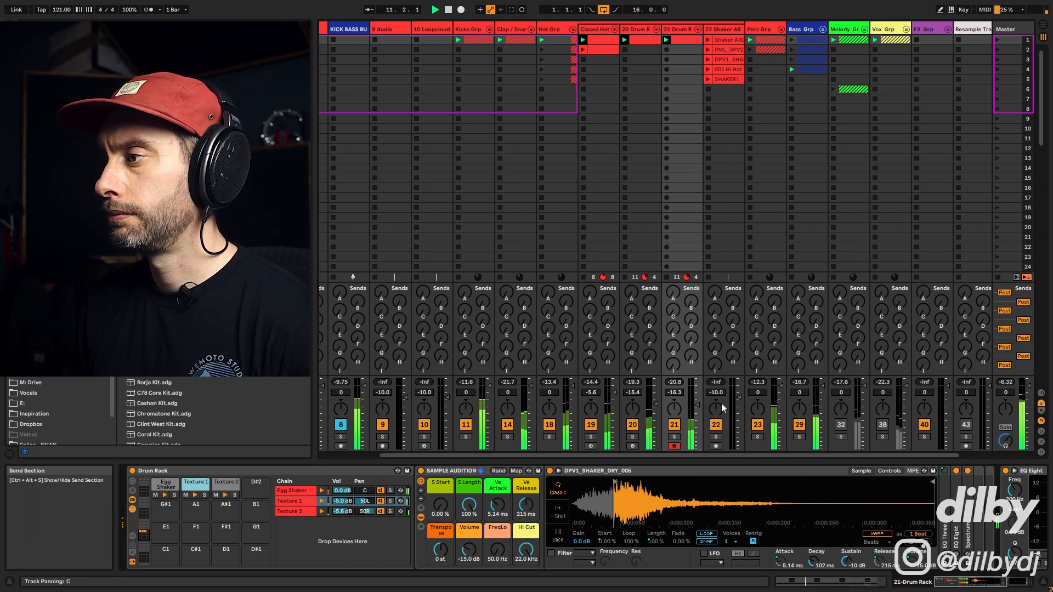
{"action": "key", "text": "space"}
Step: Add quieter notes to the egg-shaker clip: Texture 1 on beats 1 and 3, Texture 2 on beats 2 and 4
{"action": "double_click", "coordinate": [684, 40]}
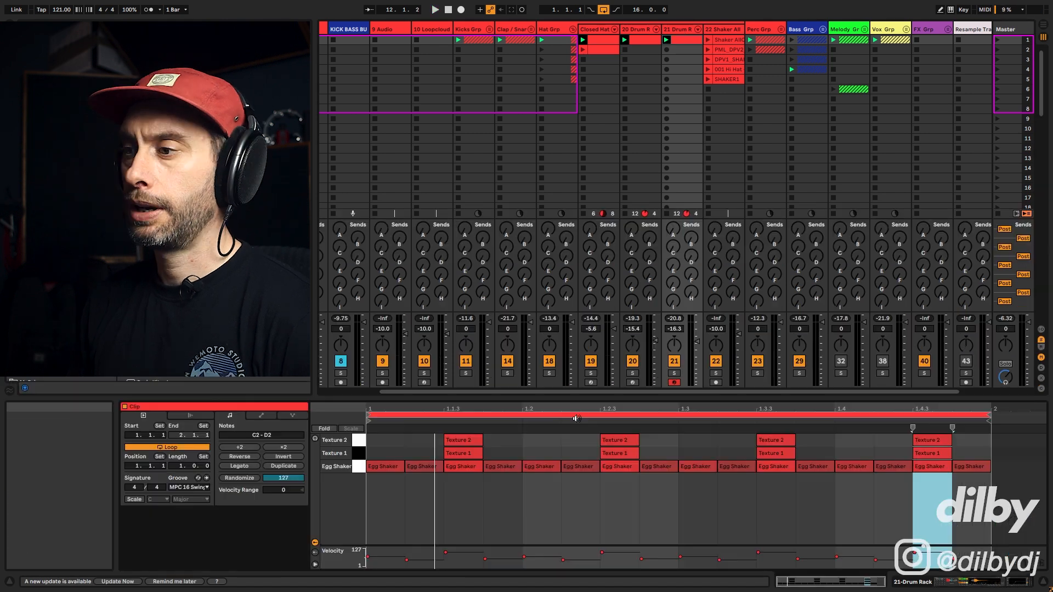
{"action": "left_click", "coordinate": [424, 466]}
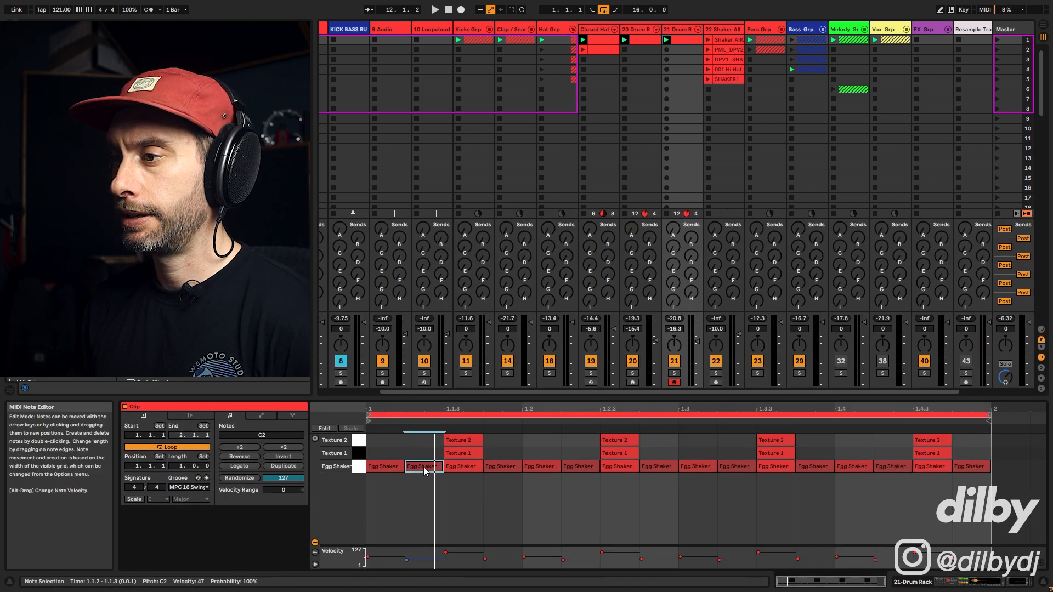
{"action": "left_click_drag", "start_coordinate": [425, 470], "coordinate": [568, 443]}
{"action": "left_click_drag", "start_coordinate": [674, 446], "coordinate": [854, 442]}
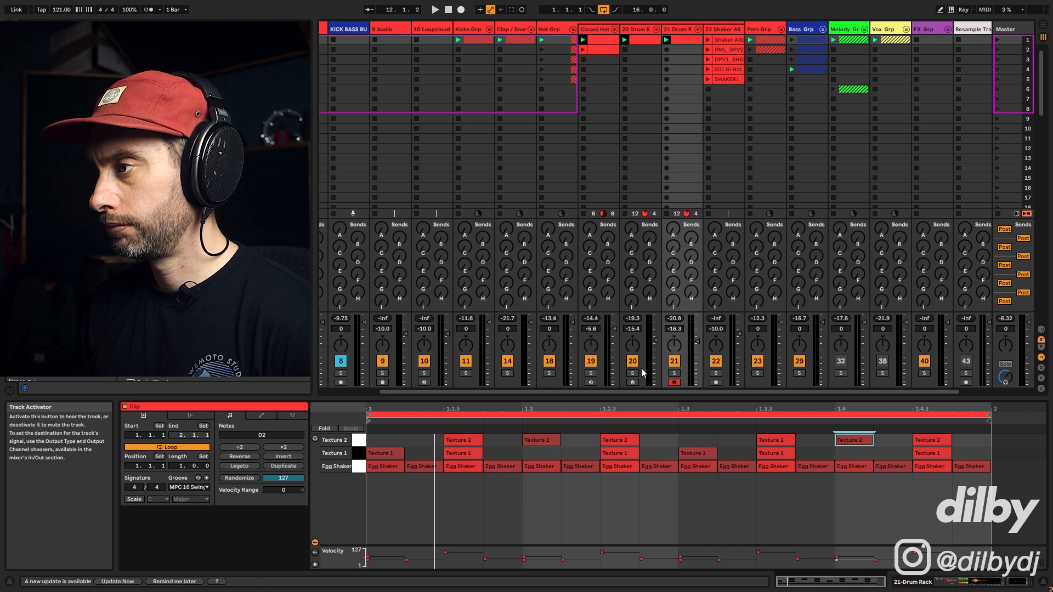
Step: Listen to the egg-shaker track soloed and in the full mix, and set its volume to -22.4 dB
{"action": "left_click", "coordinate": [675, 374]}
{"action": "key", "text": "space"}
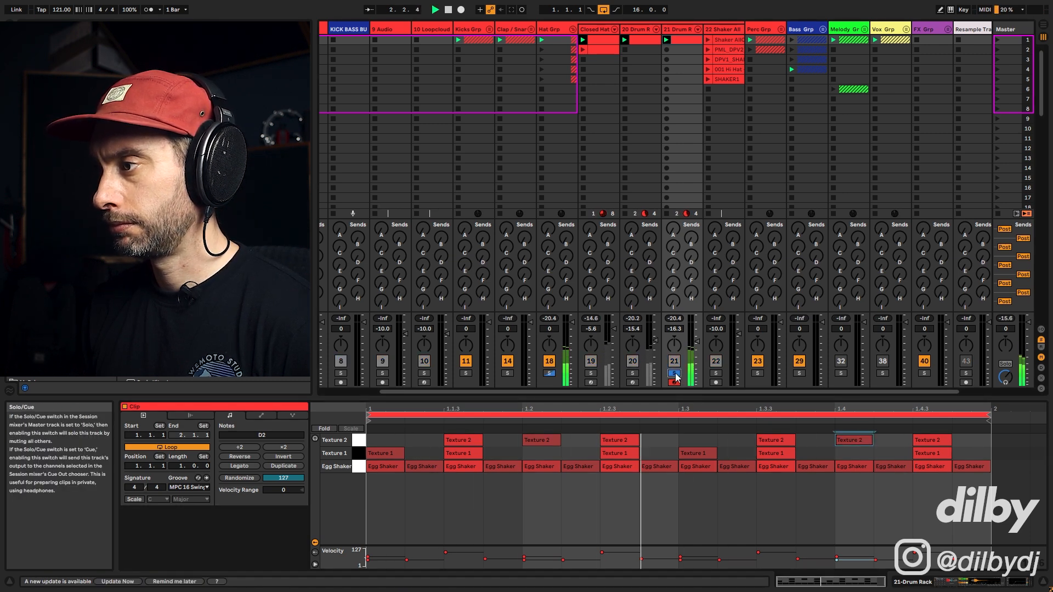
{"action": "left_click", "coordinate": [675, 374]}
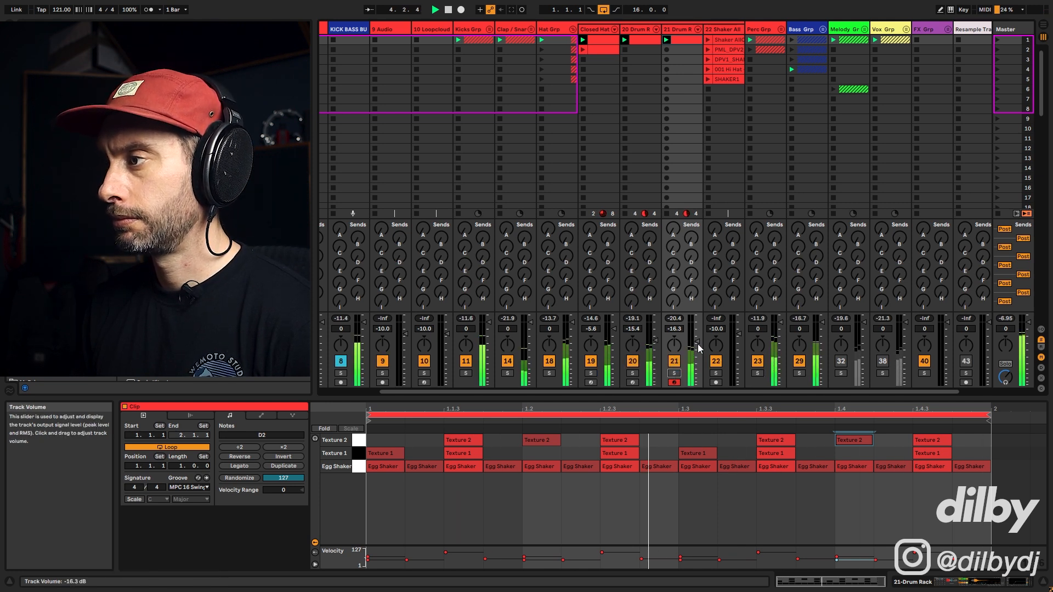
{"action": "mouse_move", "coordinate": [696, 356]}
{"action": "left_mouse_down"}
{"action": "mouse_move", "coordinate": [696, 365]}
{"action": "mouse_move", "coordinate": [698, 349]}
{"action": "left_mouse_up"}
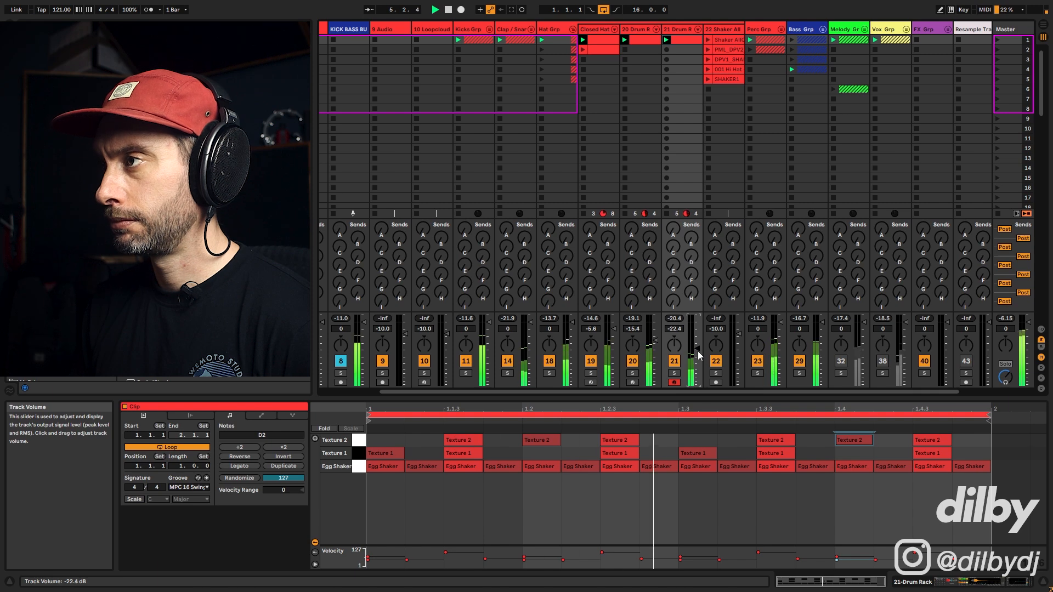
{"action": "key", "text": "space"}
Step: On the egg-shaker track's Glue Compressor, set the threshold to -17.1 dB and makeup to 1.59 dB, and enable soft clipping
{"action": "left_click", "coordinate": [684, 30]}
{"action": "double_click", "coordinate": [684, 31]}
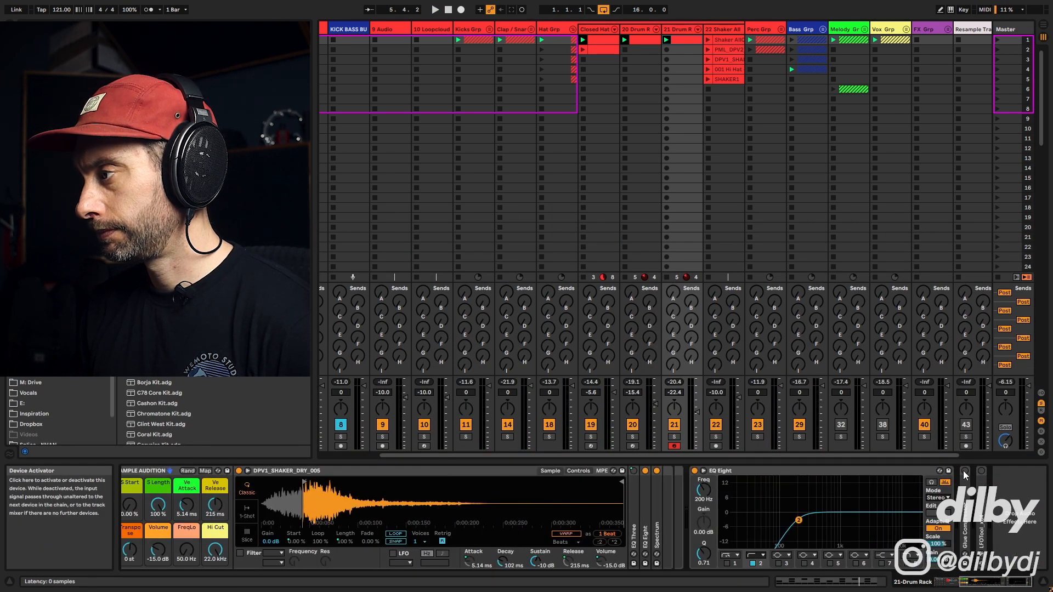
{"action": "double_click", "coordinate": [966, 492]}
{"action": "key", "text": "space"}
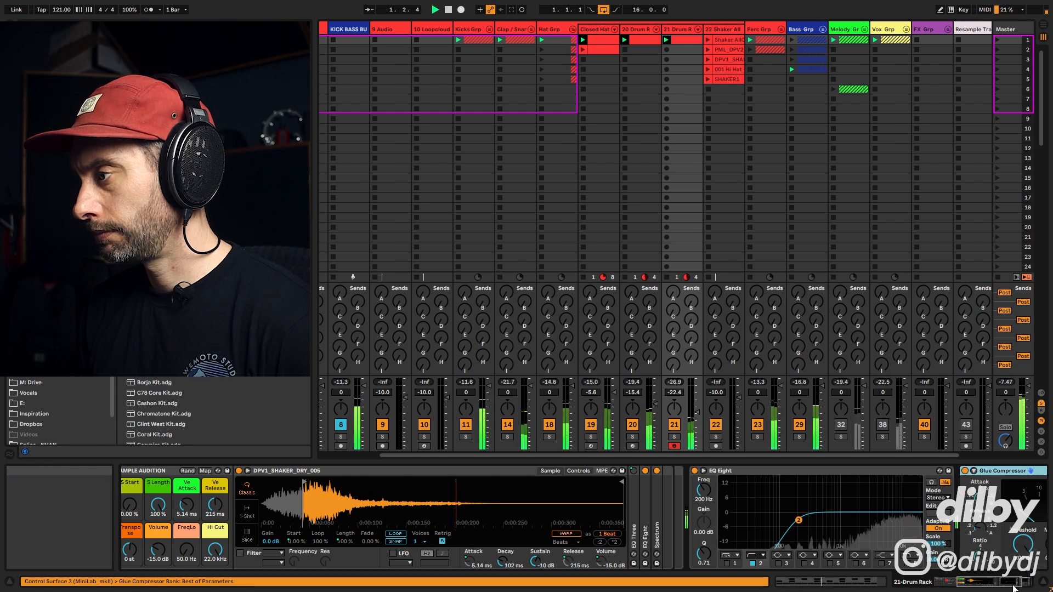
{"action": "left_click", "coordinate": [1000, 585]}
{"action": "left_click_drag", "start_coordinate": [880, 544], "coordinate": [880, 551]}
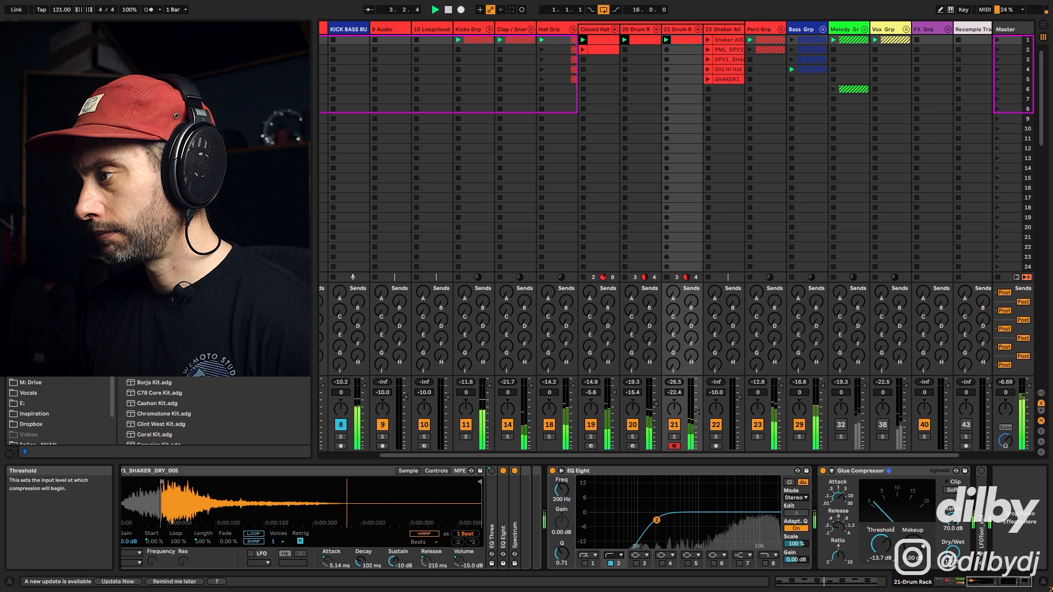
{"action": "left_click_drag", "start_coordinate": [912, 544], "coordinate": [913, 538]}
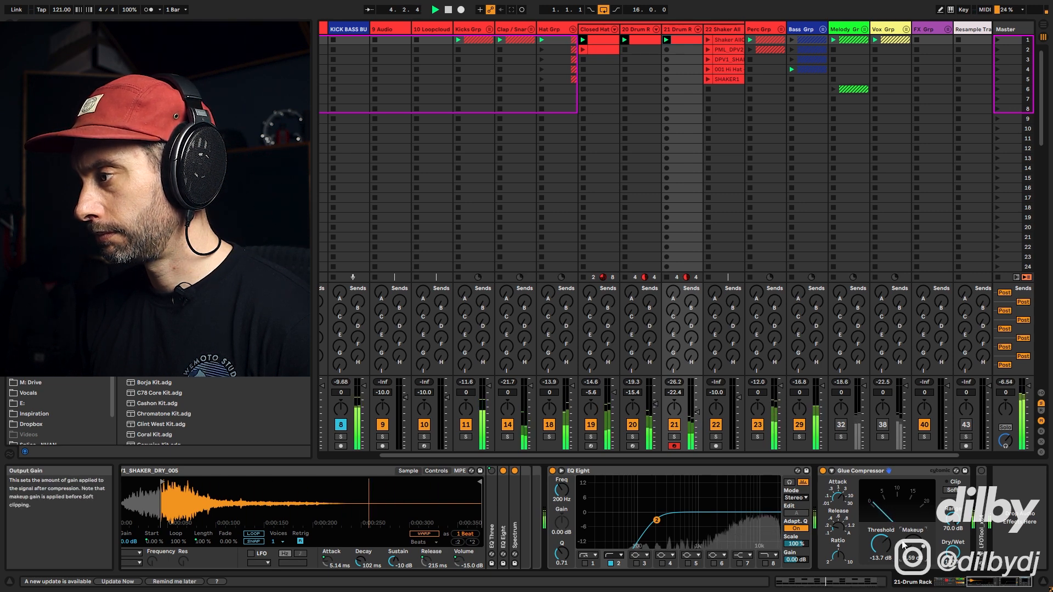
{"action": "left_click", "coordinate": [951, 491]}
{"action": "left_click_drag", "start_coordinate": [879, 552], "coordinate": [880, 560]}
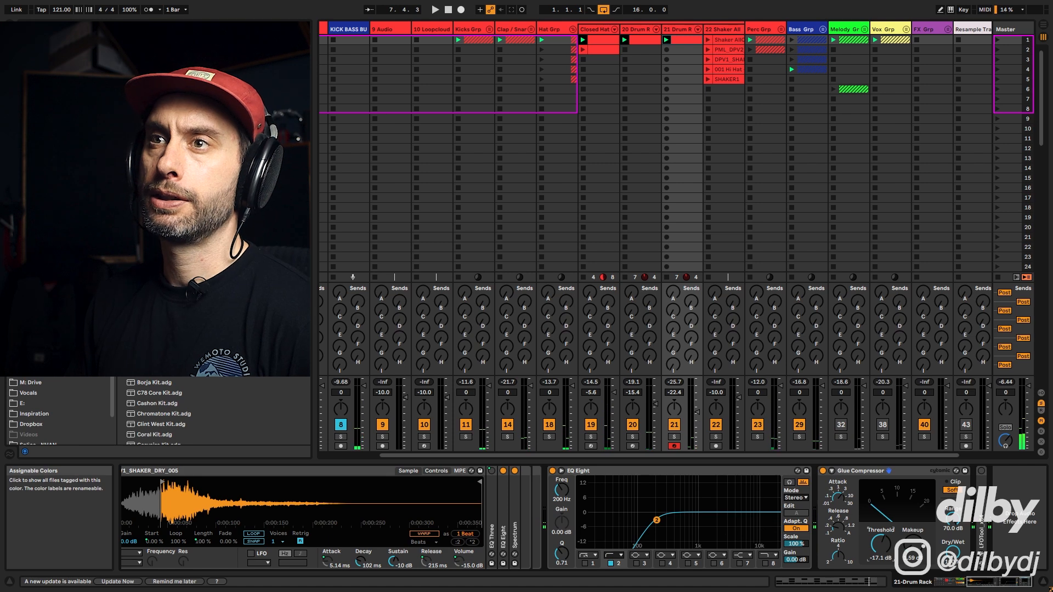
Step: Add a Saturator after the Glue Compressor with 9.14 dB drive and -10.0 dB output, and compare it bypassed
{"action": "left_click", "coordinate": [33, 62]}
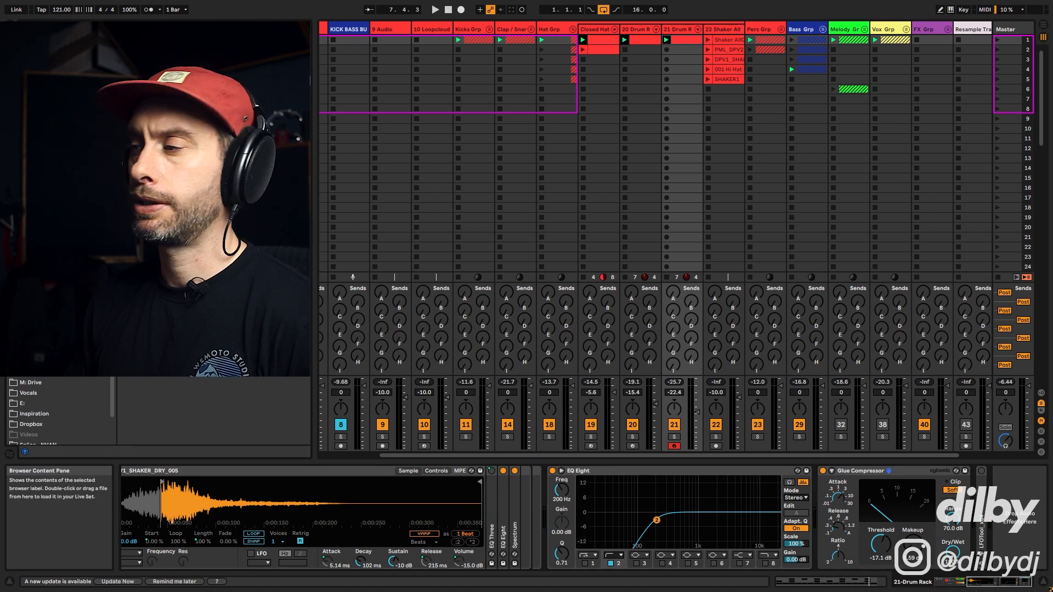
{"action": "left_click", "coordinate": [986, 589]}
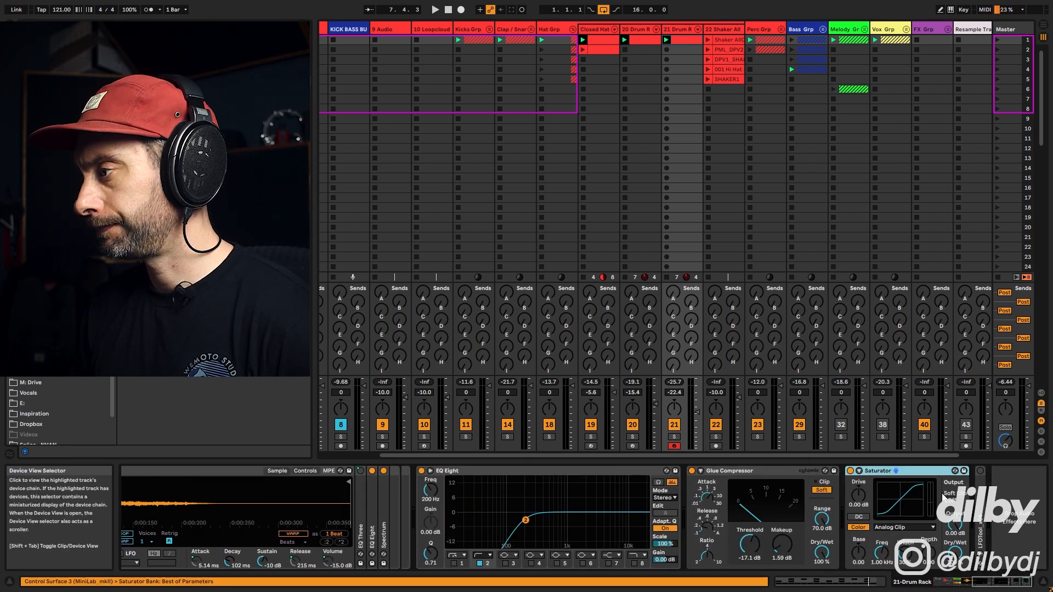
{"action": "key", "text": "space"}
{"action": "left_click_drag", "start_coordinate": [860, 498], "coordinate": [860, 487]}
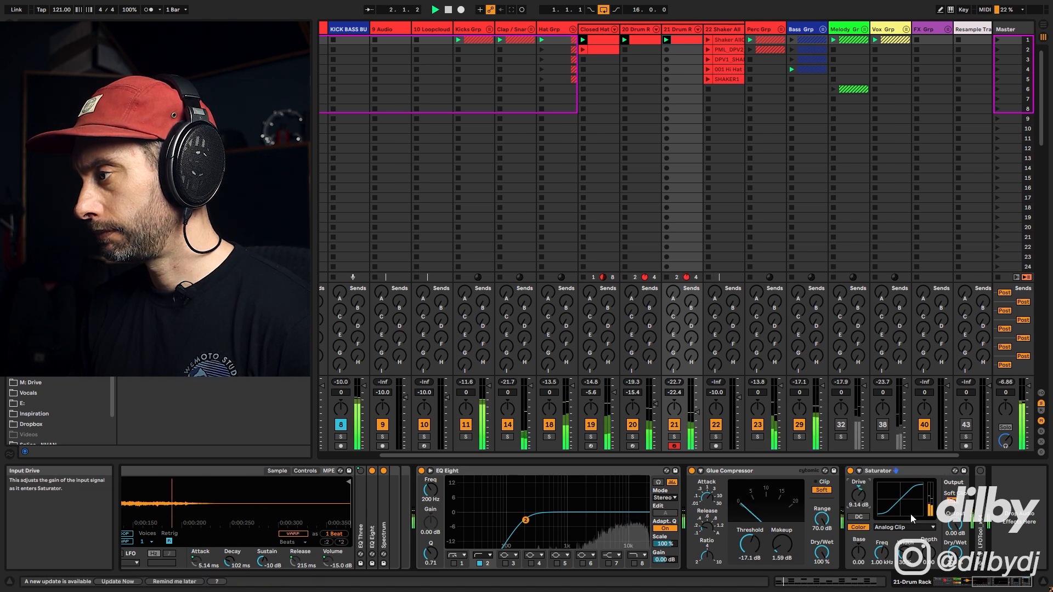
{"action": "left_click_drag", "start_coordinate": [960, 522], "coordinate": [959, 535]}
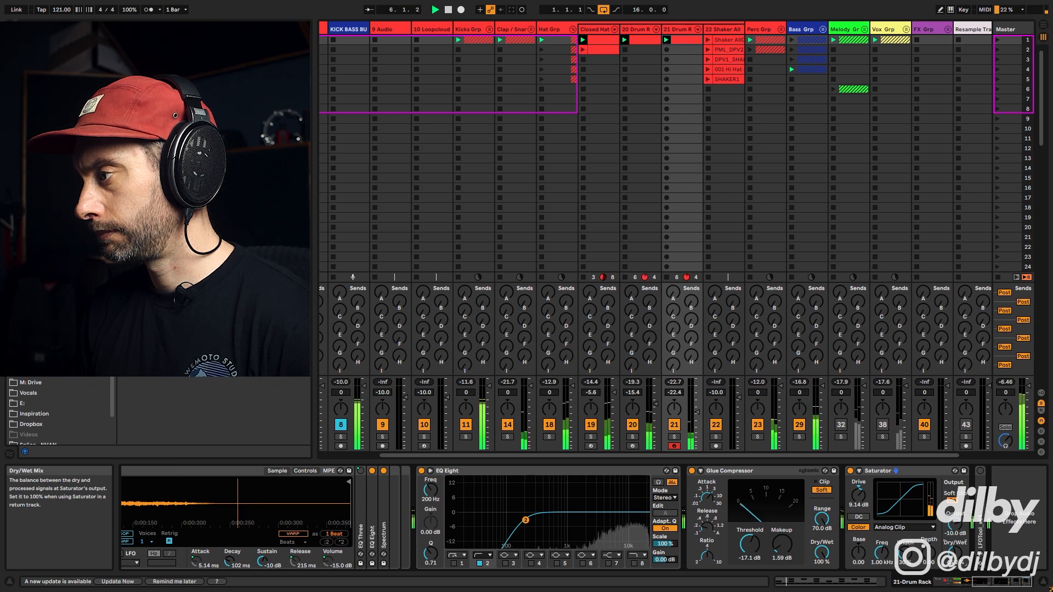
{"action": "left_click", "coordinate": [850, 471]}
{"action": "left_click", "coordinate": [851, 472]}
Step: Group EQ Eight, Glue Compressor and Saturator into a rack, compare it bypassed in the mix, and set the Saturator output to -7.14 dB
{"action": "left_click", "coordinate": [872, 471]}
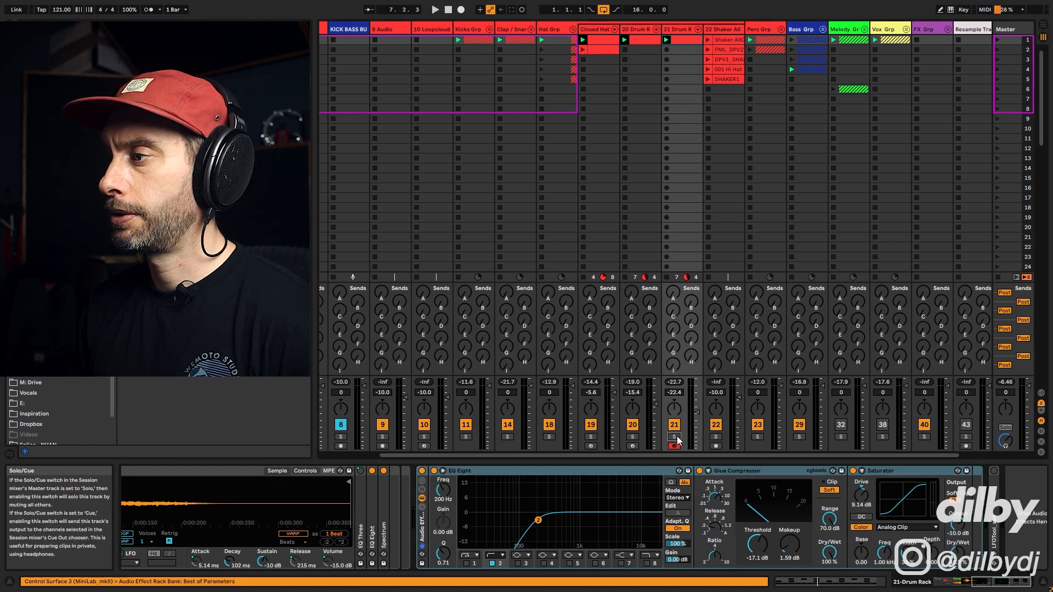
{"action": "left_click", "coordinate": [675, 438]}
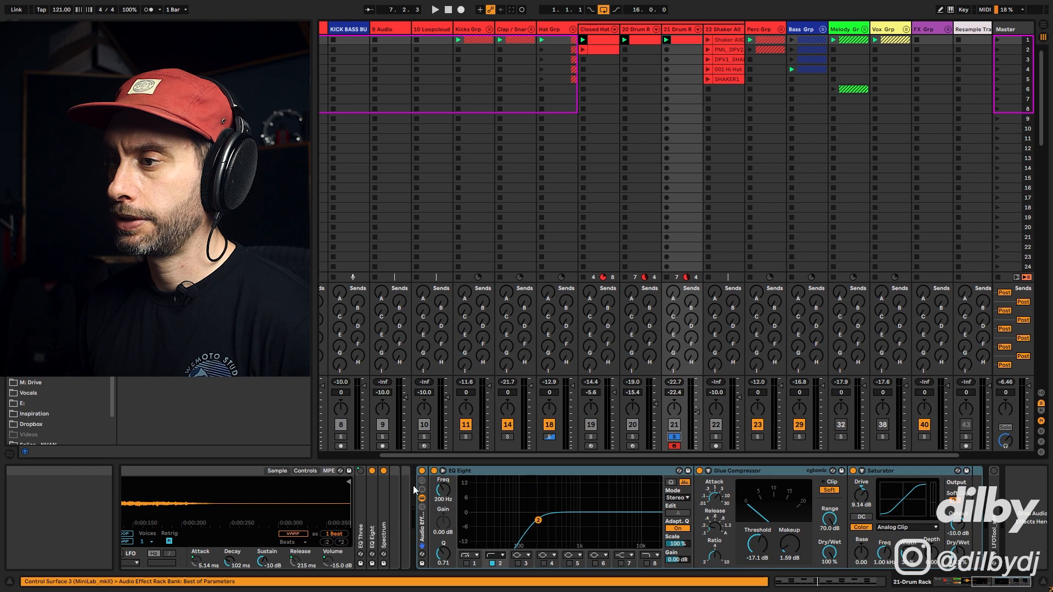
{"action": "left_click", "coordinate": [675, 438]}
{"action": "key", "text": "space"}
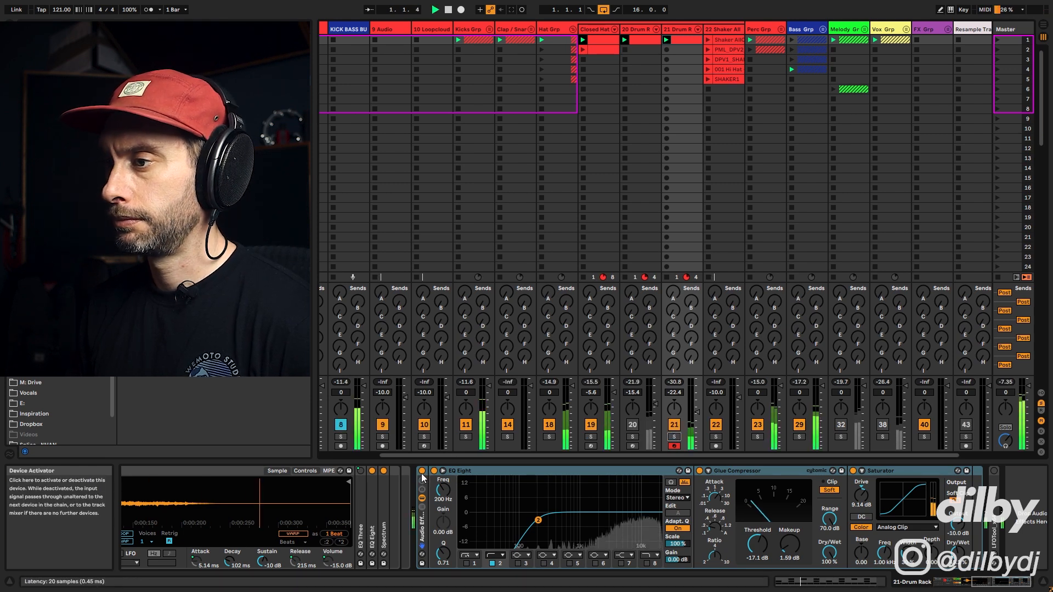
{"action": "left_click", "coordinate": [421, 472]}
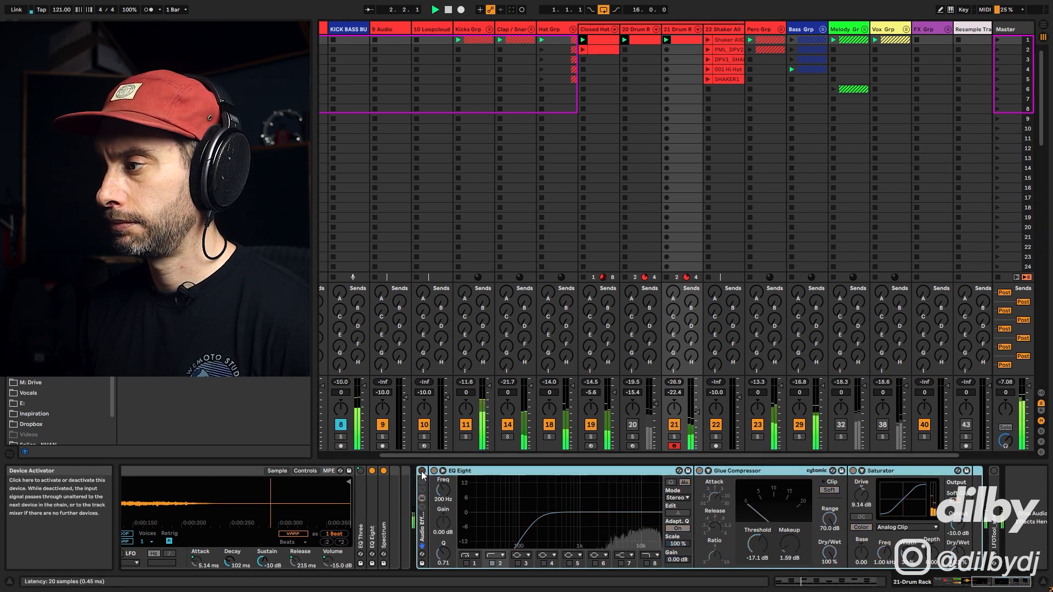
{"action": "left_click", "coordinate": [421, 471]}
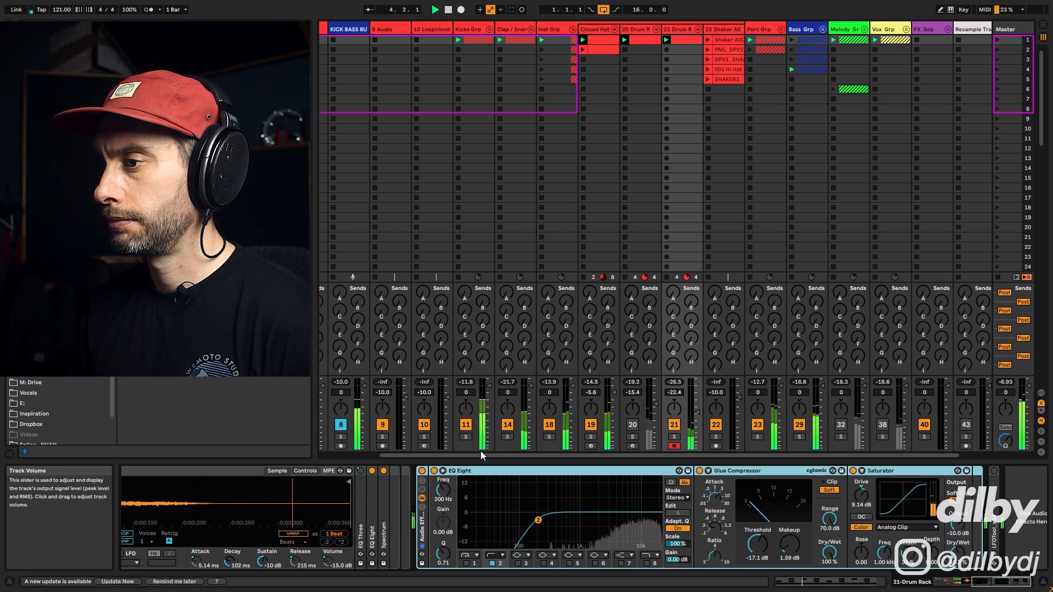
{"action": "left_click", "coordinate": [421, 471]}
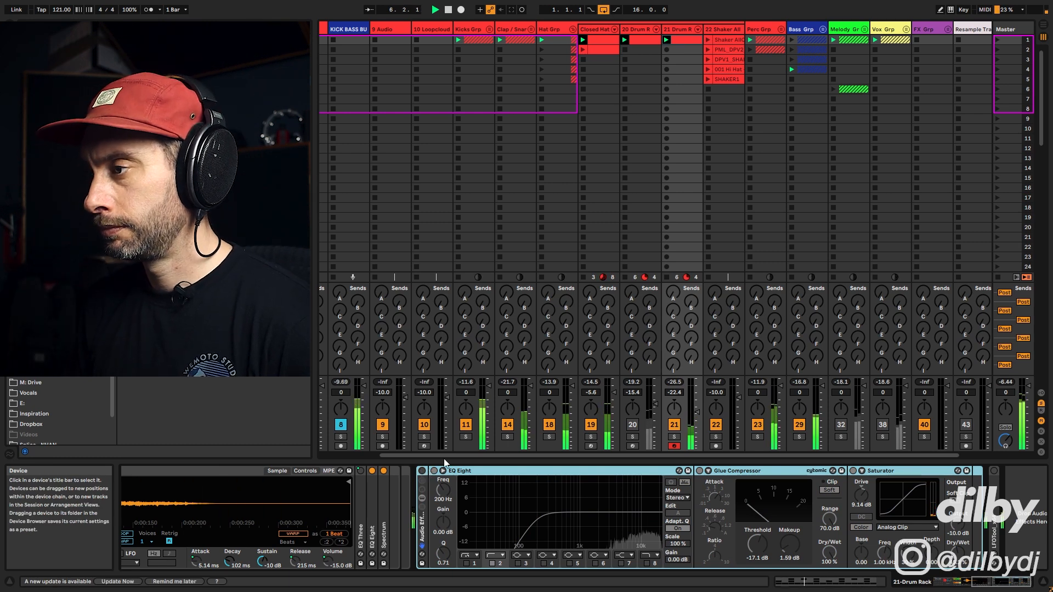
{"action": "left_click", "coordinate": [422, 472]}
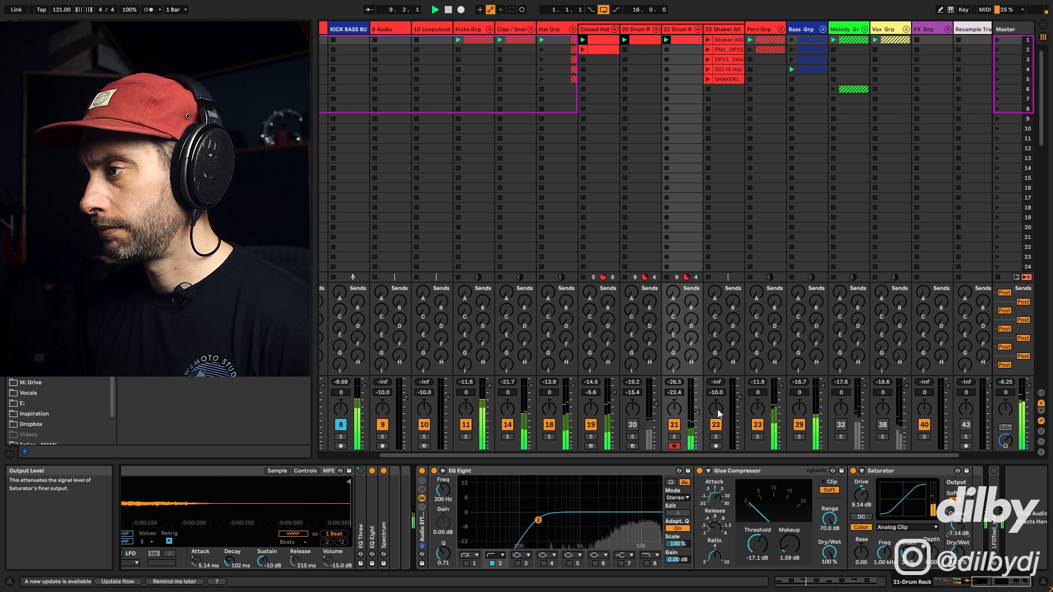
Step: Unmute track 20 and set the volume of track 20 to -17.3 dB and track 21 to -19.0 dB
{"action": "left_click", "coordinate": [633, 425]}
{"action": "left_click_drag", "start_coordinate": [656, 405], "coordinate": [697, 409]}
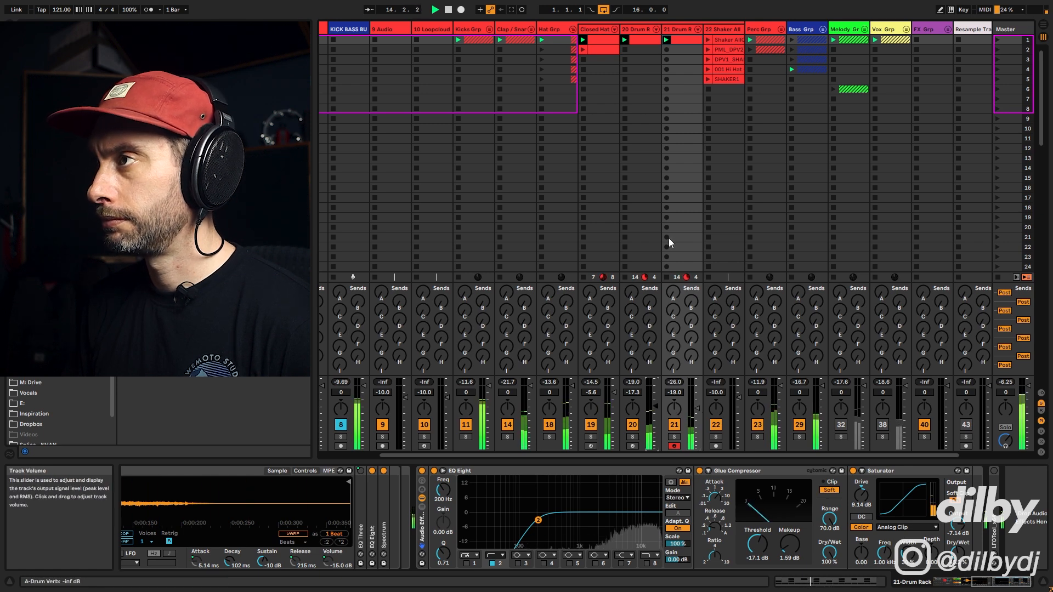
Step: Slightly raise the velocity of all Open notes in track 20's shaker clip while listening to the mix
{"action": "double_click", "coordinate": [646, 38]}
{"action": "left_click_drag", "start_coordinate": [444, 469], "coordinate": [983, 474]}
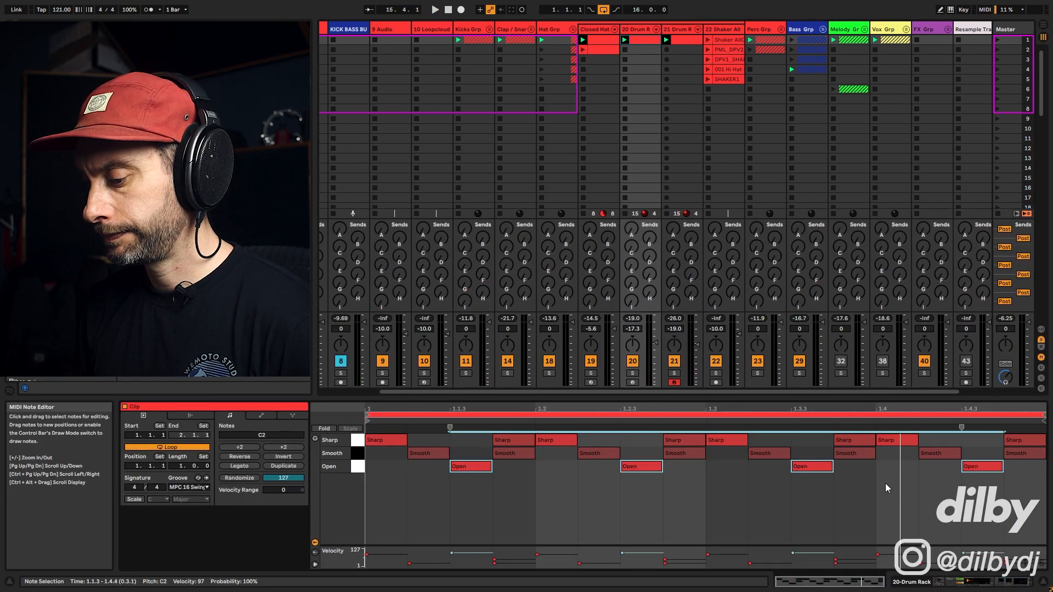
{"action": "key", "text": "space"}
{"action": "left_click_drag", "start_coordinate": [451, 554], "coordinate": [451, 553]}
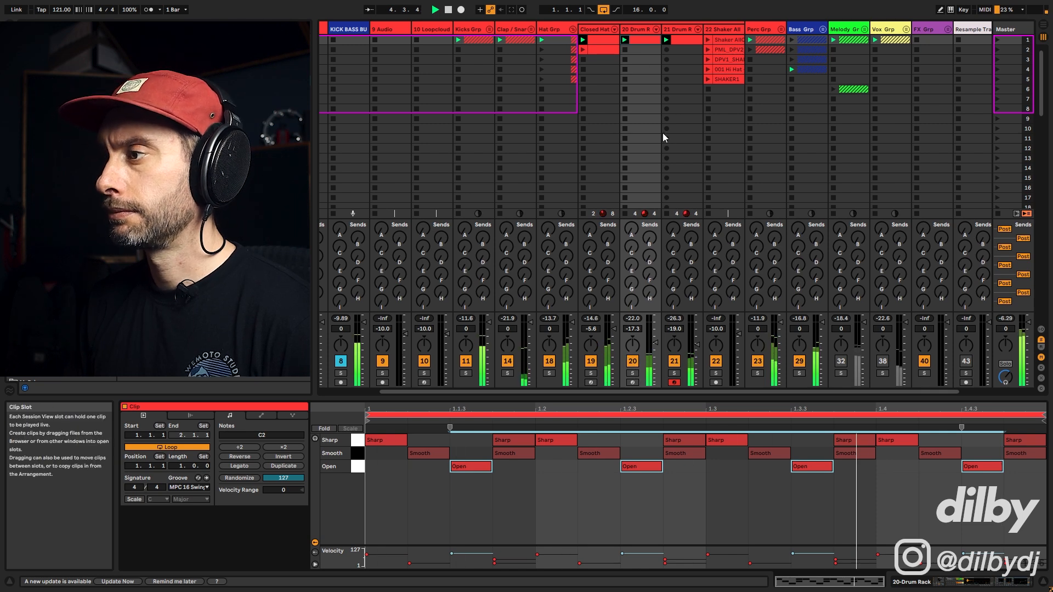
Step: Mute both shaker tracks during playback and bring them back one at a time to hear each one's contribution
{"action": "left_click", "coordinate": [632, 364]}
{"action": "left_click", "coordinate": [674, 362]}
{"action": "key", "text": "space"}
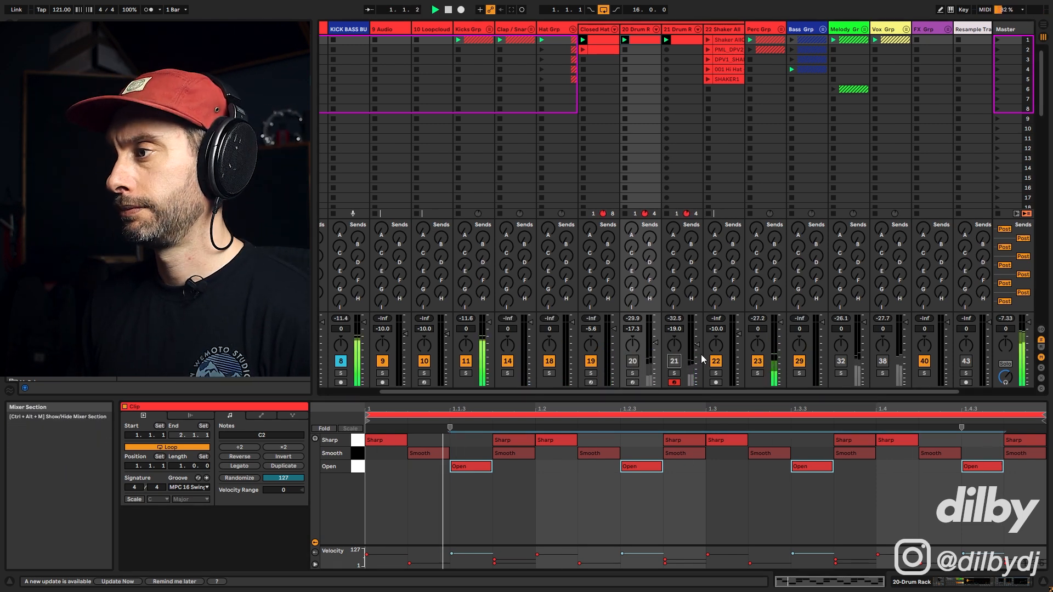
{"action": "left_click", "coordinate": [674, 362]}
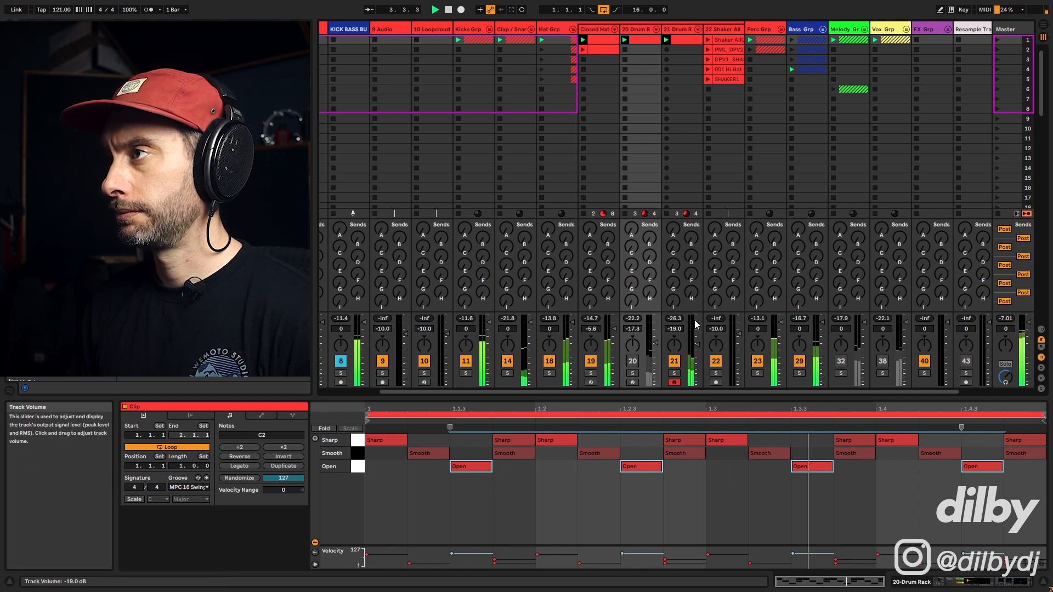
{"action": "left_click", "coordinate": [633, 362]}
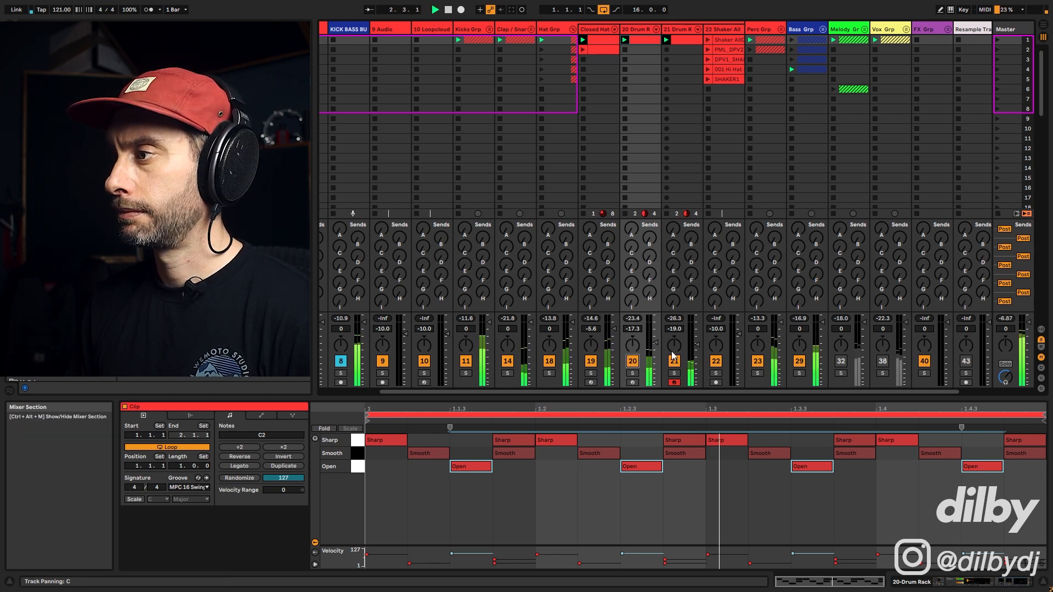
Step: Enable LFOTool on the egg-shaker track and open its window to check the volume shaping during playback
{"action": "double_click", "coordinate": [681, 35]}
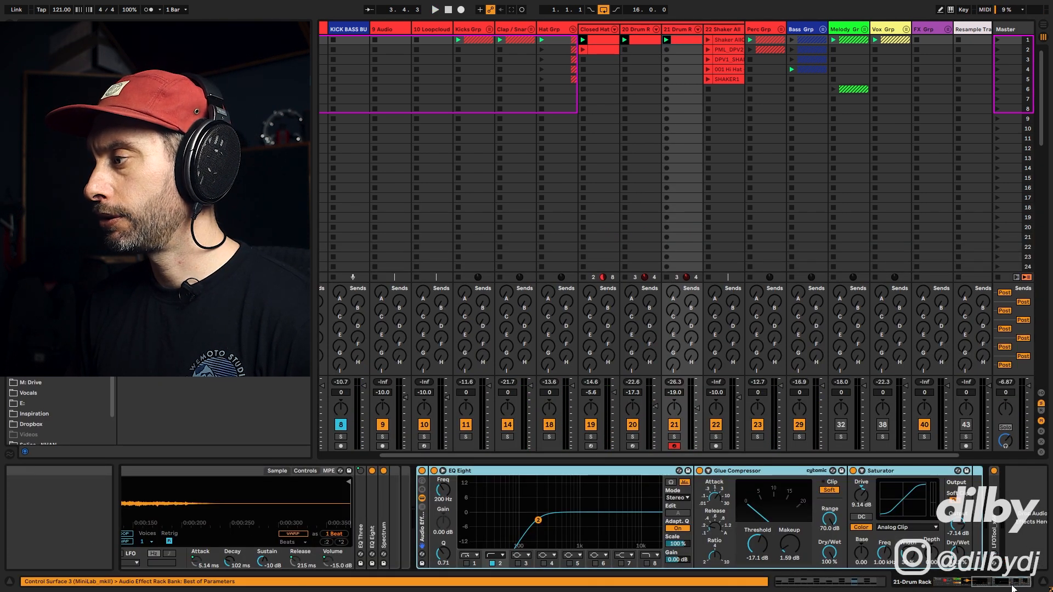
{"action": "left_click", "coordinate": [995, 554]}
{"action": "key", "text": "space"}
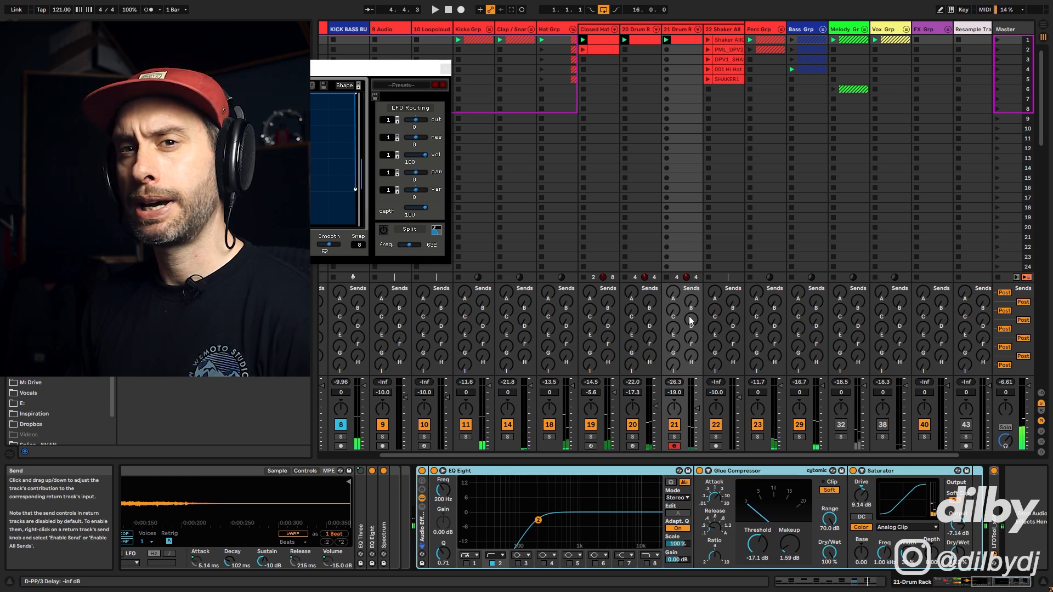
{"action": "left_click", "coordinate": [689, 68]}
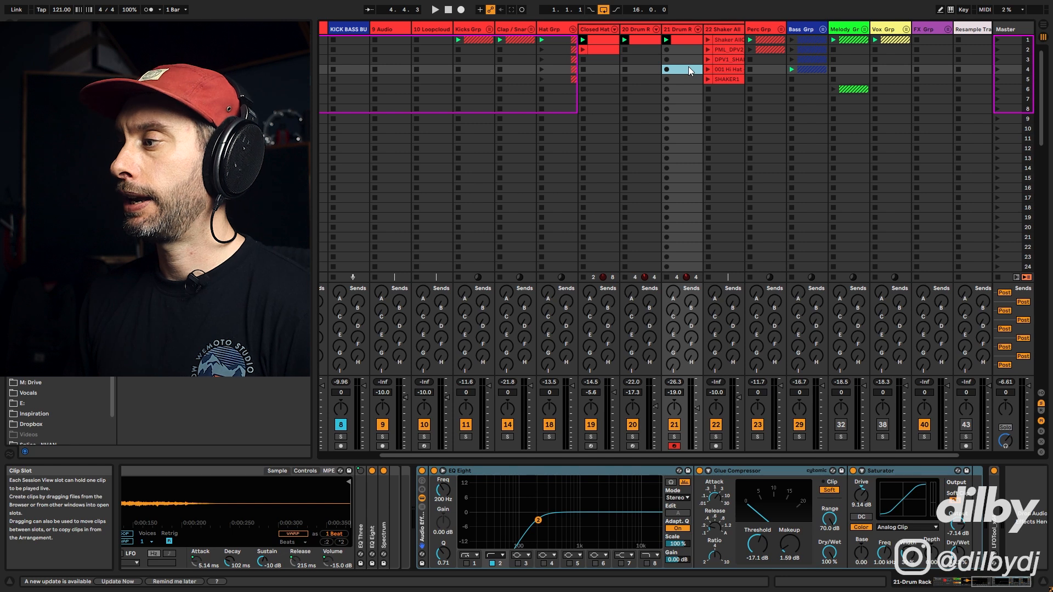
Step: Unmute the melody and vox groups and rebalance the shakers, with track 20 at -13.0 dB and track 21 at -15.0 dB
{"action": "left_click", "coordinate": [841, 425]}
{"action": "left_click", "coordinate": [884, 425]}
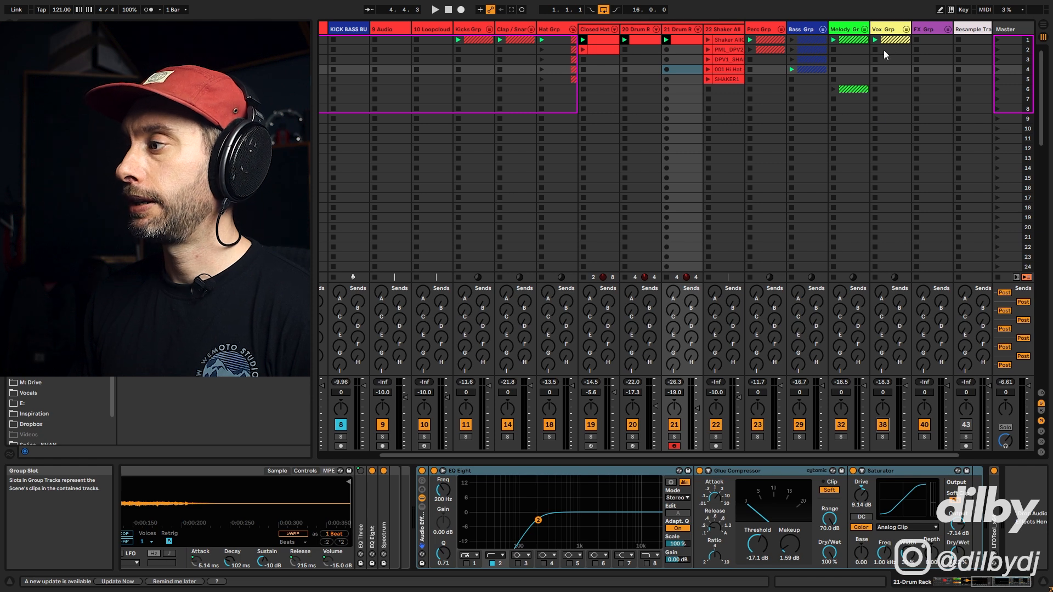
{"action": "key", "text": "space"}
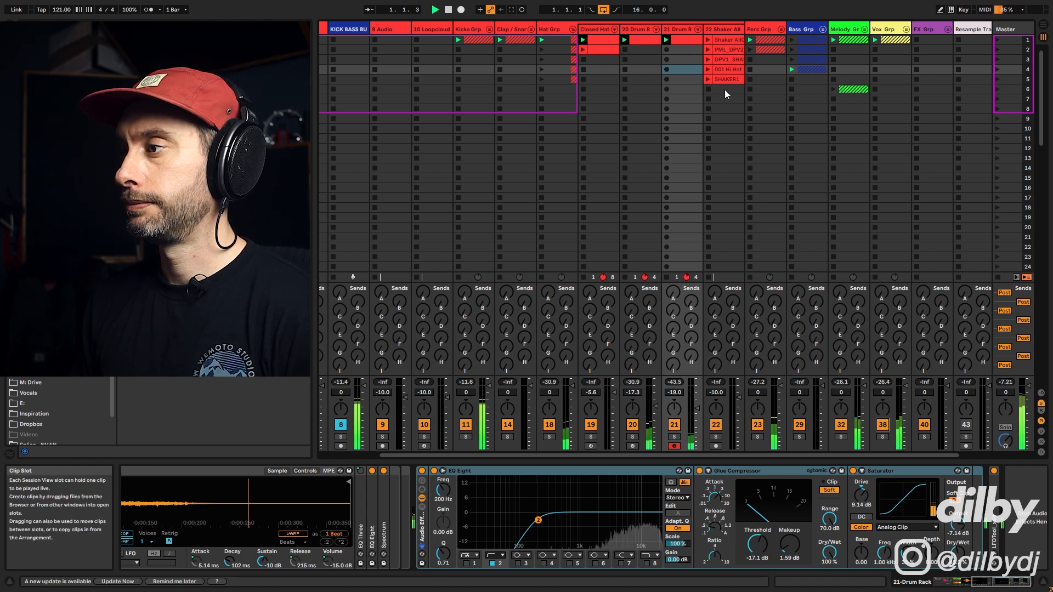
{"action": "left_click_drag", "start_coordinate": [656, 407], "coordinate": [656, 406]}
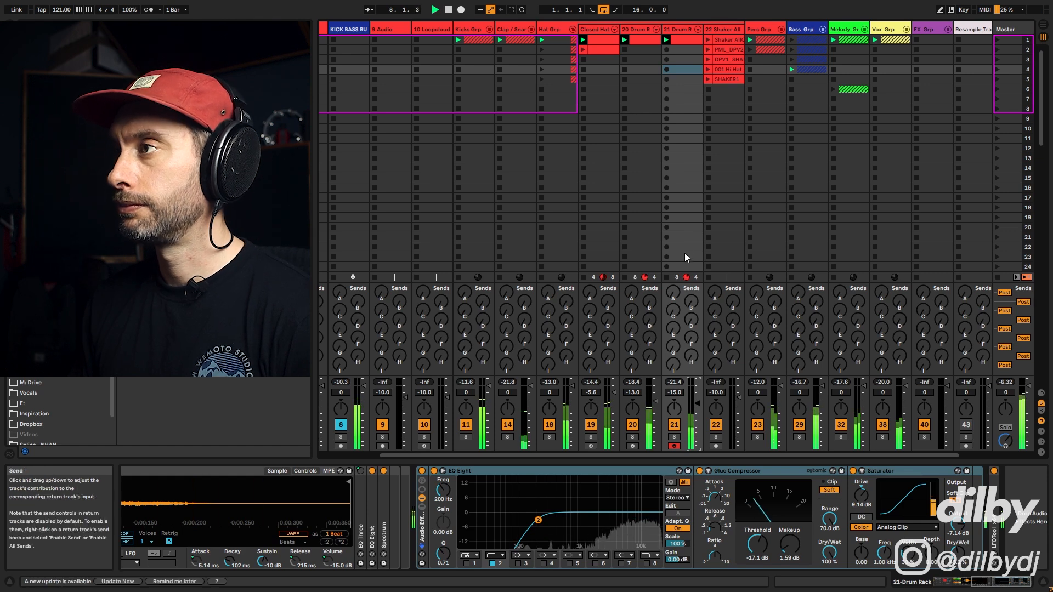
Step: Compare the full mix with the two shaker tracks muted and unmuted
{"action": "left_click", "coordinate": [633, 425]}
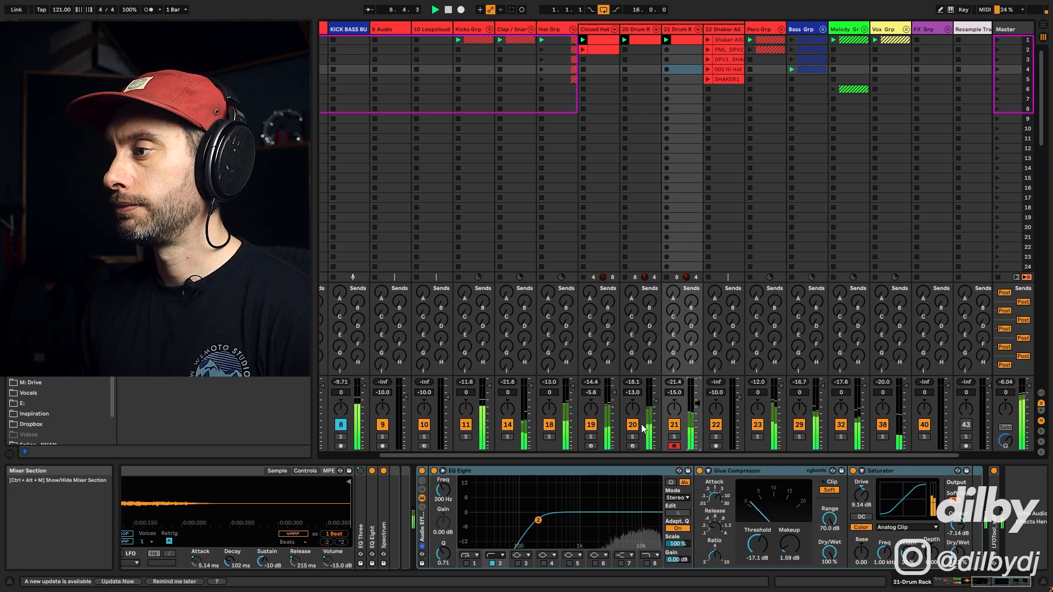
{"action": "left_click", "coordinate": [676, 427]}
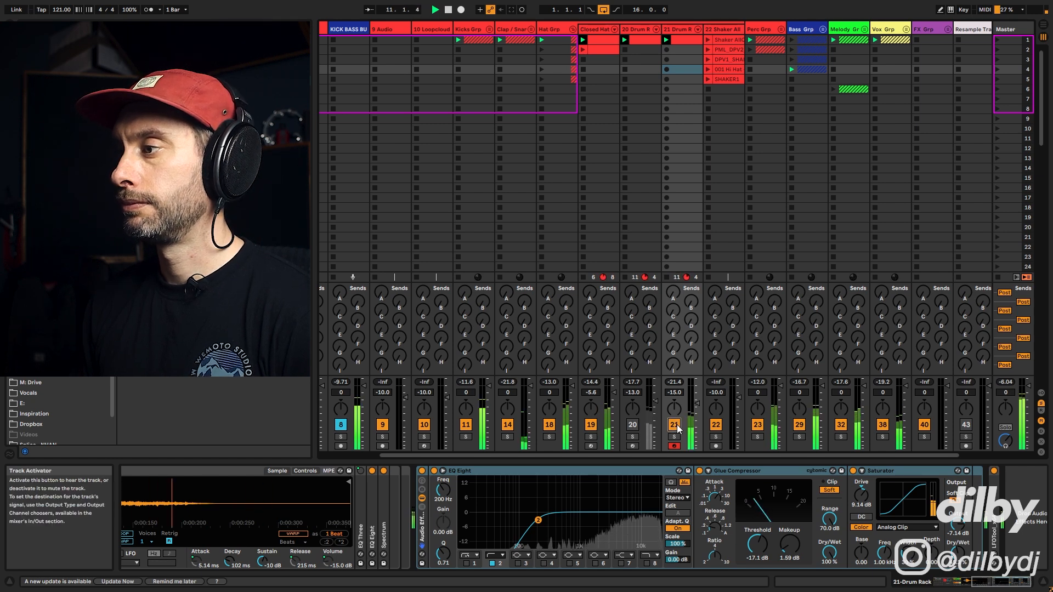
{"action": "left_click", "coordinate": [633, 426]}
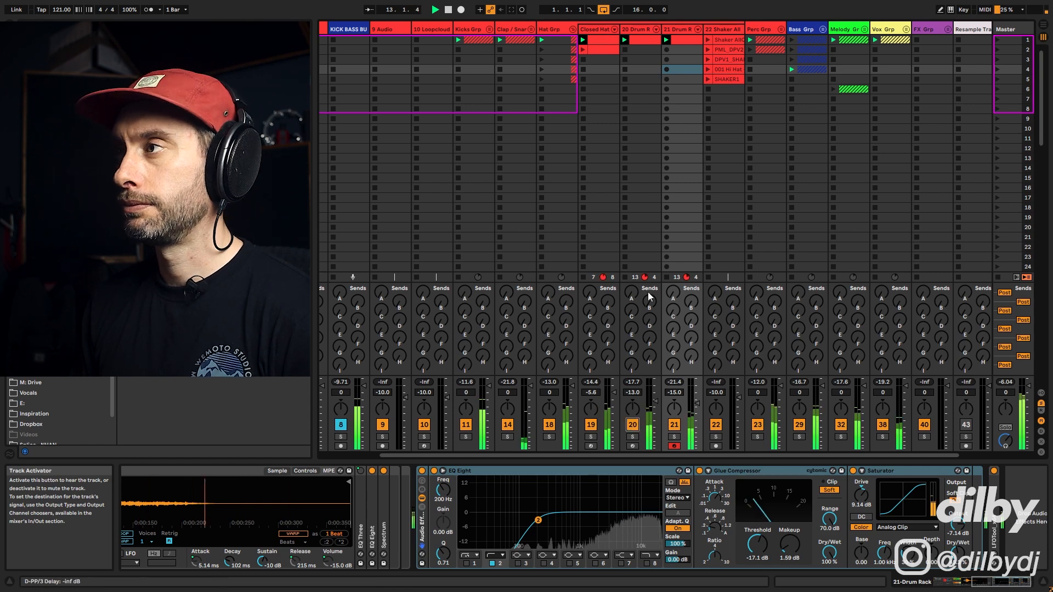
Step: Solo the egg-shaker track and enable its velocity randomizer with Random at 9, listening to the result
{"action": "left_click", "coordinate": [676, 438]}
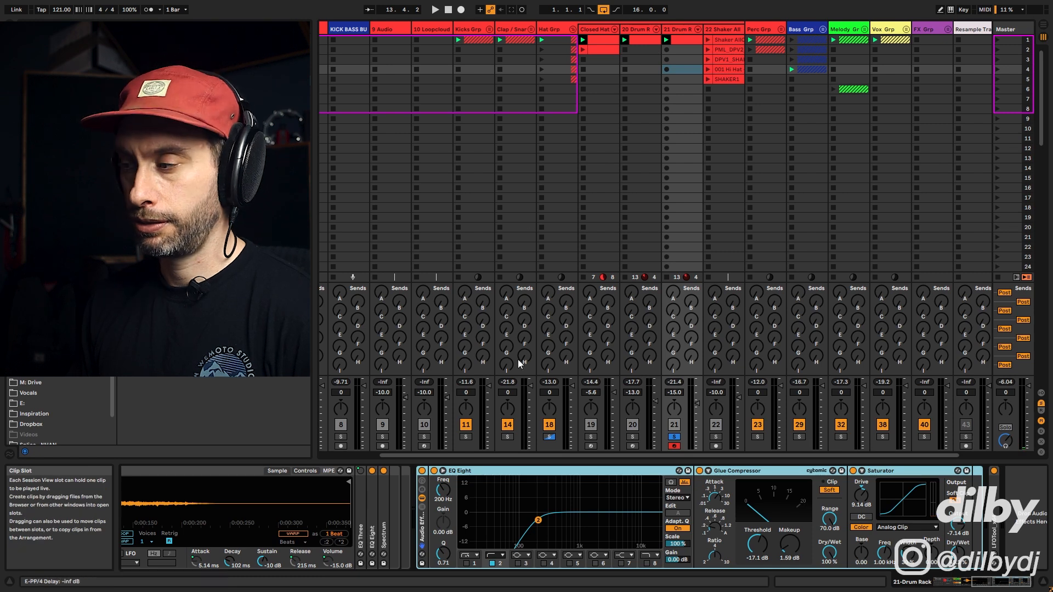
{"action": "left_click", "coordinate": [958, 582]}
{"action": "left_click", "coordinate": [124, 483]}
{"action": "left_click", "coordinate": [203, 472]}
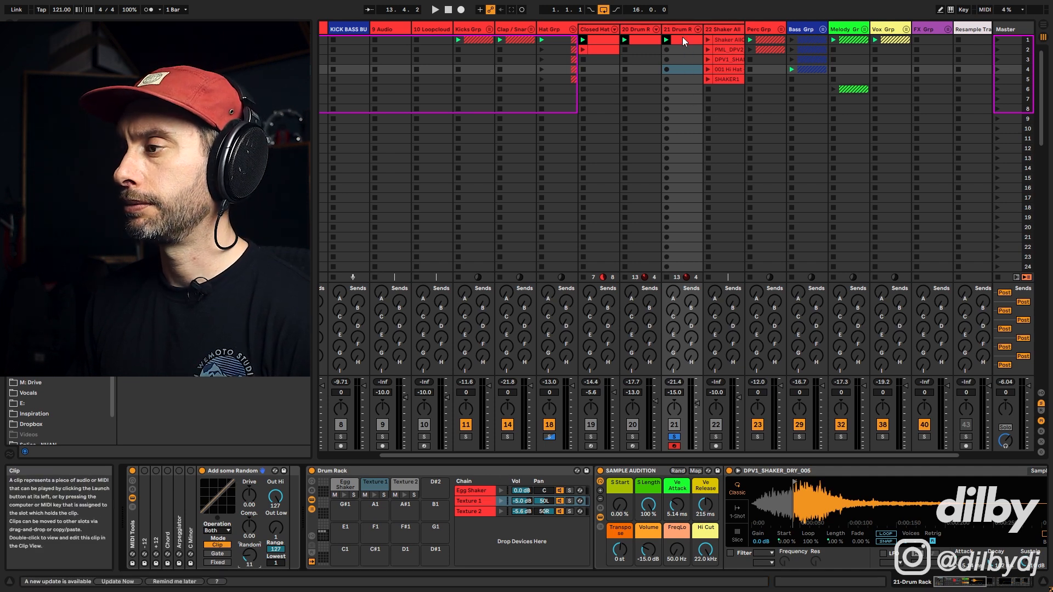
{"action": "key", "text": "space"}
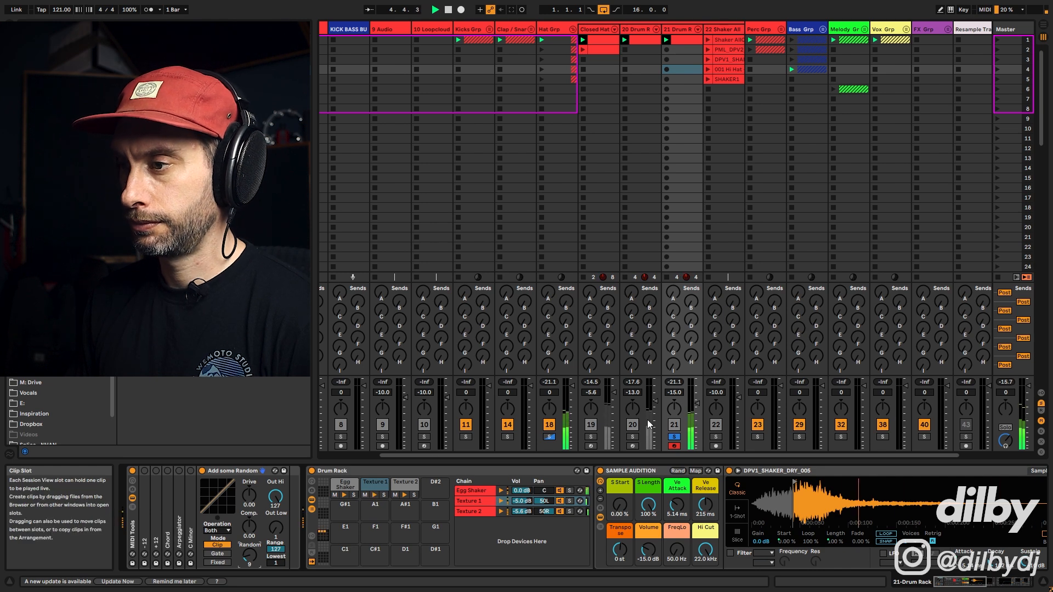
Step: Set the Egg Shaker sample's random pan to 3.9%, and unsolo the track and set its volume to -16.3 dB
{"action": "left_click", "coordinate": [345, 485]}
{"action": "left_click_drag", "start_coordinate": [964, 583], "coordinate": [968, 583]}
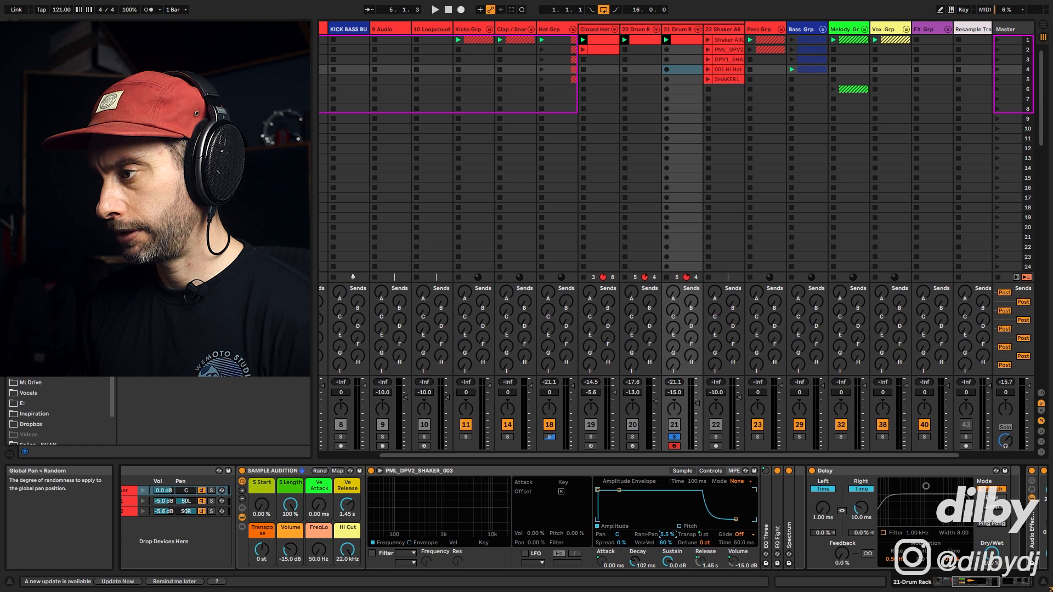
{"action": "left_click", "coordinate": [676, 437]}
{"action": "key", "text": "space"}
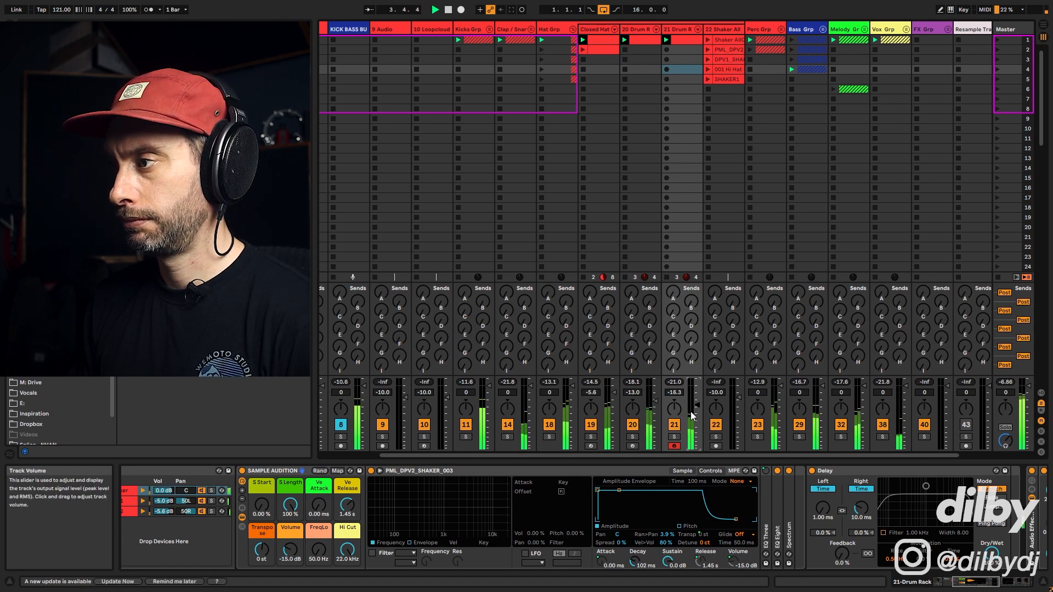
{"action": "key", "text": "space"}
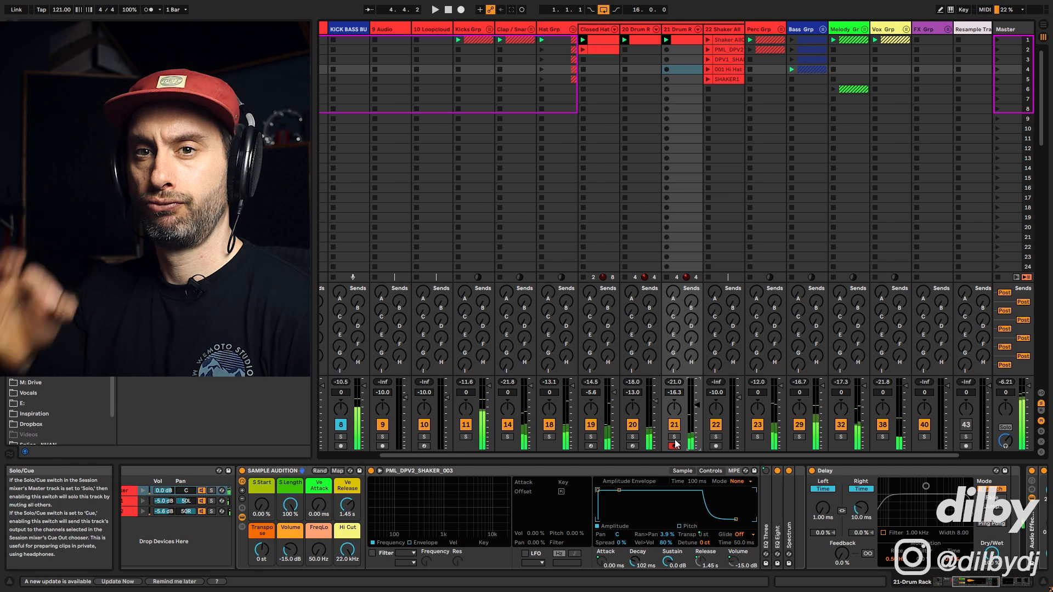